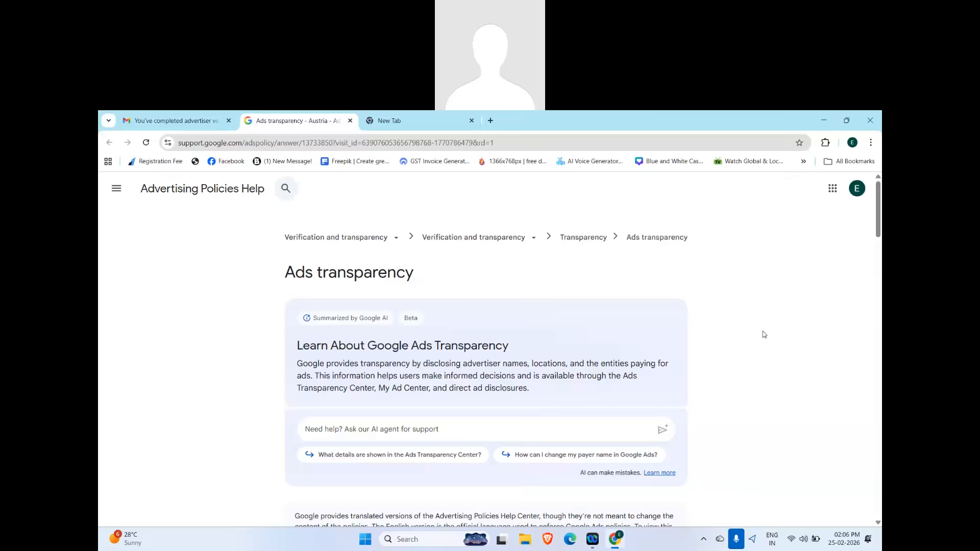
Step: Read the Ads transparency help article from its introduction through the section on where information is disclosed
scroll(765, 334, "down", 2)
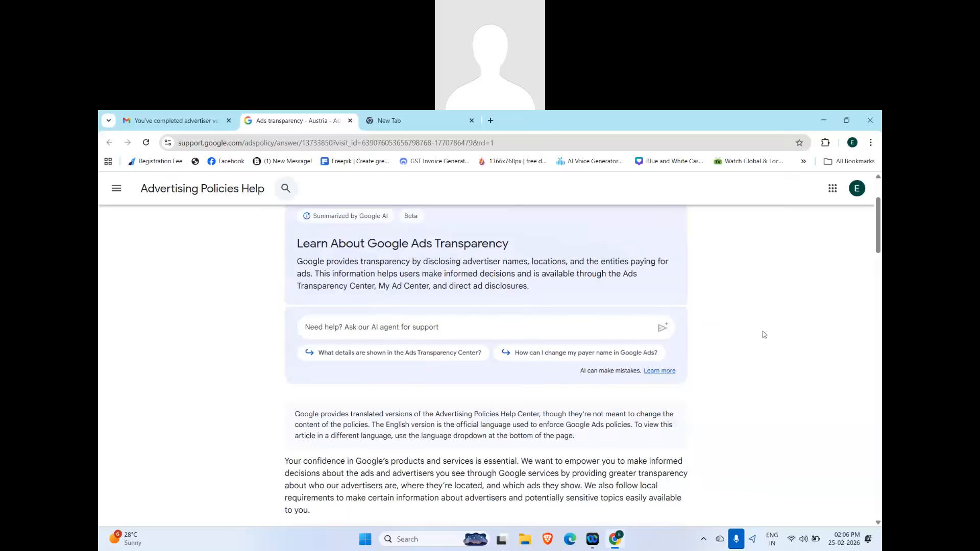
scroll(765, 334, "down", 2)
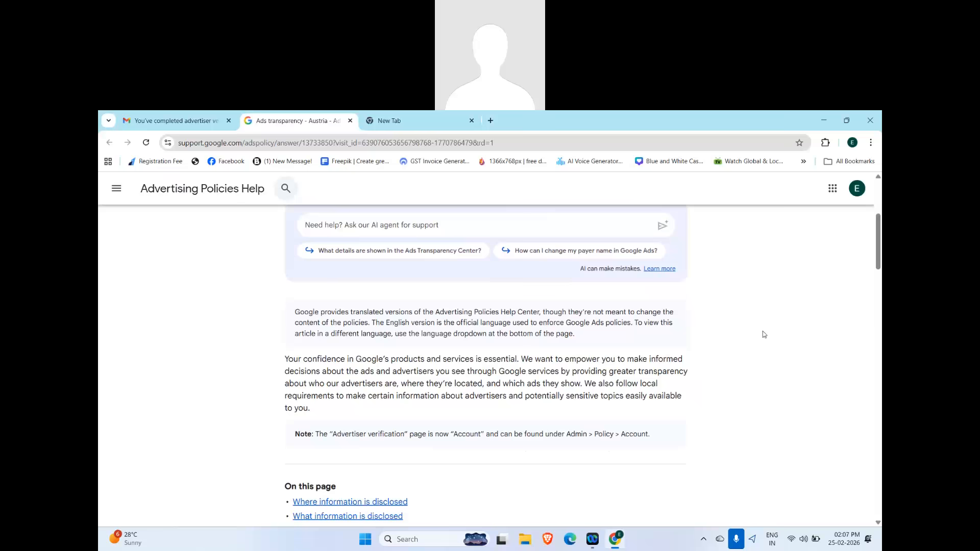
scroll(764, 335, "down", 3)
scroll(764, 334, "down", 2)
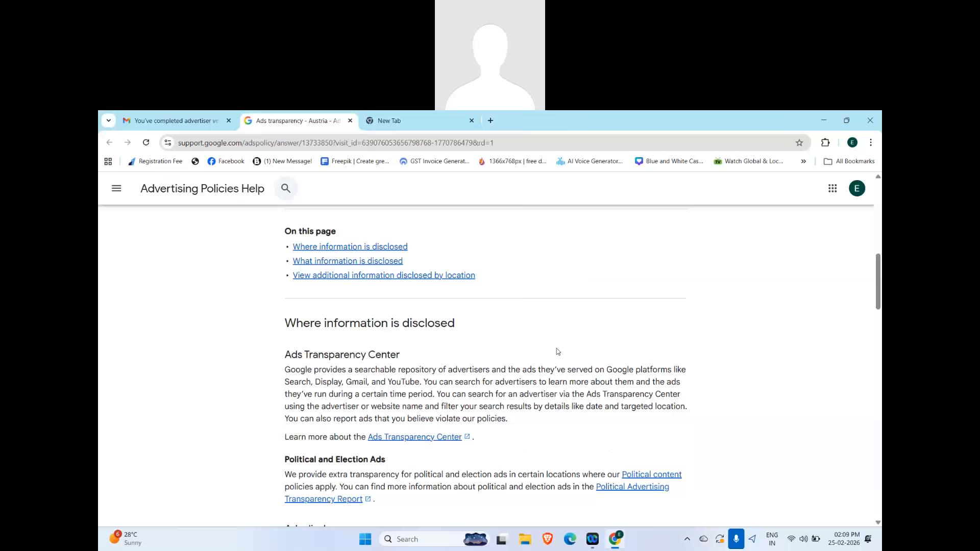
scroll(558, 352, "up", 3)
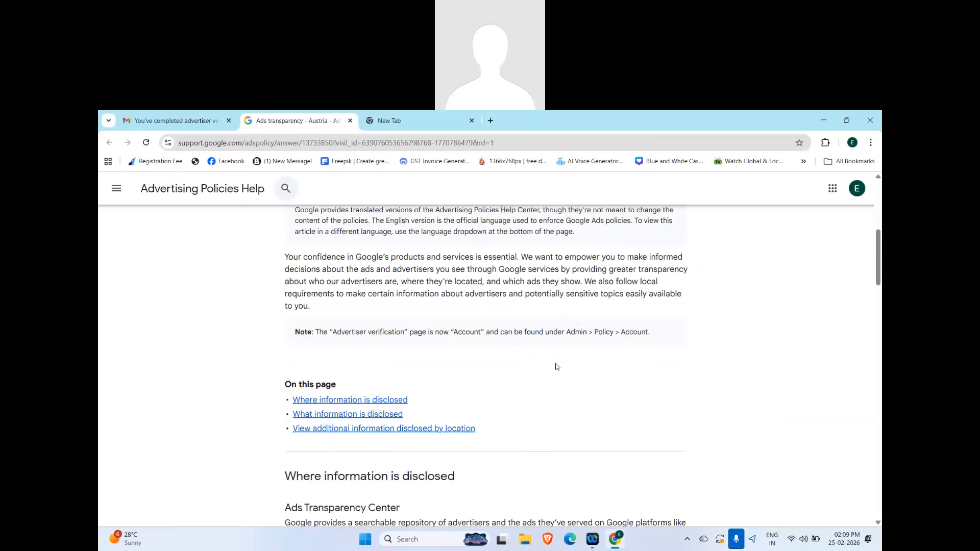
scroll(558, 367, "up", 6)
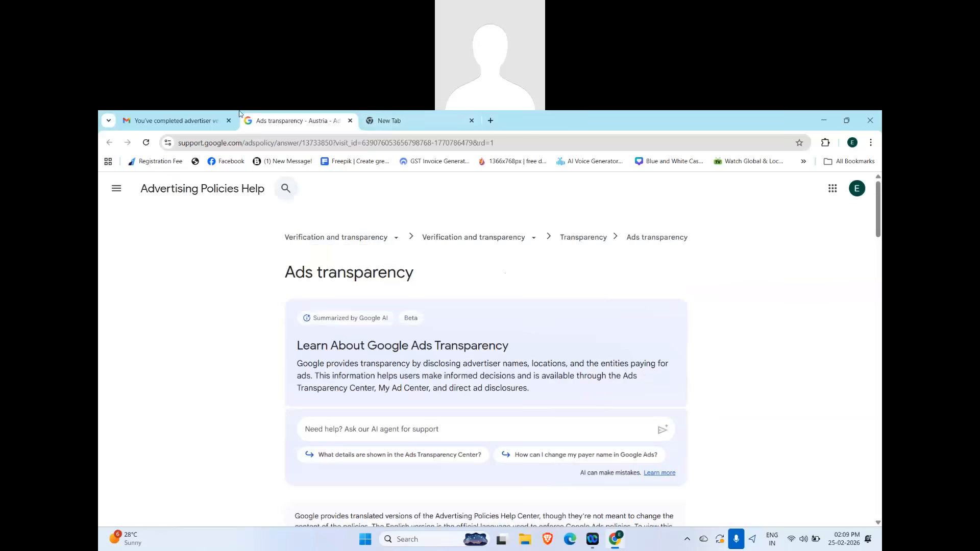
Step: Search Google for "google ads" in the empty browser tab
left_click(369, 117)
type("go")
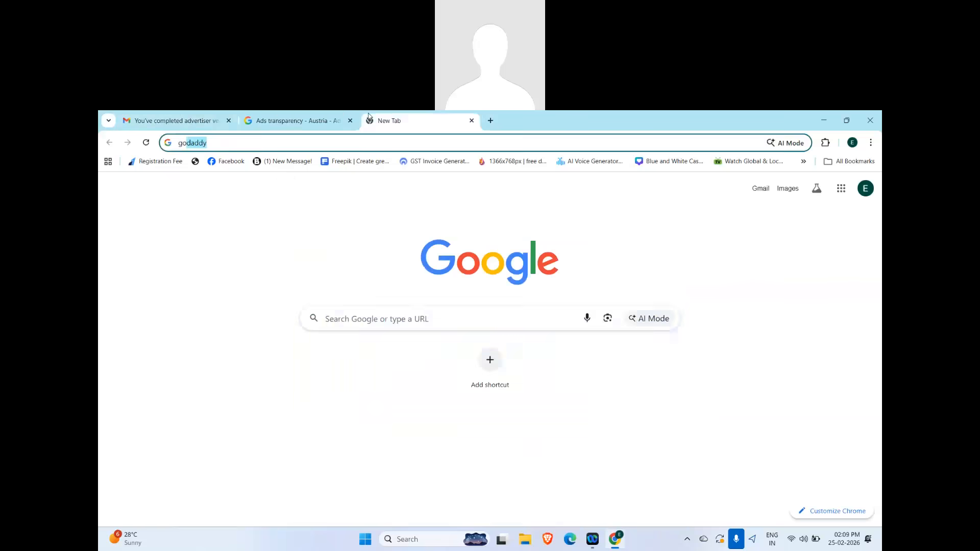
key("Delete")
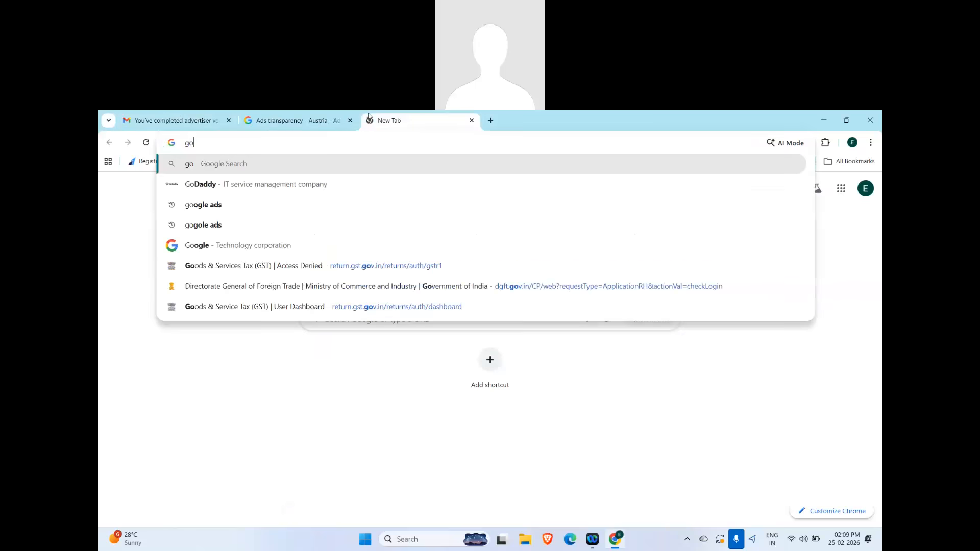
type("o")
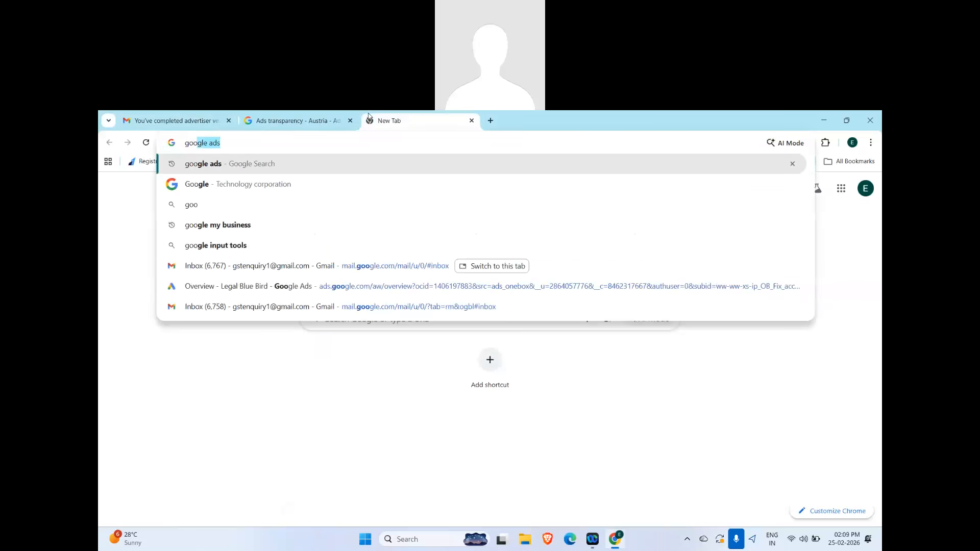
key("Return")
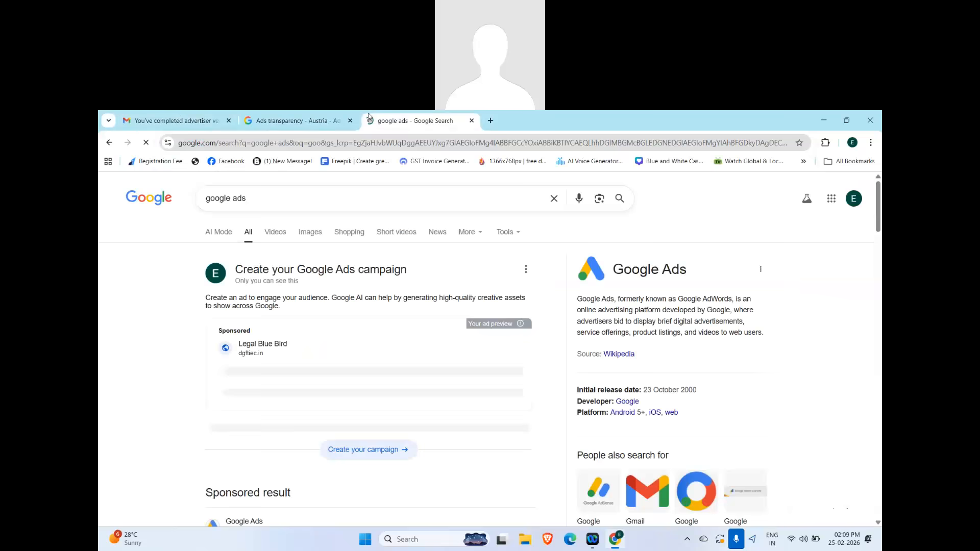
Step: Open the sponsored Google Ads result and sign in to the Legal Blue Bird advertiser account
scroll(246, 292, "down", 5)
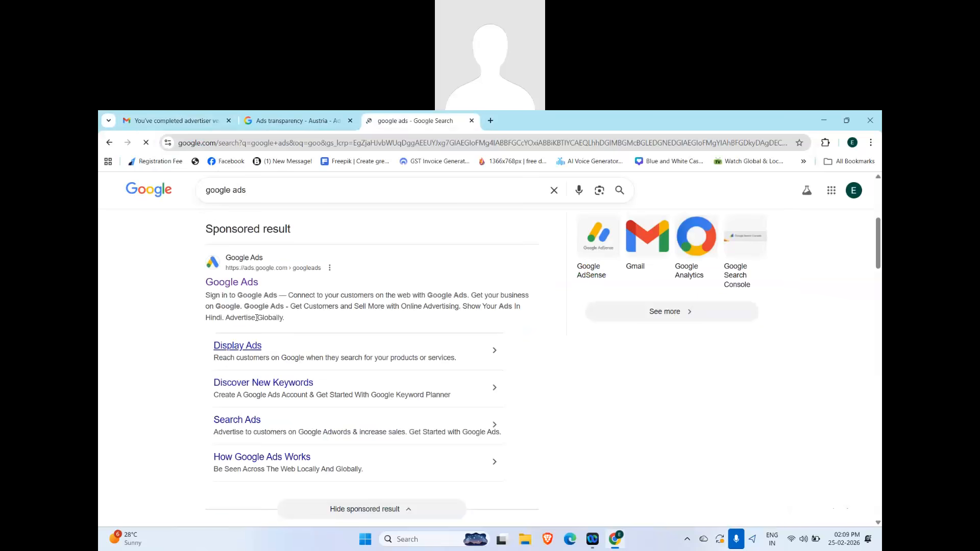
left_click(249, 284)
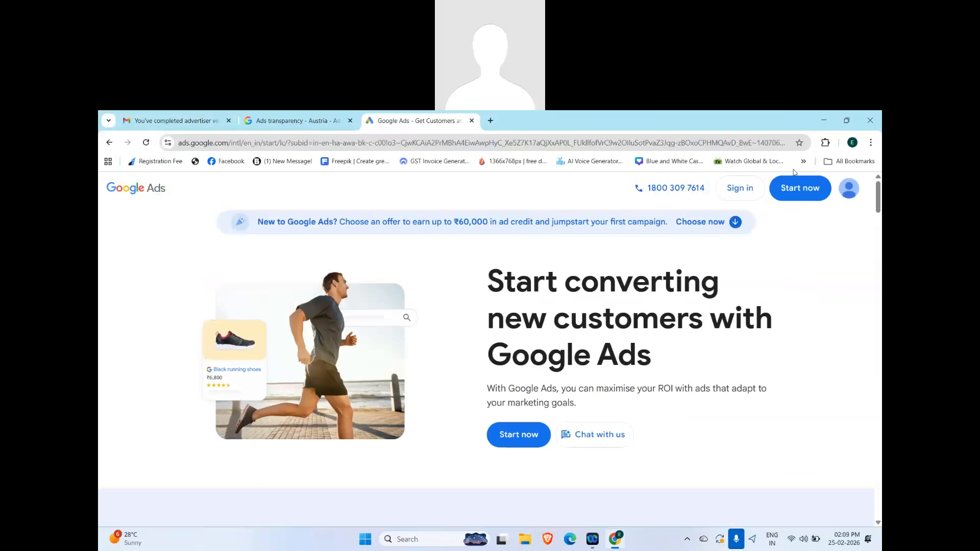
left_click(740, 190)
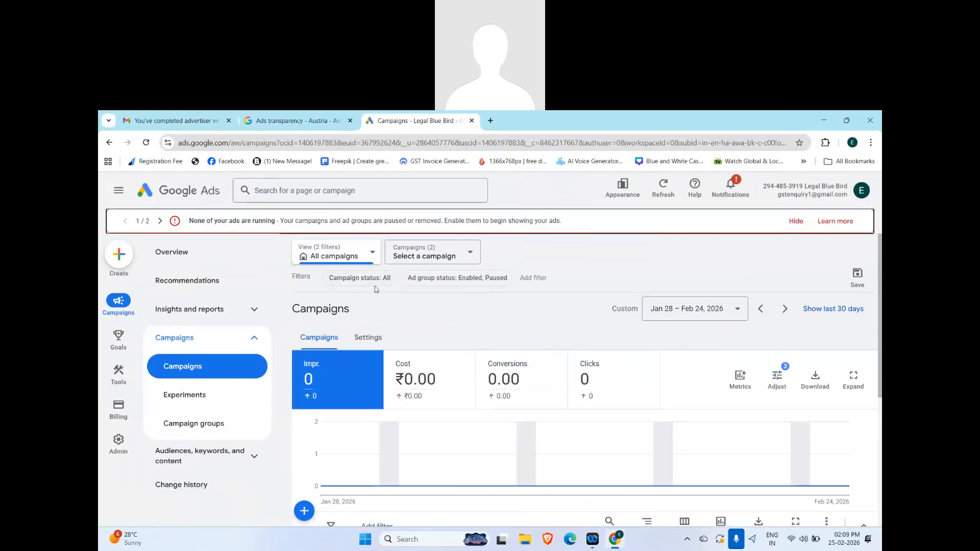
Step: View the next account alert above the campaigns page and glance back at the Ads transparency article
left_click(159, 222)
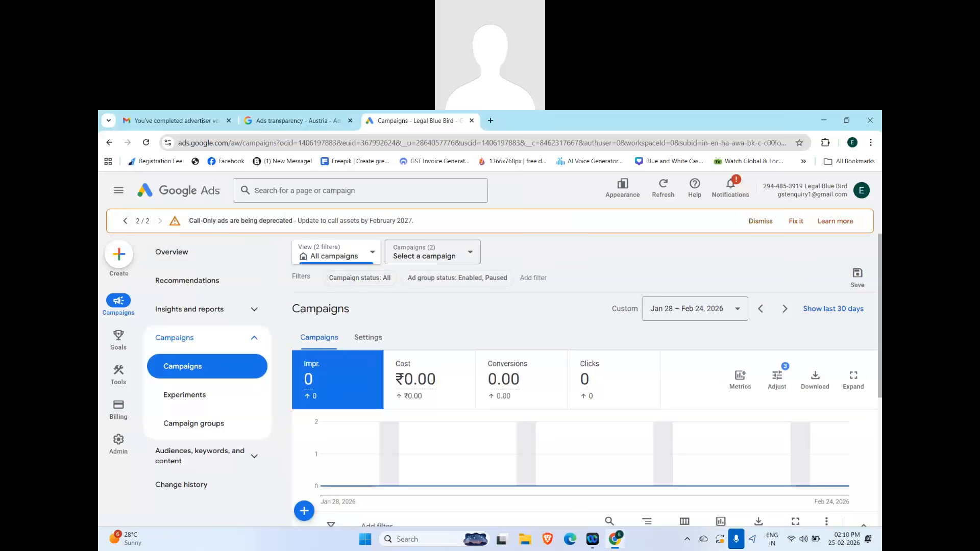
left_click(347, 114)
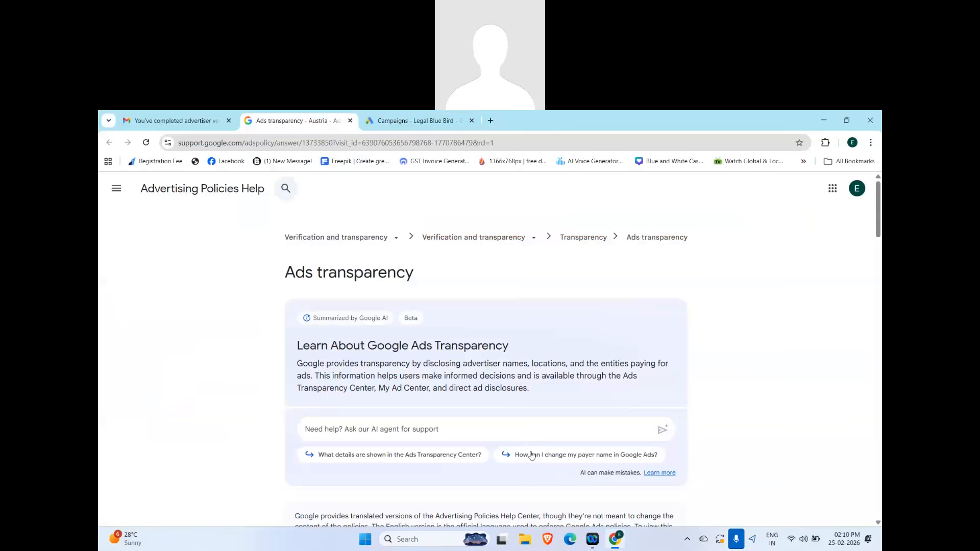
left_click(385, 123)
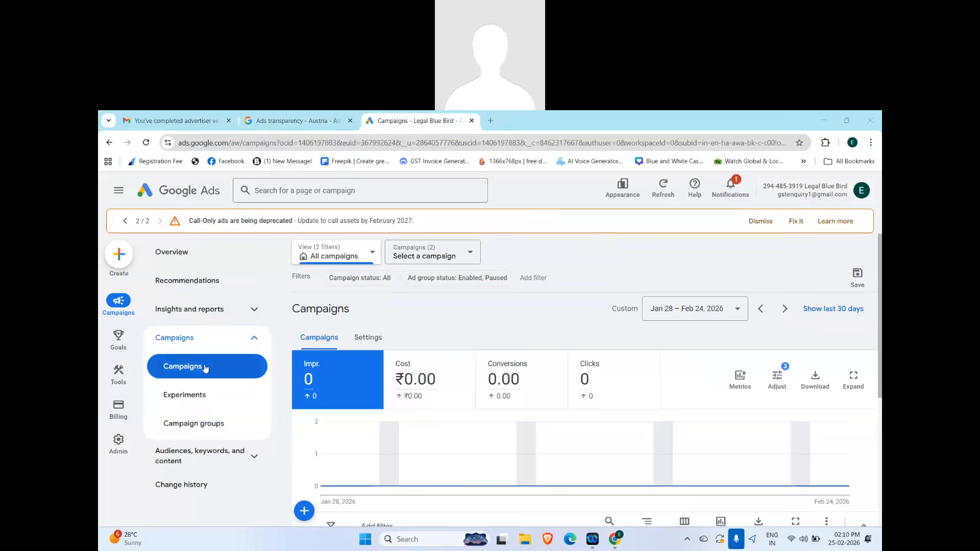
Step: Try to permanently remove both listed campaigns, Get Same Day IEC CODE and Leads-Search-1, and clear the selection
scroll(352, 349, "down", 4)
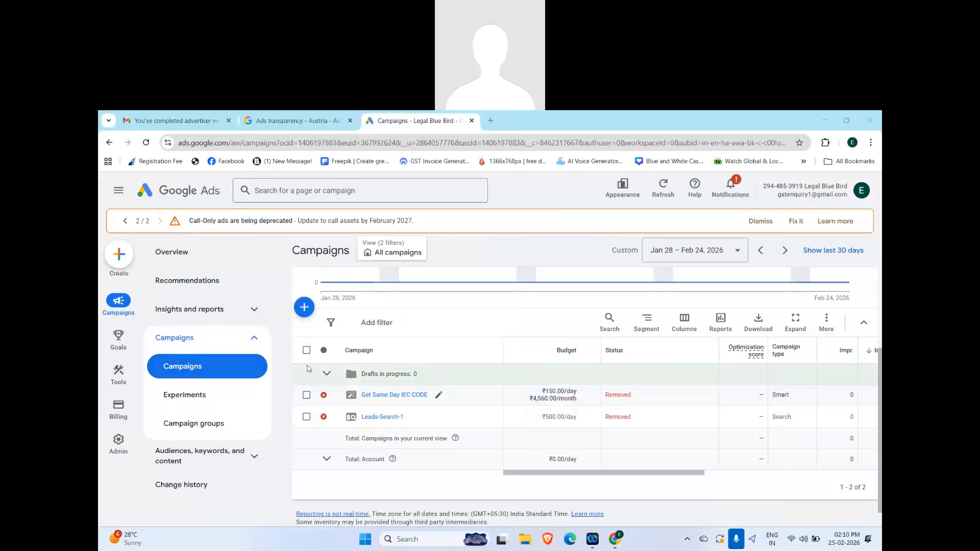
left_click(307, 352)
left_click(371, 323)
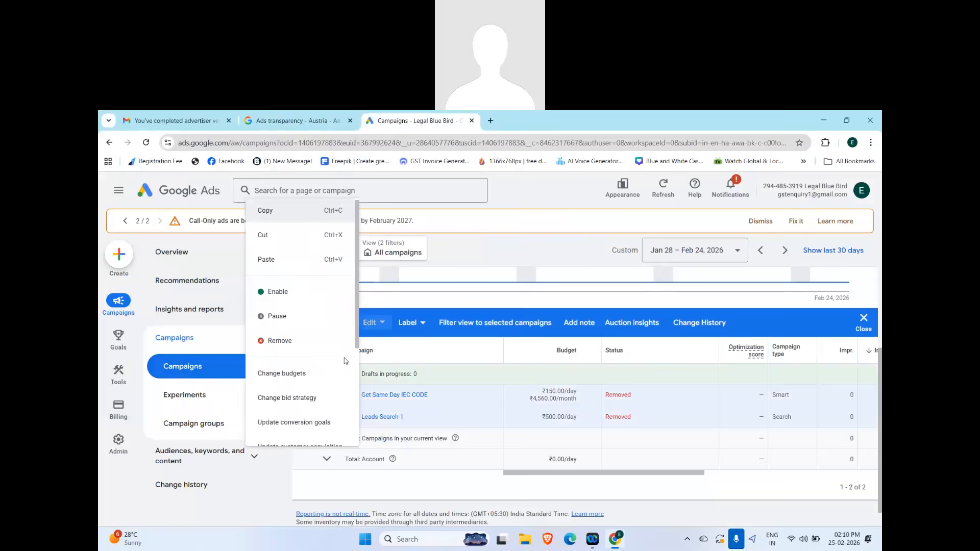
left_click(288, 348)
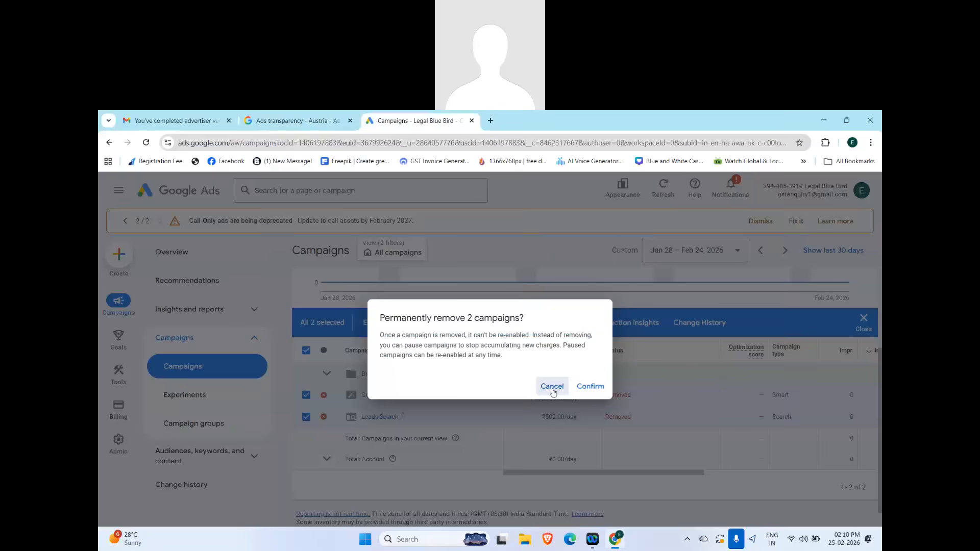
left_click(585, 387)
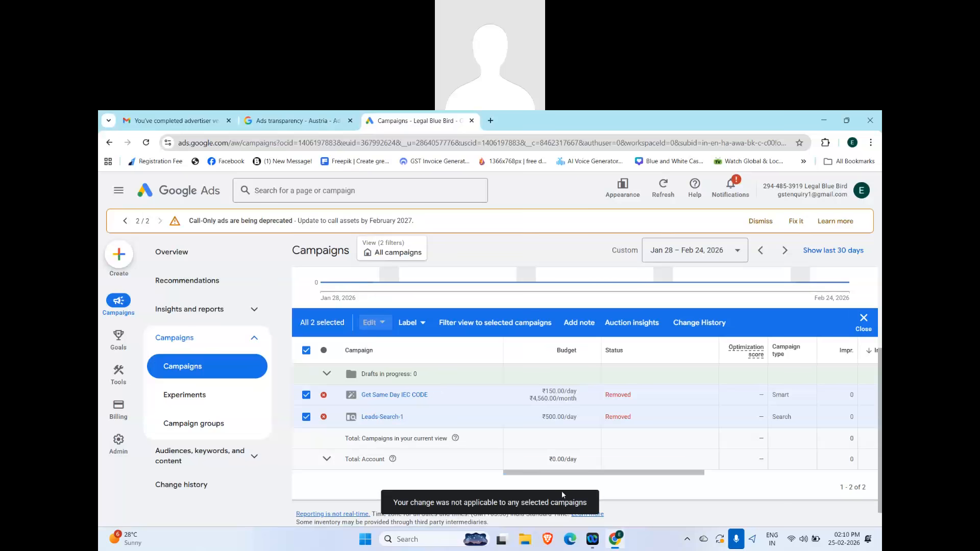
left_click(864, 322)
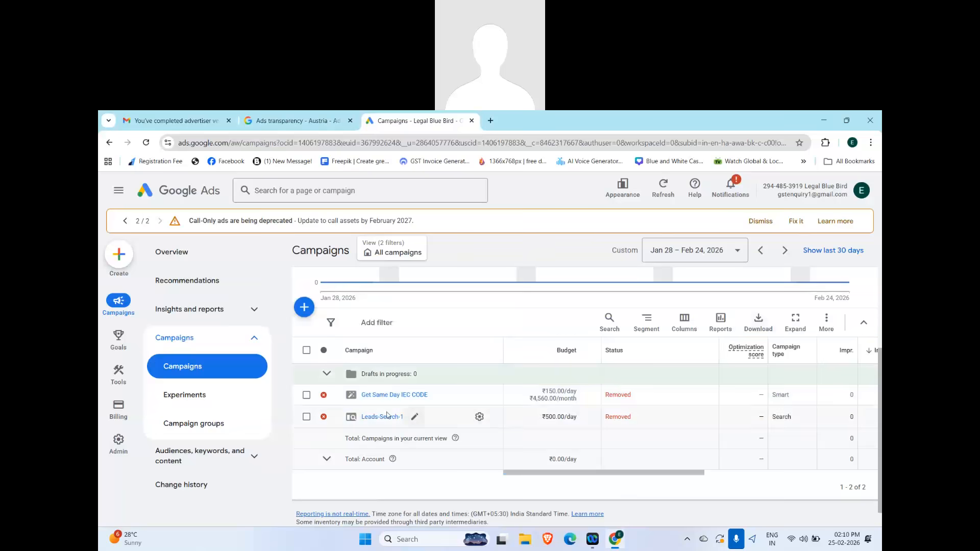
Step: Open the Get Same Day IEC CODE campaign and look through its overview cards
left_click(391, 395)
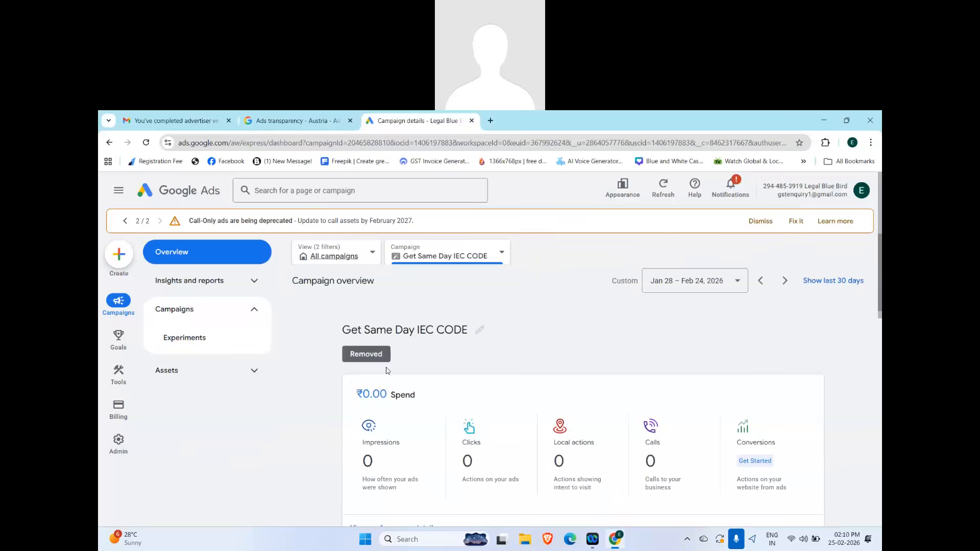
scroll(386, 371, "down", 8)
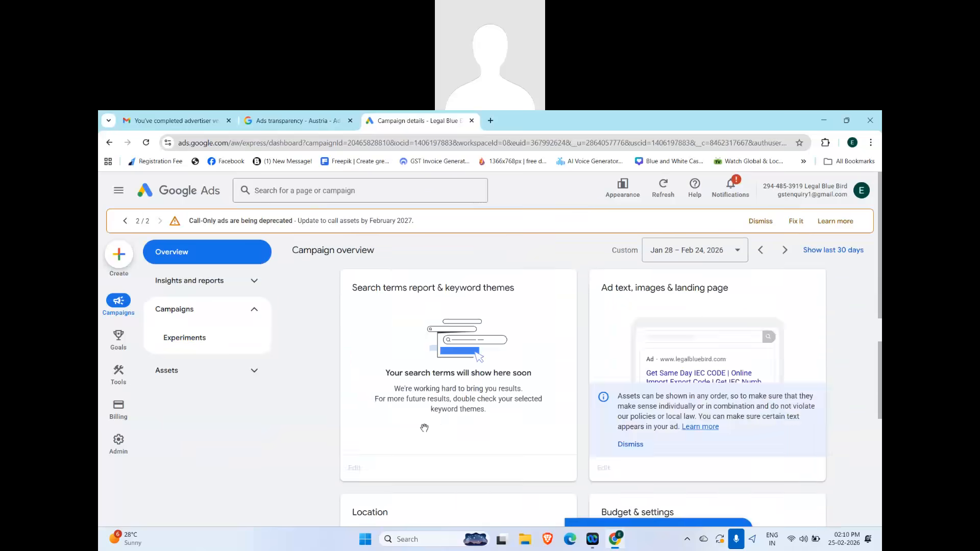
scroll(424, 428, "down", 3)
scroll(424, 430, "up", 12)
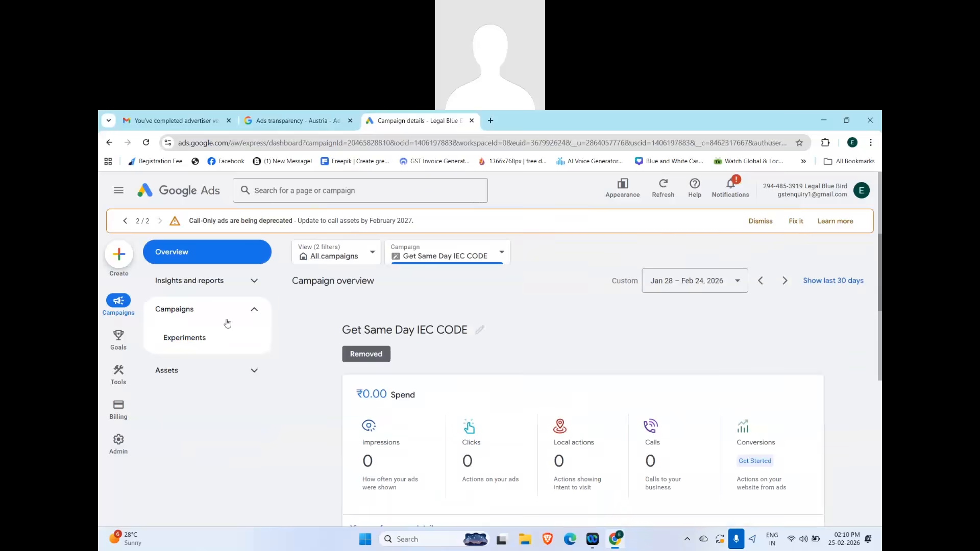
Step: Open the Experiments page of the Get Same Day IEC CODE campaign and reload it
left_click(193, 341)
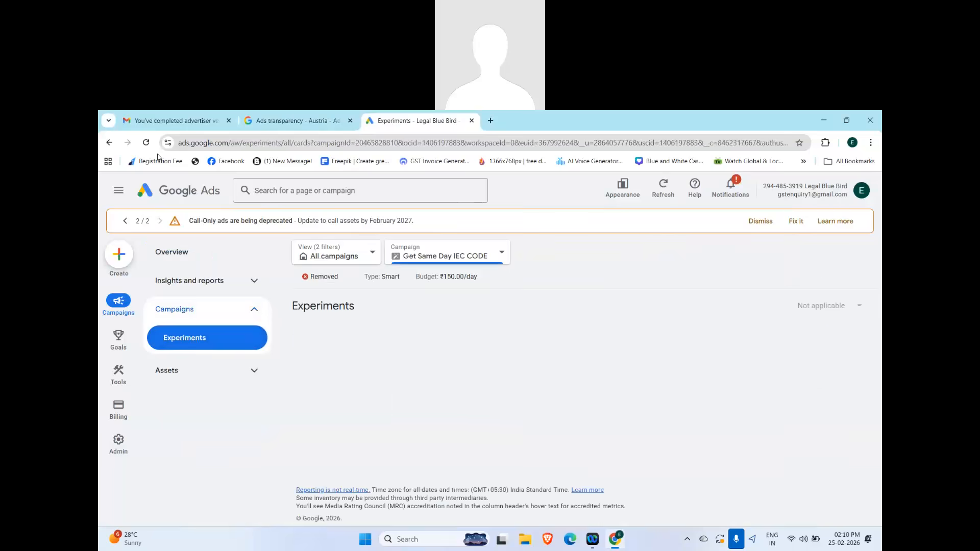
left_click(146, 143)
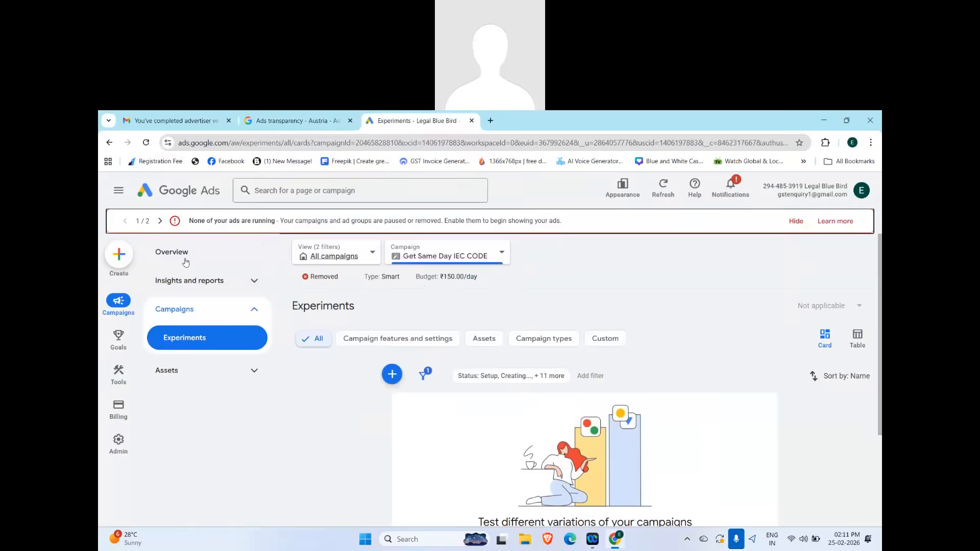
Step: Return to the campaign overview and hide the "None of your ads are running" alert
left_click(176, 253)
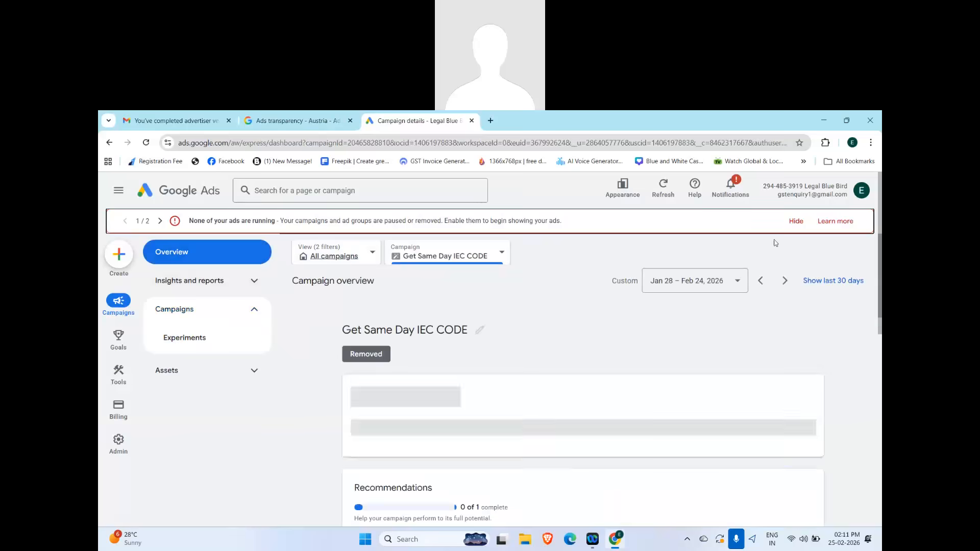
left_click(796, 220)
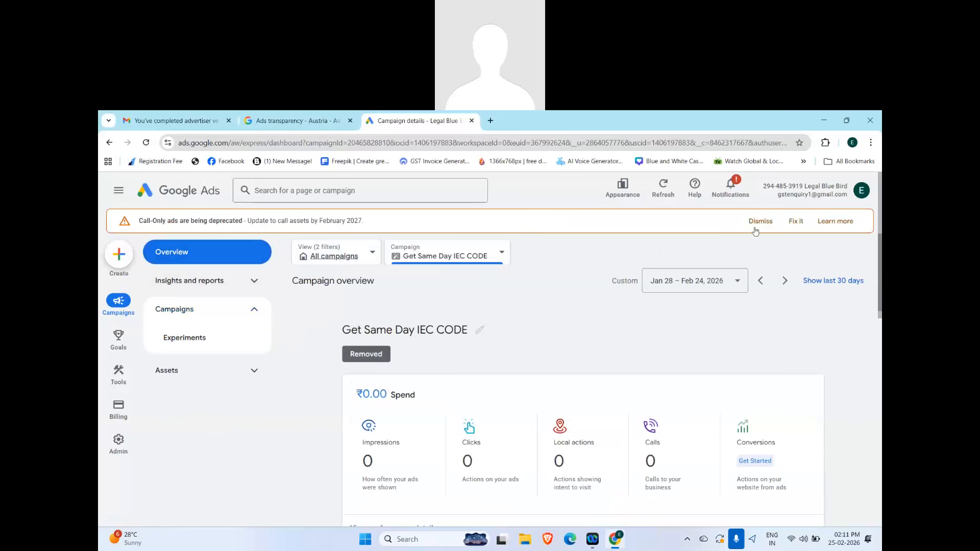
Step: Look through the campaign's experiments and filter them by Assets
mouse_move(120, 358)
left_click(168, 309)
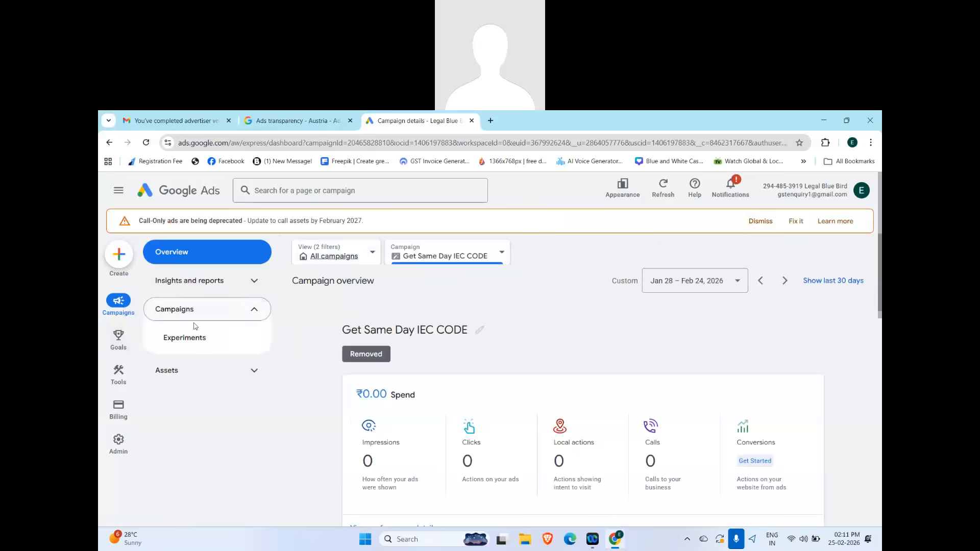
left_click(186, 337)
scroll(342, 403, "down", 5)
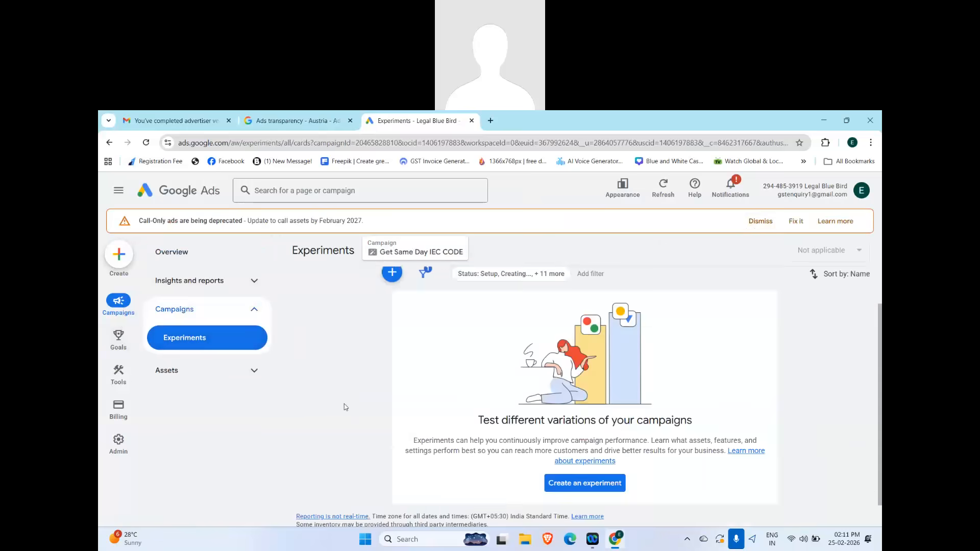
scroll(339, 407, "up", 5)
left_click(480, 339)
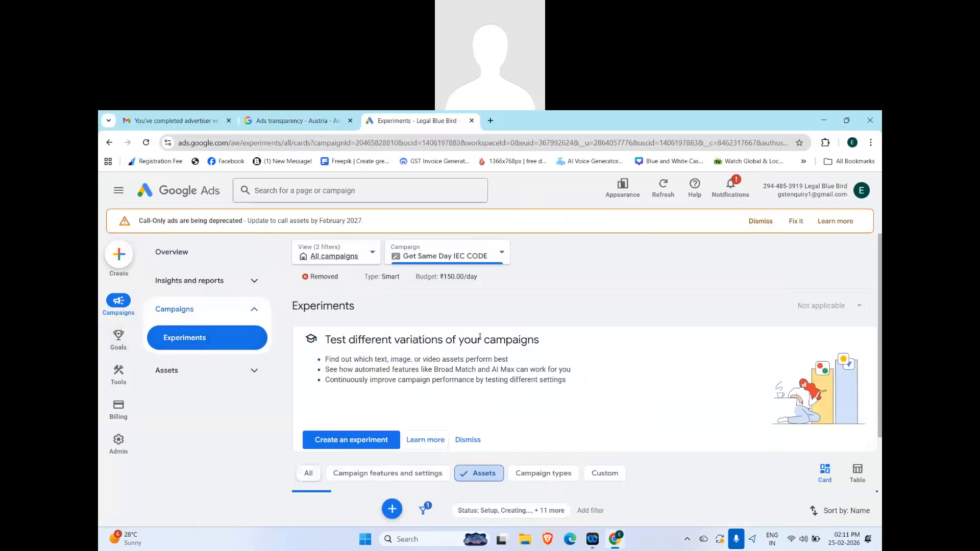
scroll(386, 428, "down", 3)
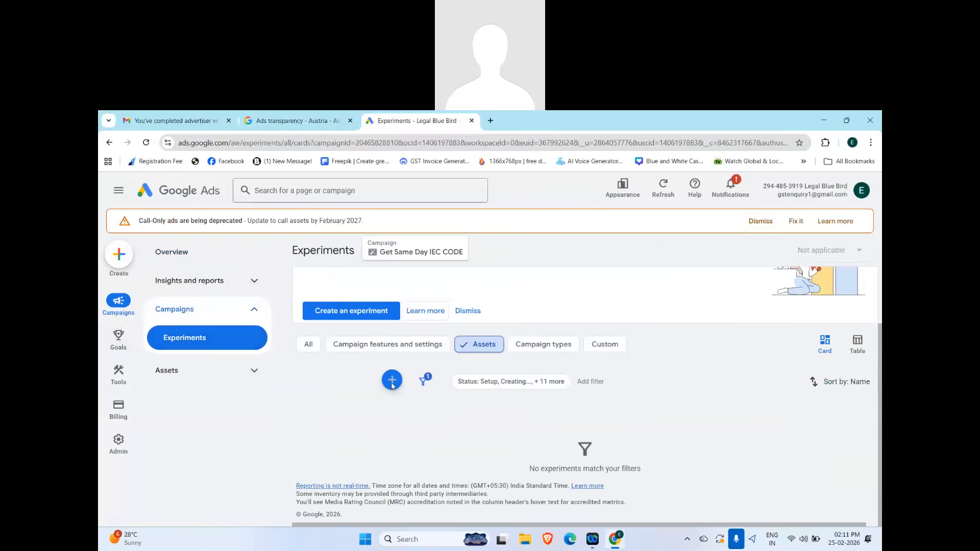
left_click(392, 380)
left_click(298, 406)
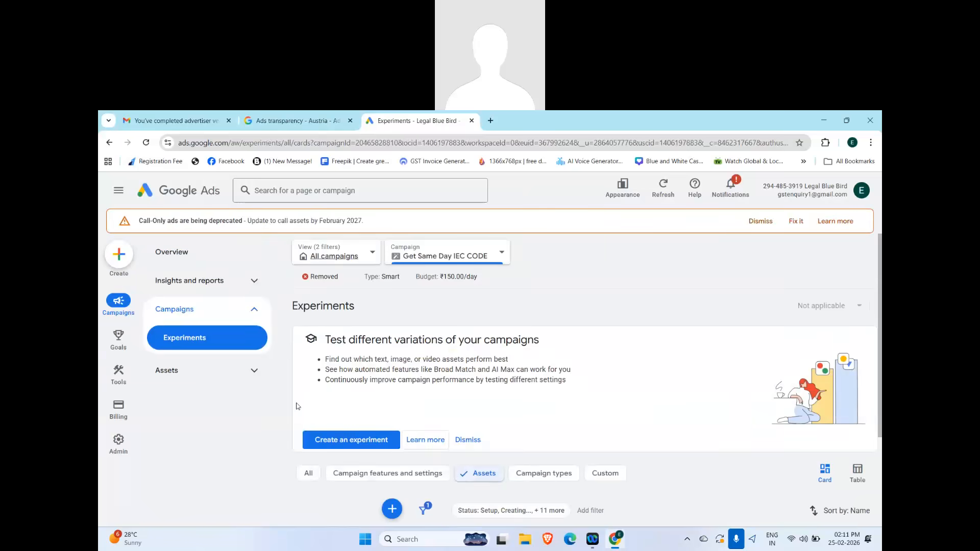
scroll(373, 392, "down", 3)
scroll(327, 400, "up", 3)
Step: Return to the Get Same Day IEC CODE campaign overview, toggle the navigation menu and reload the page
left_click(172, 252)
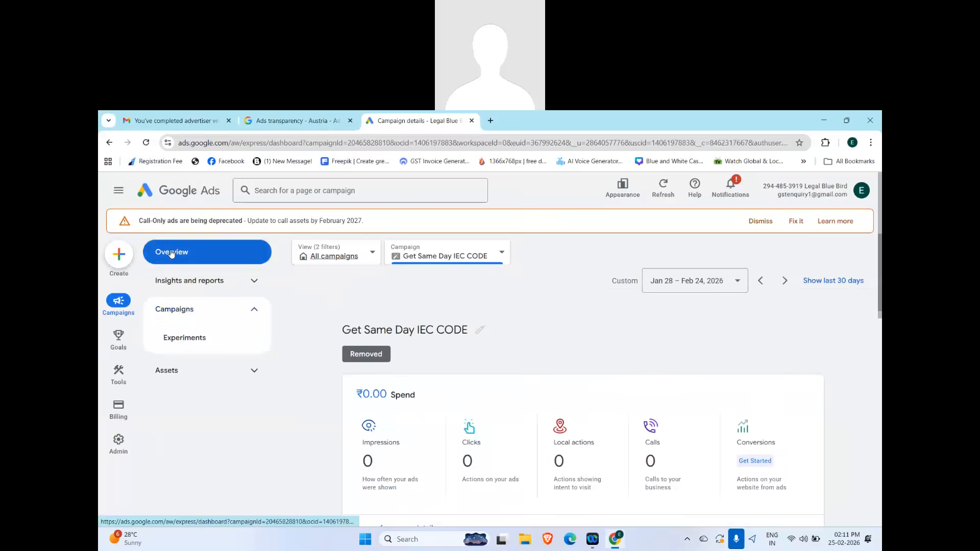
left_click(119, 191)
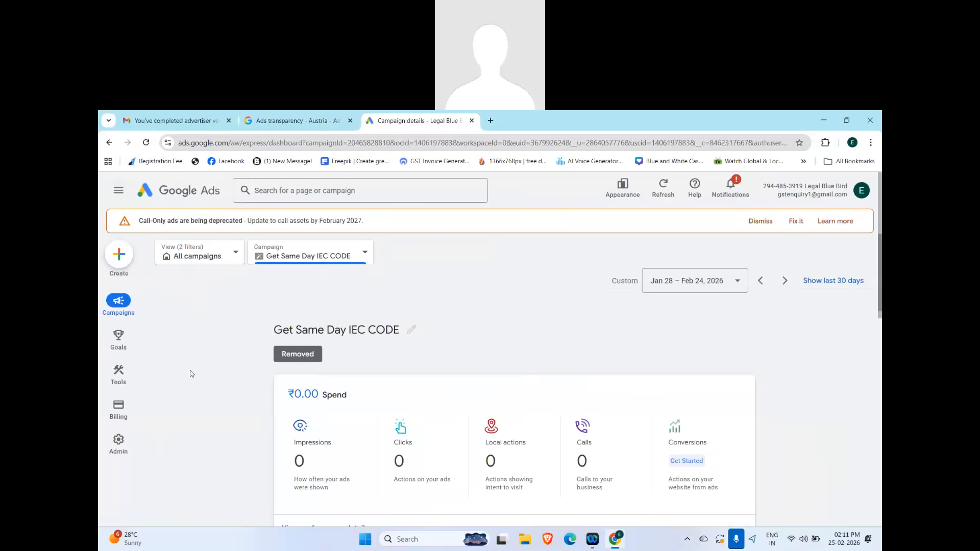
mouse_move(122, 303)
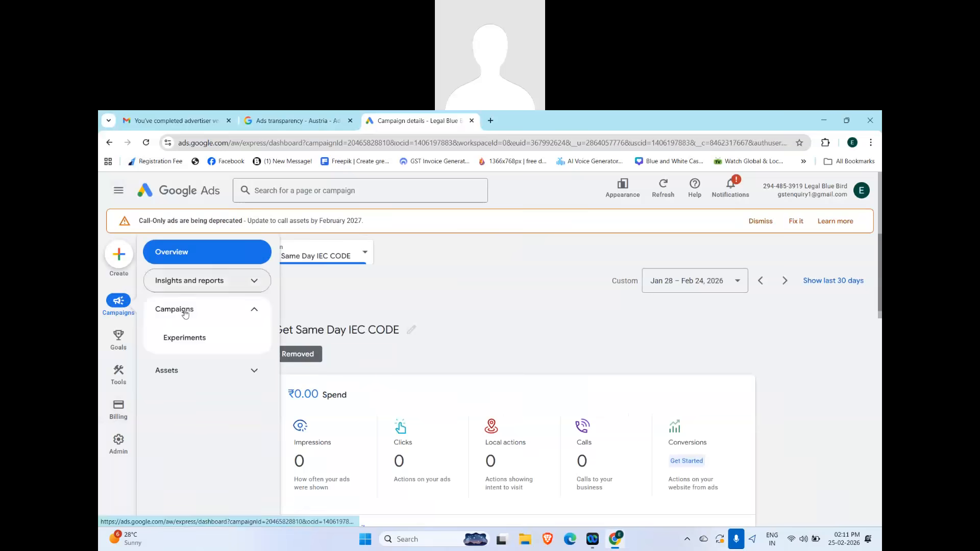
left_click(146, 142)
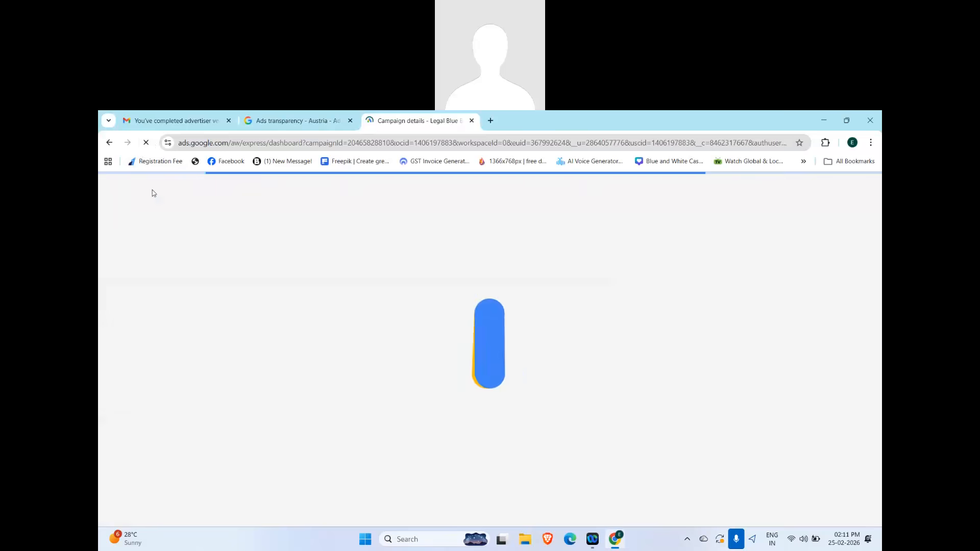
Step: Shorten the page address to ads.google.com, load it and sign in to the Google Ads account
left_click_drag(233, 143, 809, 143)
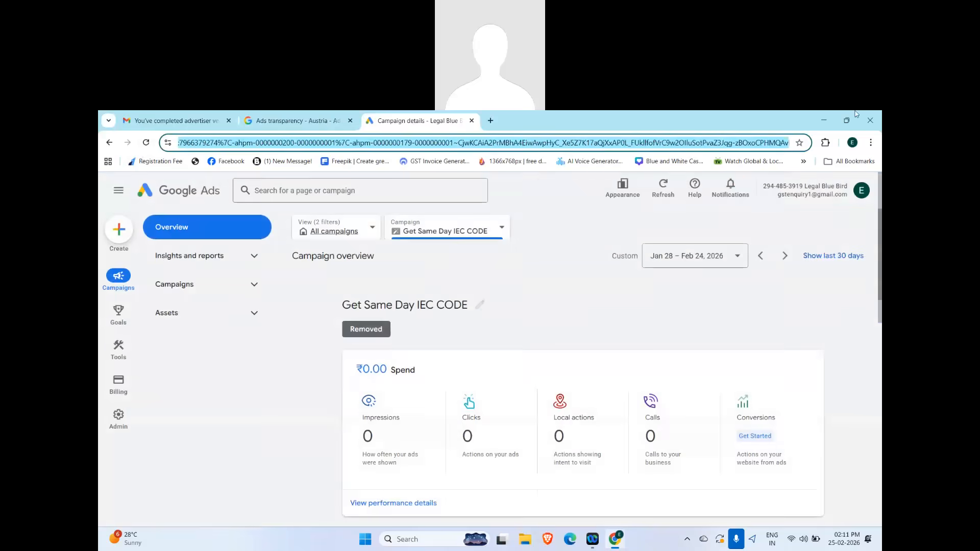
key("BackSpace")
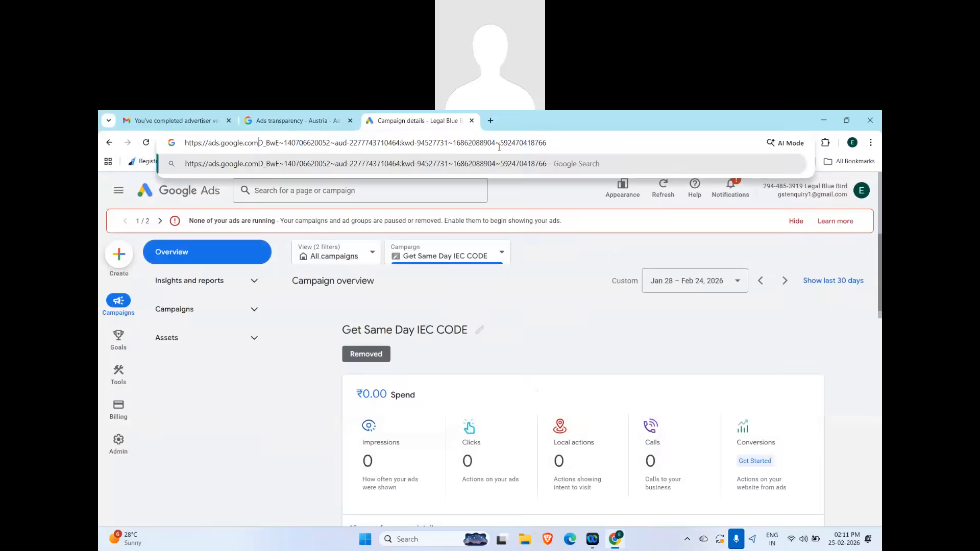
left_click_drag(547, 144, 260, 151)
key("BackSpace")
key("Return")
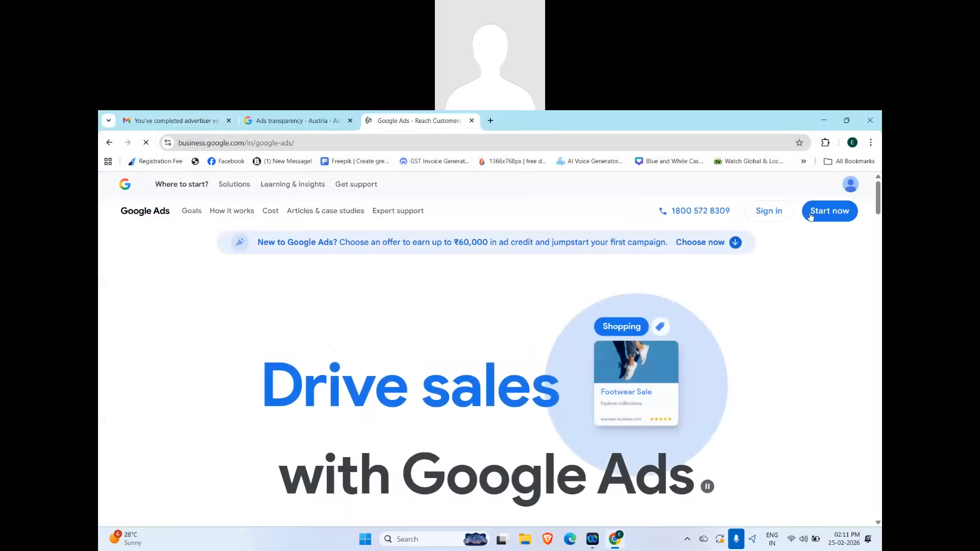
left_click(764, 217)
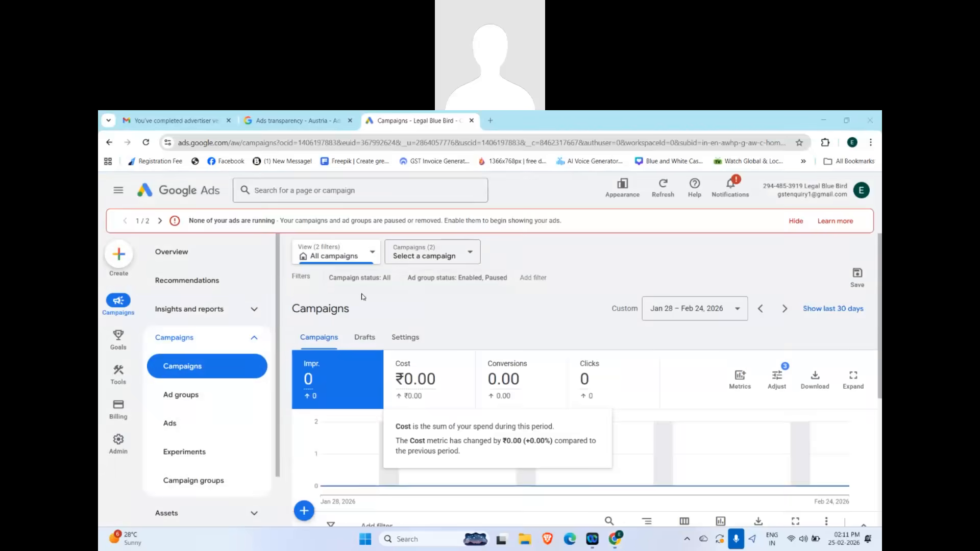
Step: Check the account's campaign list, and open the Ads page for all campaigns to examine its ads table
left_click(415, 256)
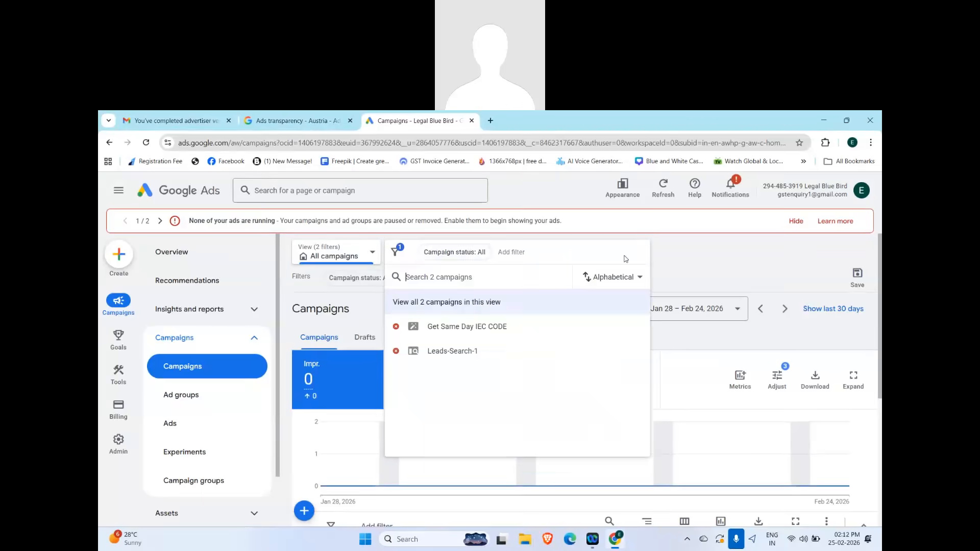
left_click(172, 426)
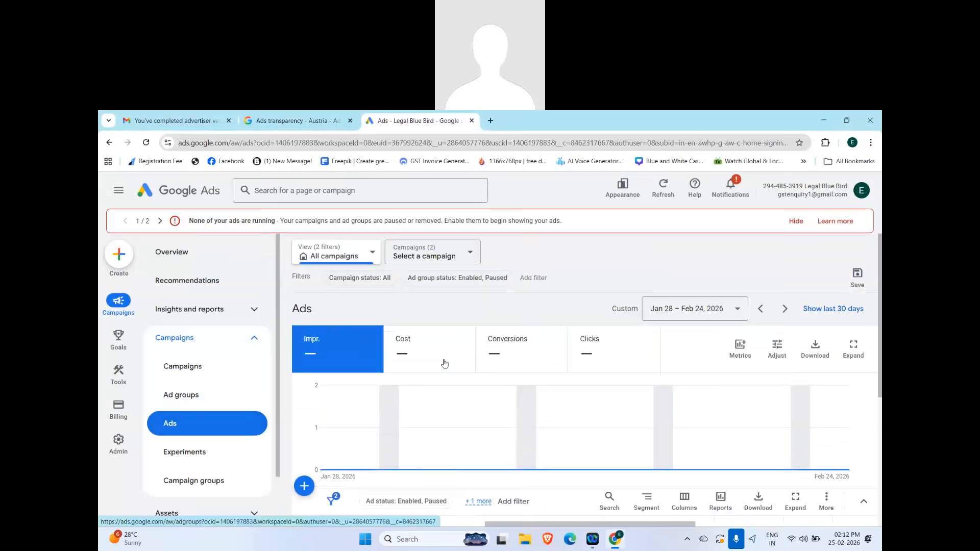
scroll(434, 388, "down", 3)
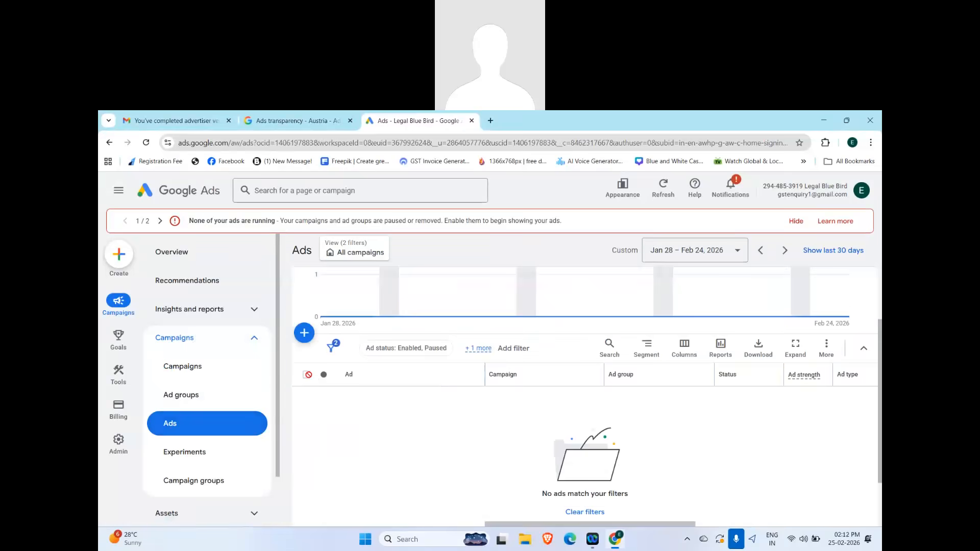
scroll(362, 376, "up", 3)
scroll(355, 391, "down", 3)
Step: Examine the available options of the Ad type filter on the Ads page and close it without changes
left_click(330, 348)
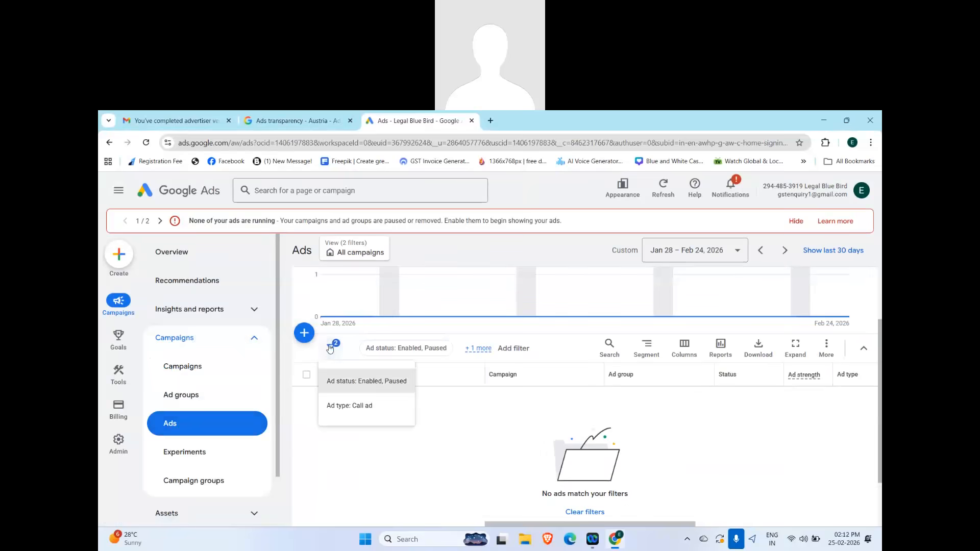
left_click(341, 404)
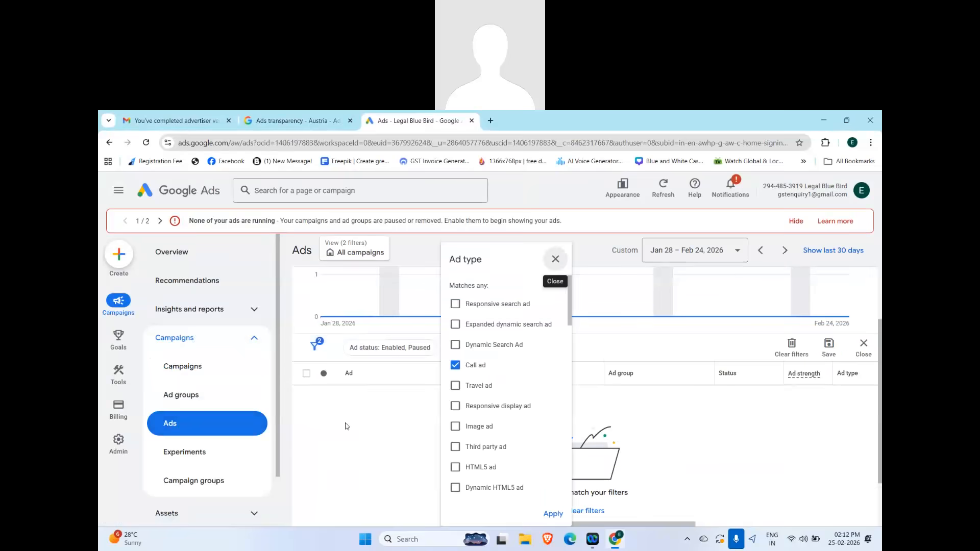
left_click(350, 421)
left_click(332, 348)
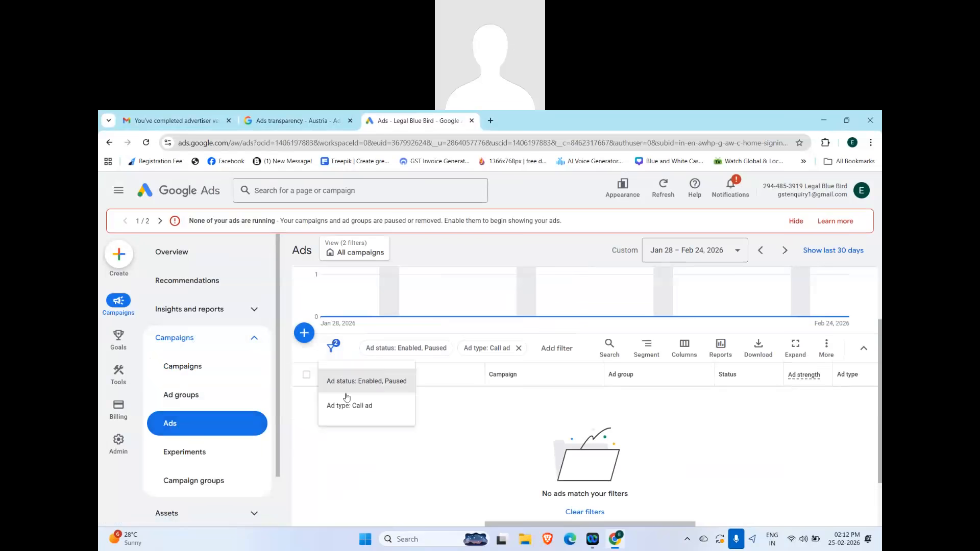
left_click(341, 404)
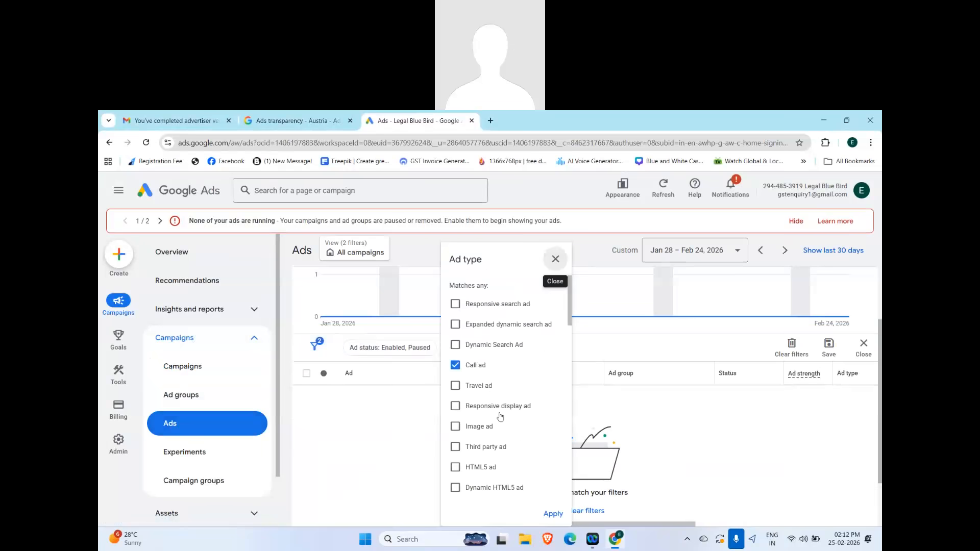
scroll(503, 434, "down", 4)
scroll(507, 472, "down", 3)
scroll(507, 459, "up", 6)
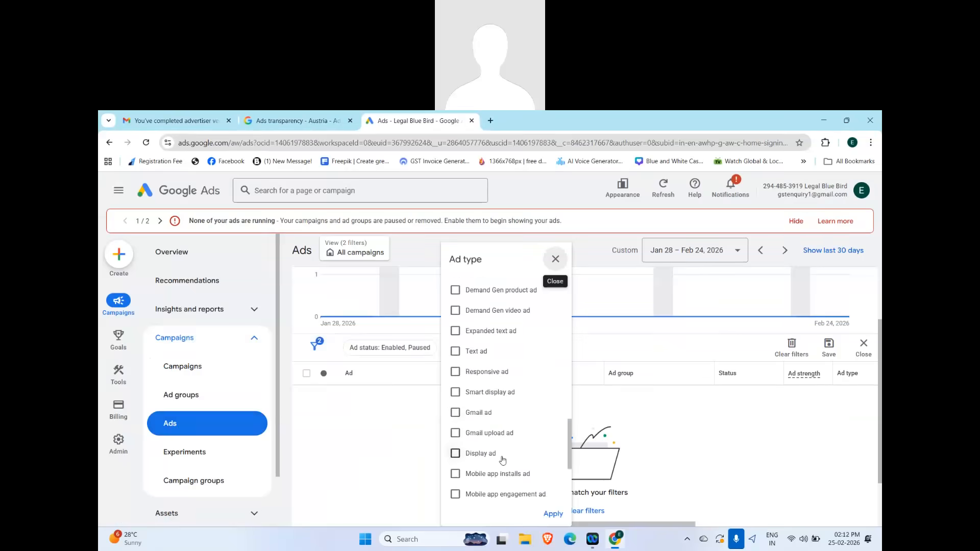
left_click(555, 259)
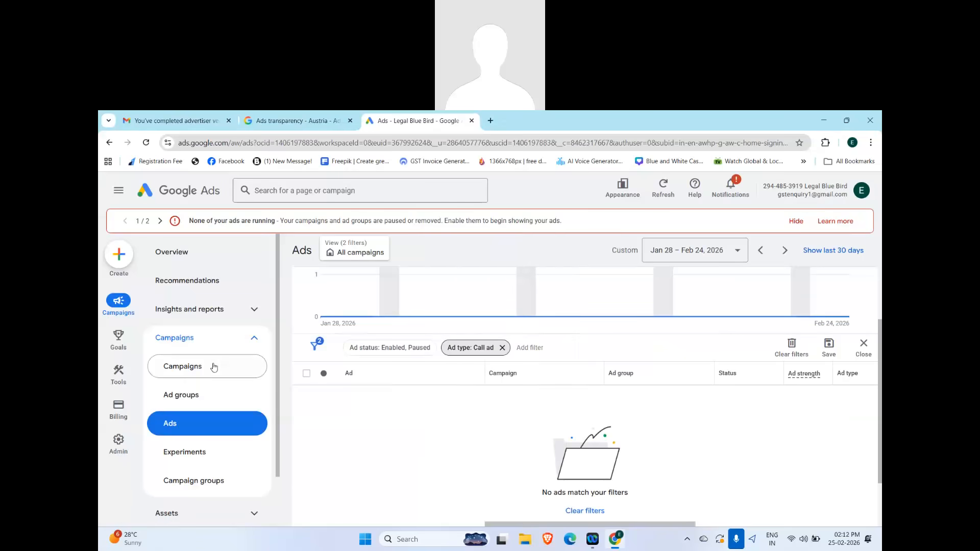
Step: Open the account overview and dismiss the "Protect your account from unauthorized activity" notification
left_click(172, 253)
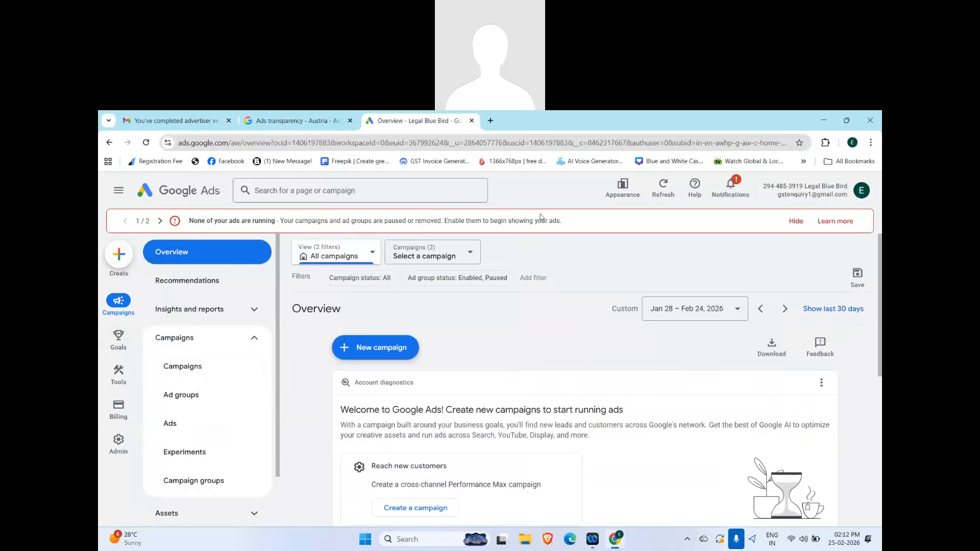
left_click(731, 187)
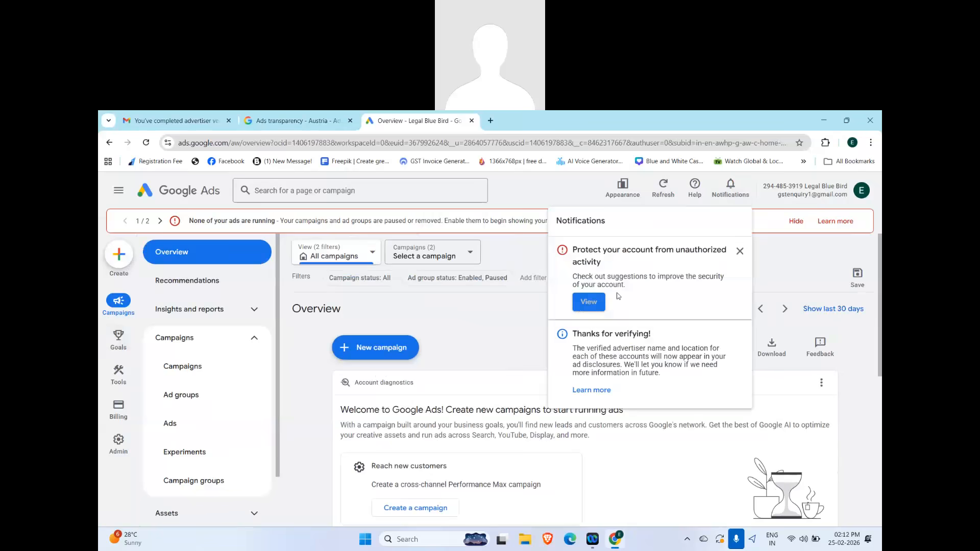
left_click(740, 252)
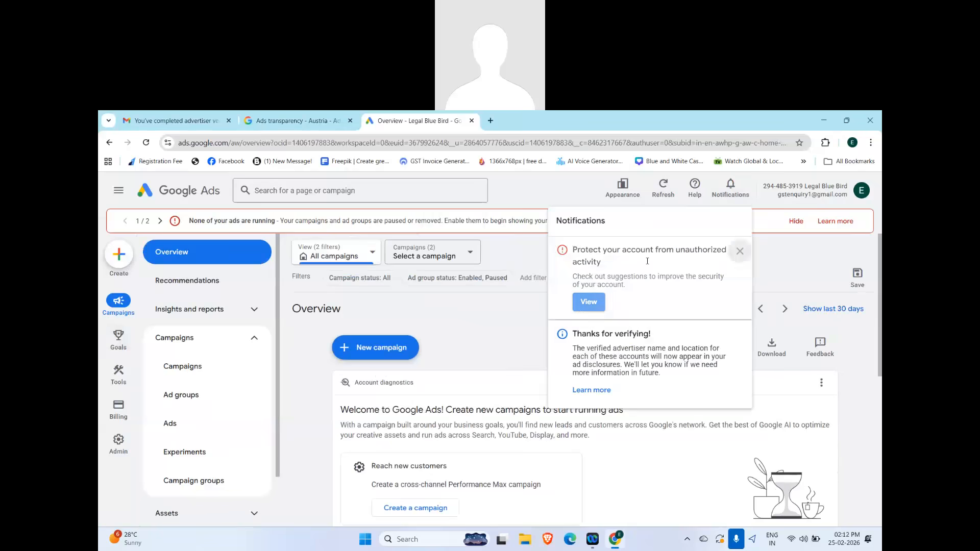
left_click(740, 253)
left_click(738, 216)
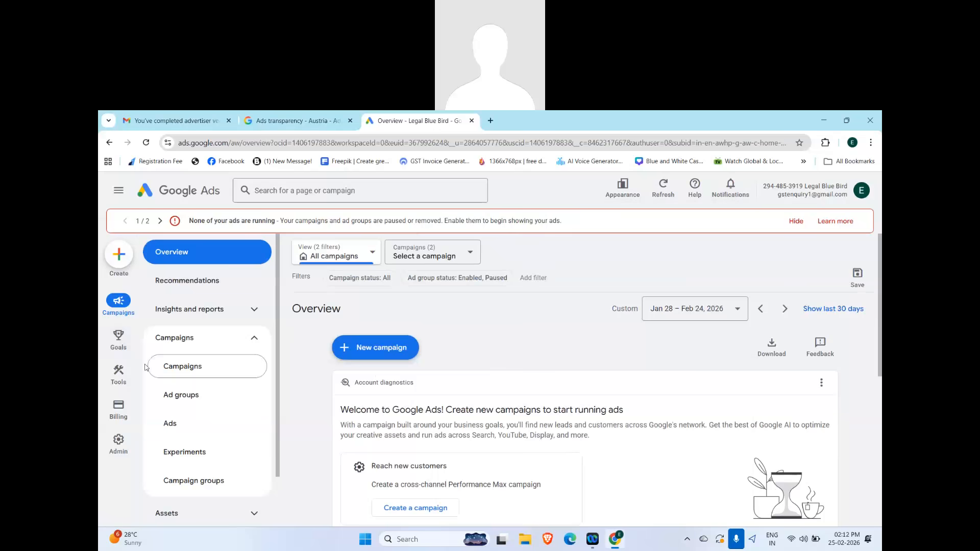
Step: Start creating a new campaign and choose Sales as its objective
left_click(119, 257)
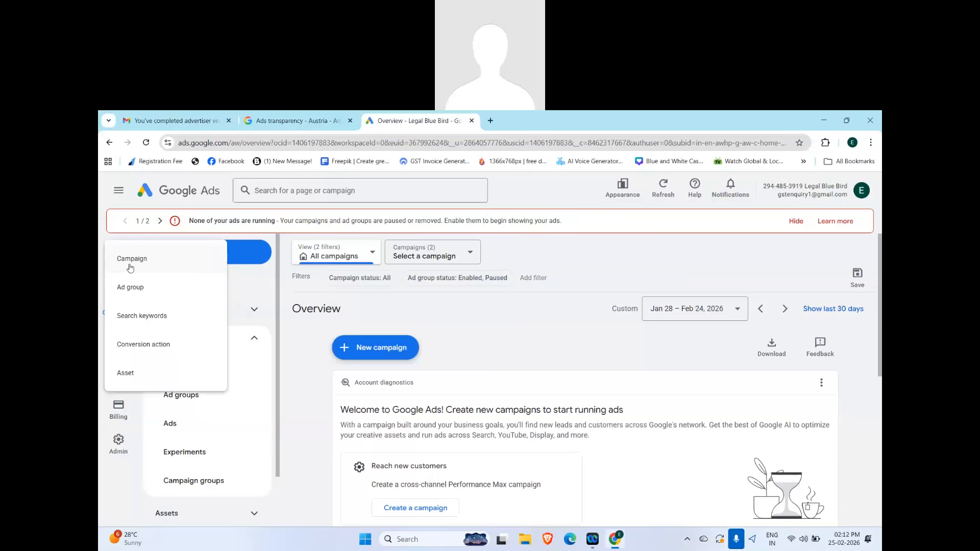
left_click(132, 260)
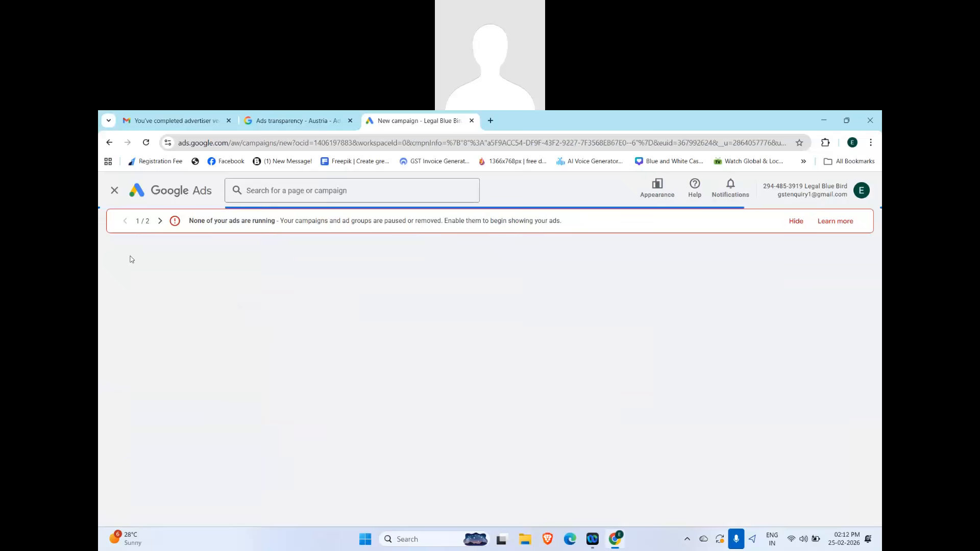
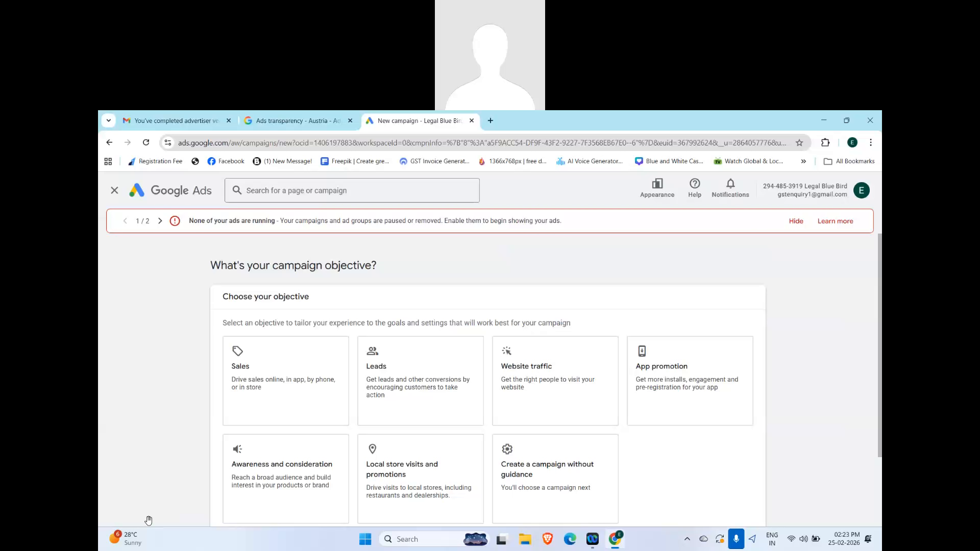
scroll(369, 321, "down", 3)
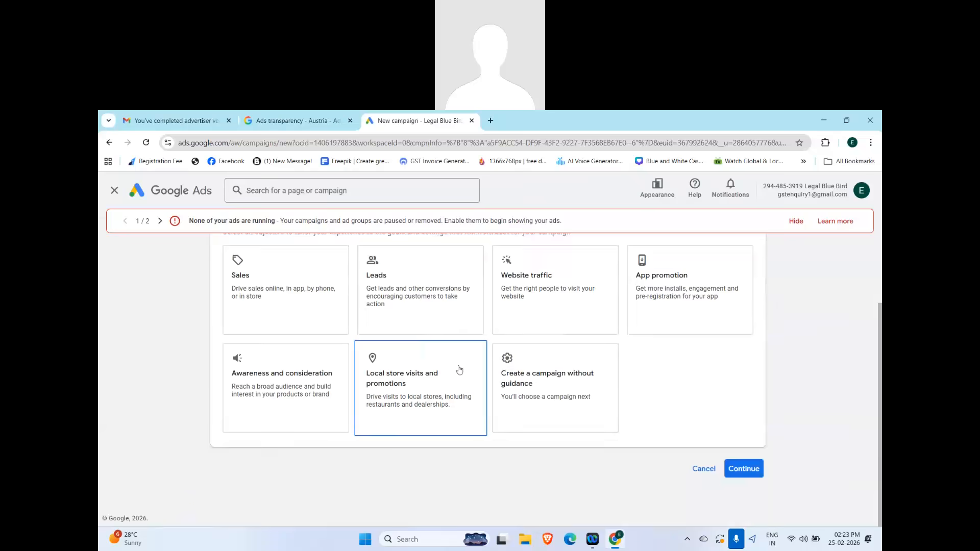
scroll(462, 372, "up", 3)
left_click(332, 369)
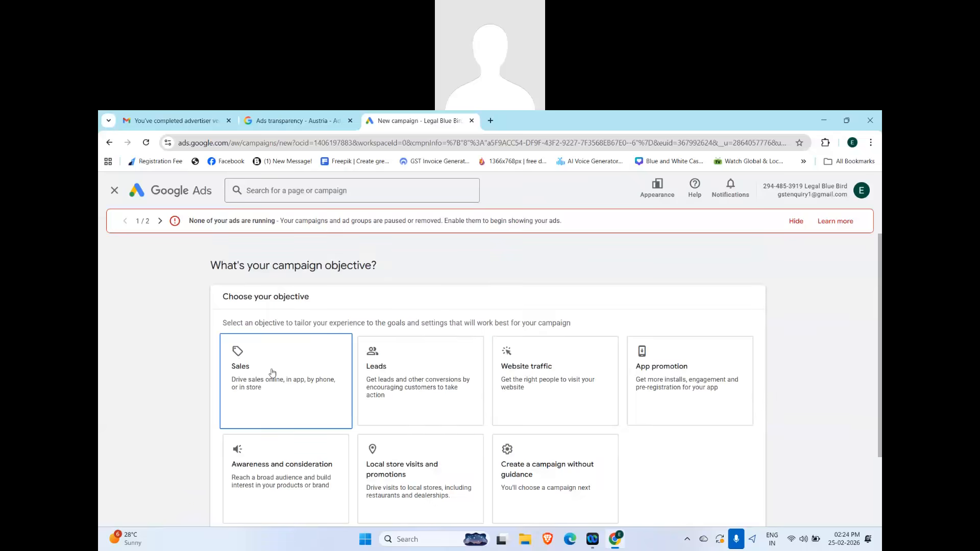
left_click(309, 406)
left_click(275, 373)
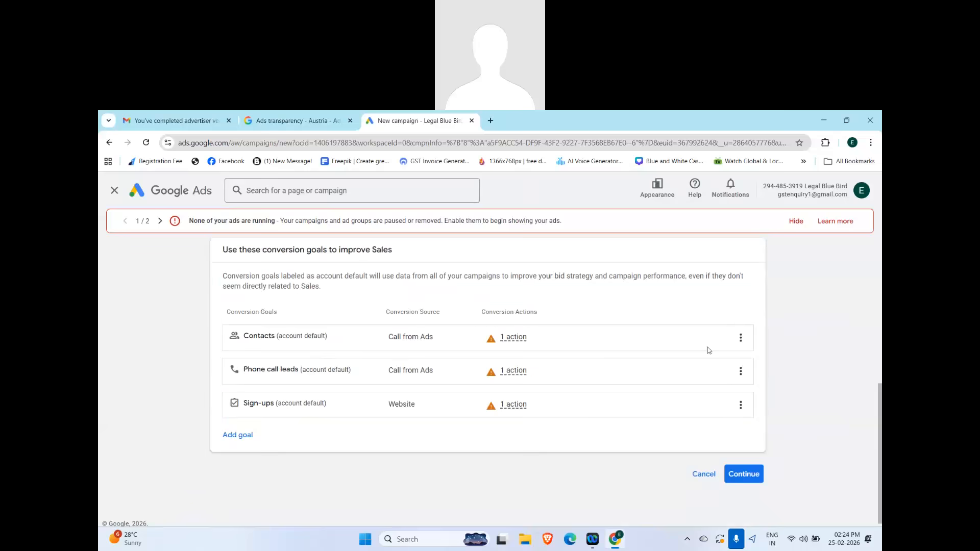
Step: Remove the Contacts and Phone call leads conversion goals from the new Sales campaign
left_click(741, 338)
left_click(749, 374)
left_click(590, 382)
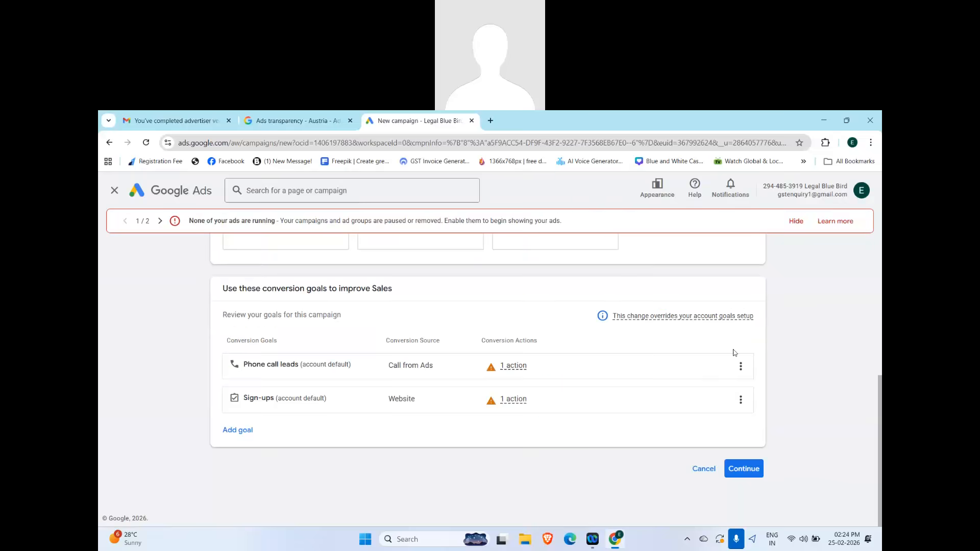
left_click(741, 366)
left_click(750, 378)
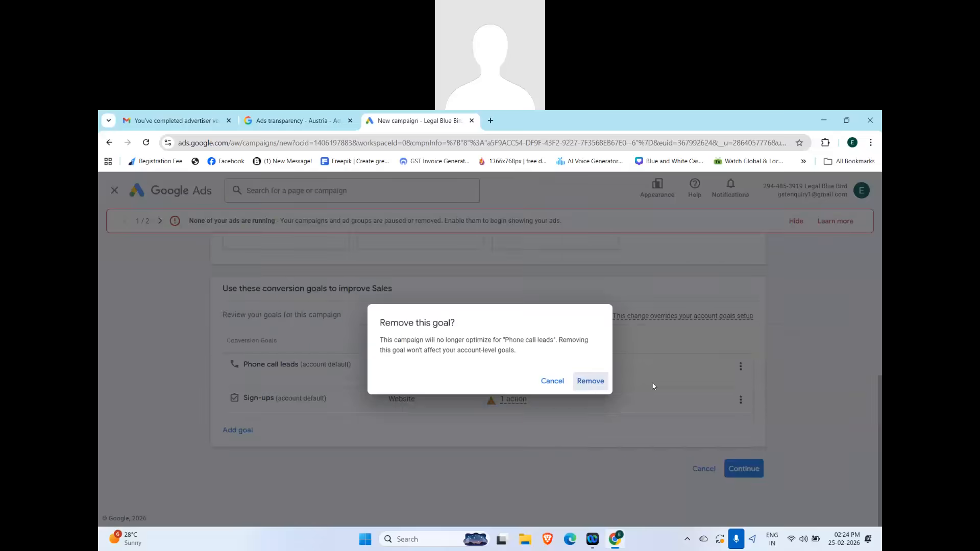
key("Return")
Step: Check the removal option of the Sign-ups goal and continue to the campaign type selection
left_click(741, 400)
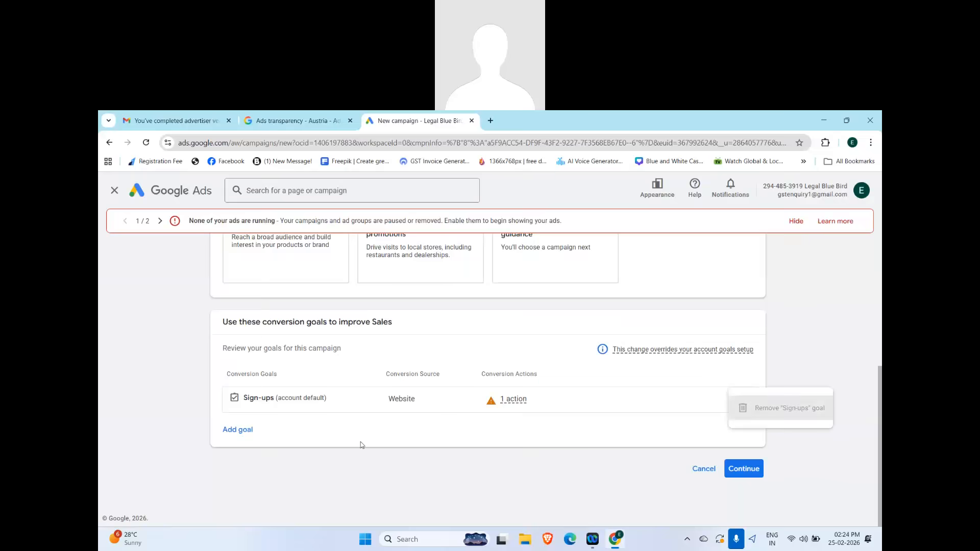
left_click(260, 433)
scroll(445, 335, "up", 3)
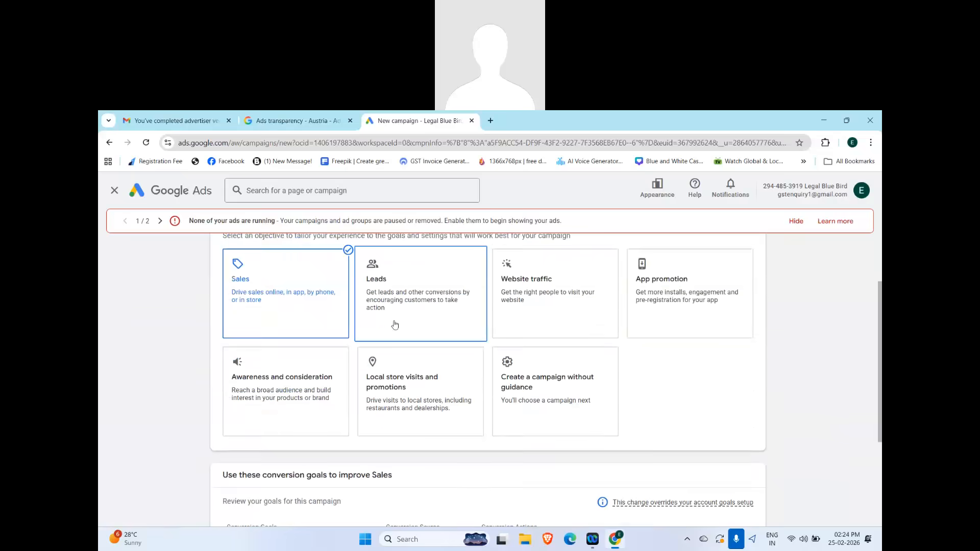
scroll(481, 445, "down", 2)
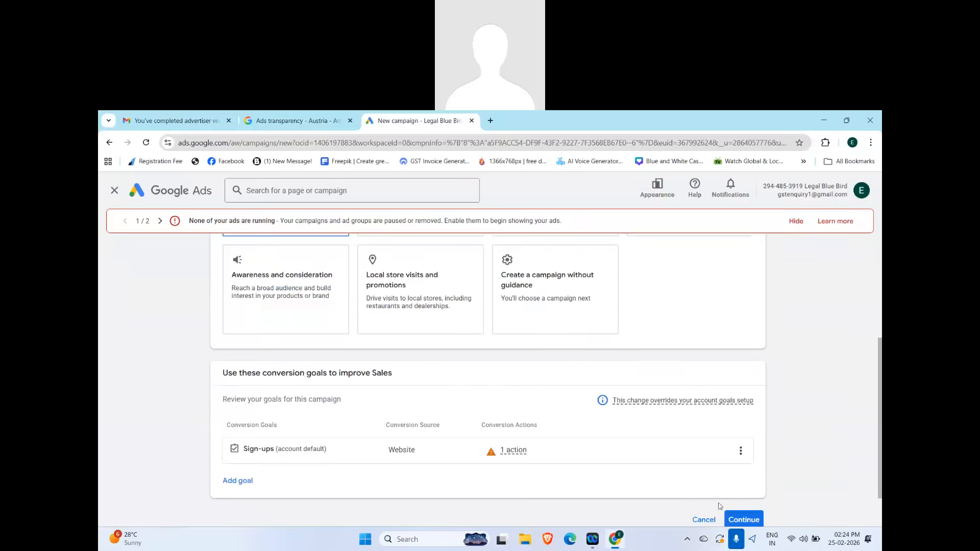
left_click(733, 520)
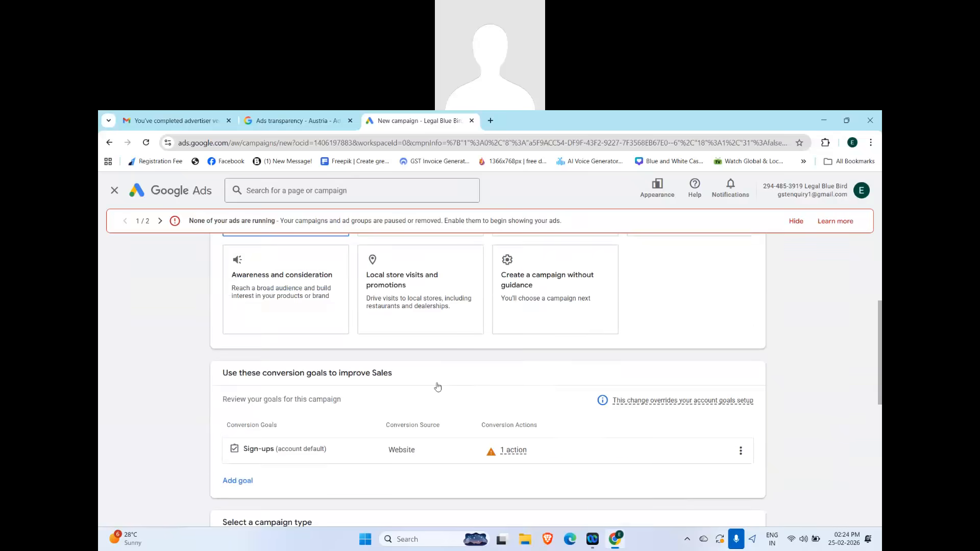
Step: Deselect the Sales objective and look over the available campaign objectives again
scroll(436, 388, "up", 3)
left_click(319, 375)
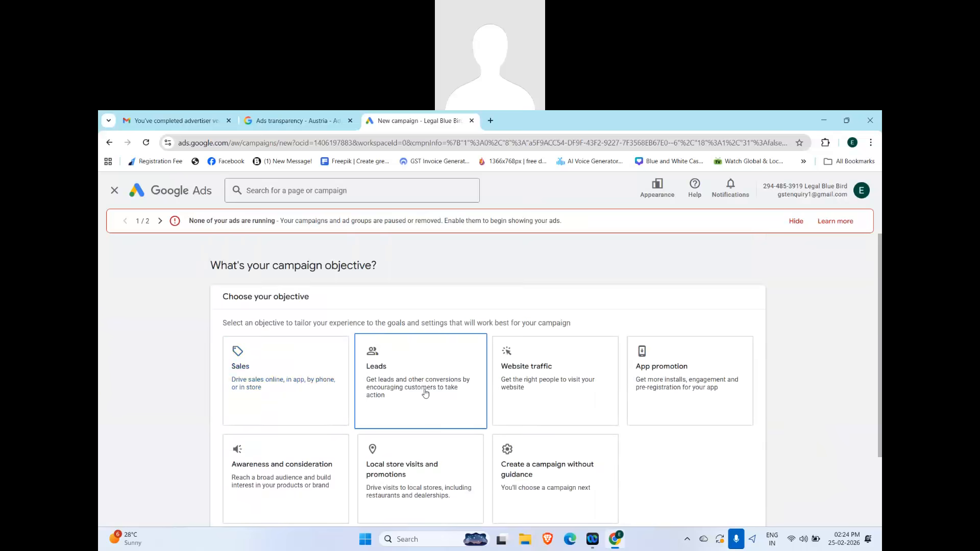
scroll(424, 393, "down", 2)
scroll(327, 377, "up", 2)
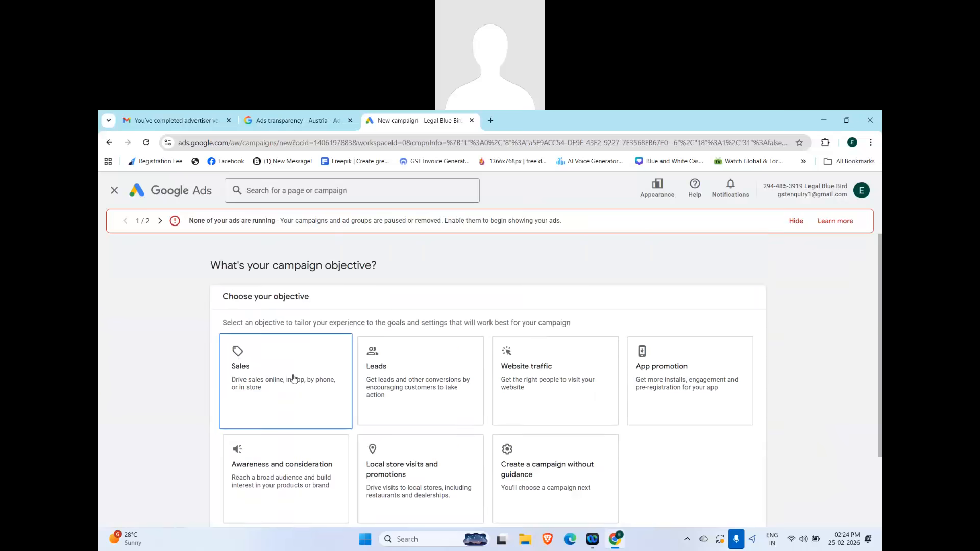
Step: Choose the Sales objective again and remove its Contacts and Phone call leads conversion goals
left_click(294, 378)
scroll(357, 377, "down", 5)
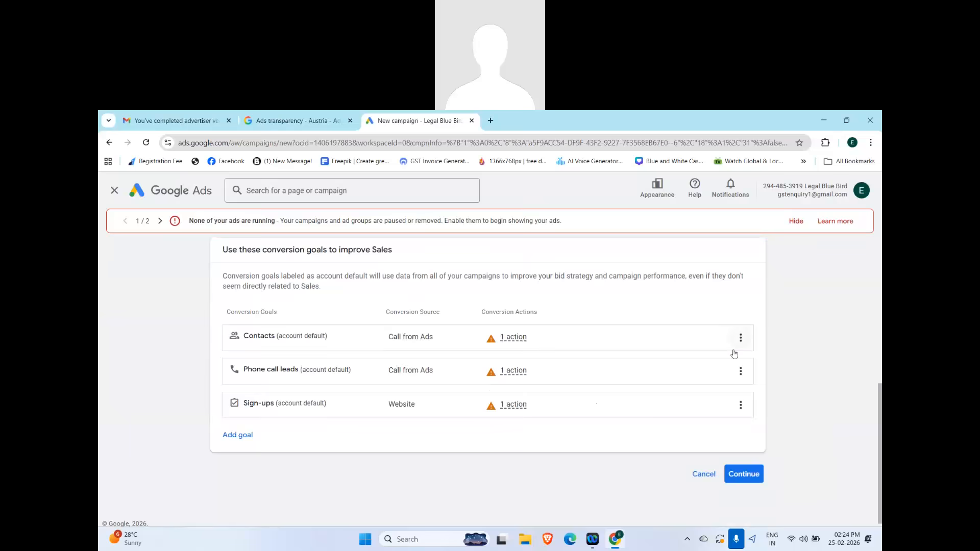
left_click(741, 341)
left_click(770, 372)
left_click(610, 382)
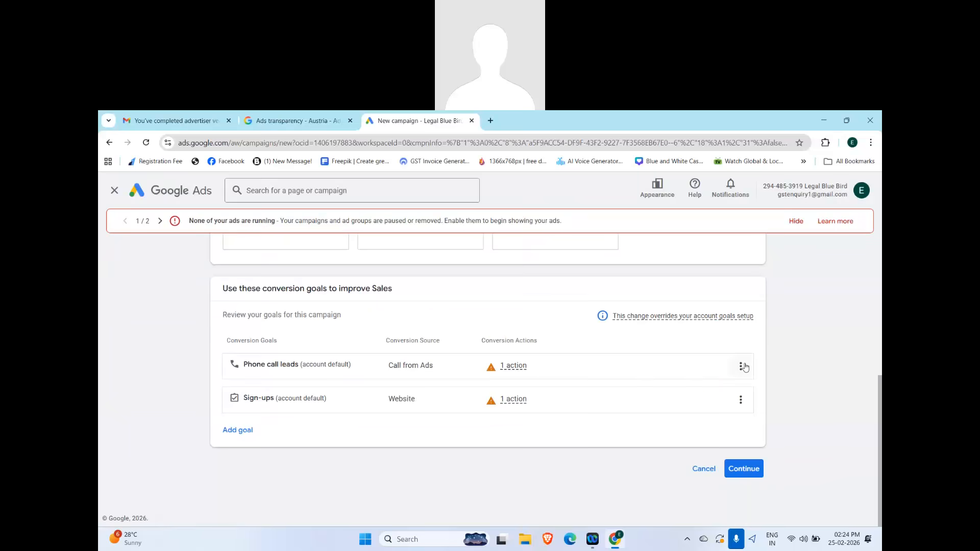
left_click(741, 366)
left_click(755, 378)
left_click(605, 382)
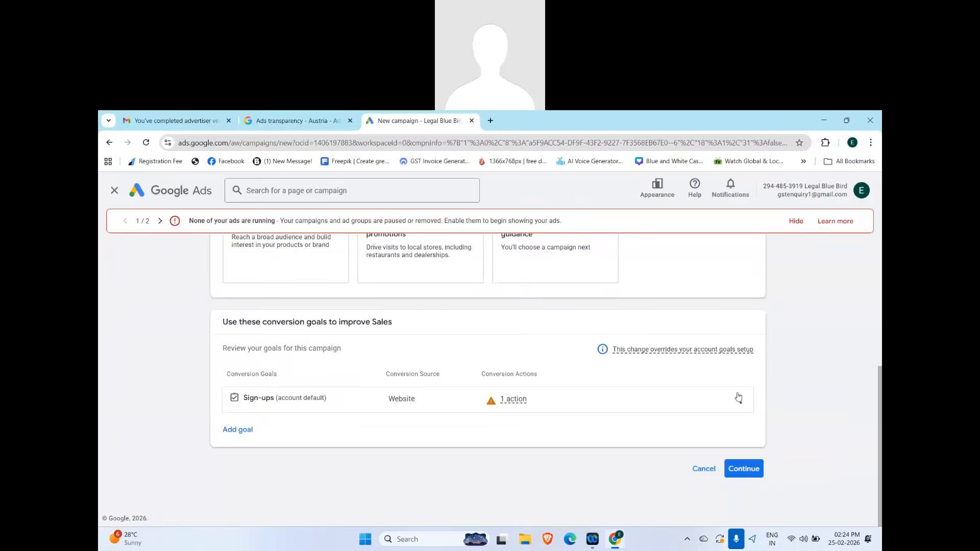
Step: Check the Sign-ups goal's removal option, continue to the campaign types for Sales and review the chosen objective
left_click(740, 399)
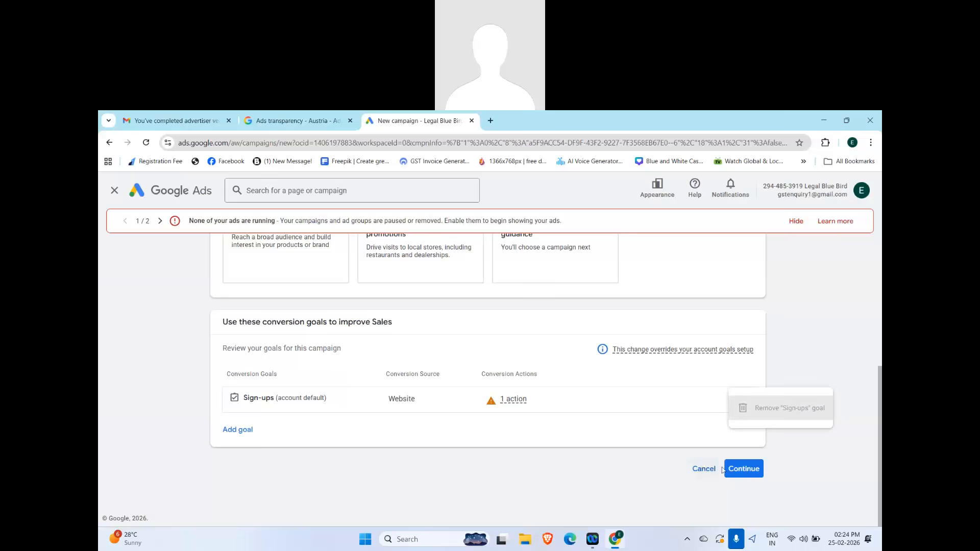
left_click(744, 469)
scroll(533, 421, "down", 3)
left_click(410, 381)
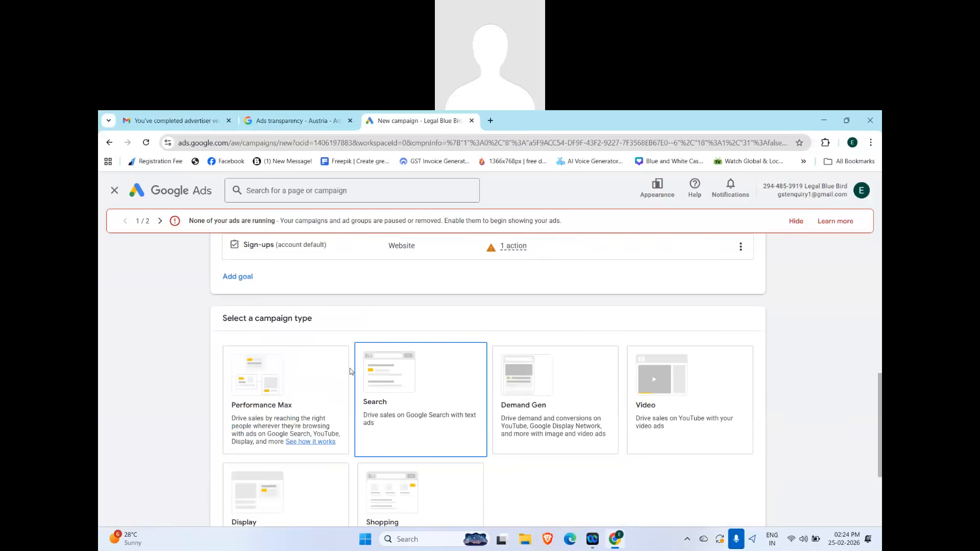
left_click(241, 379)
scroll(316, 331, "up", 10)
scroll(303, 311, "up", 1)
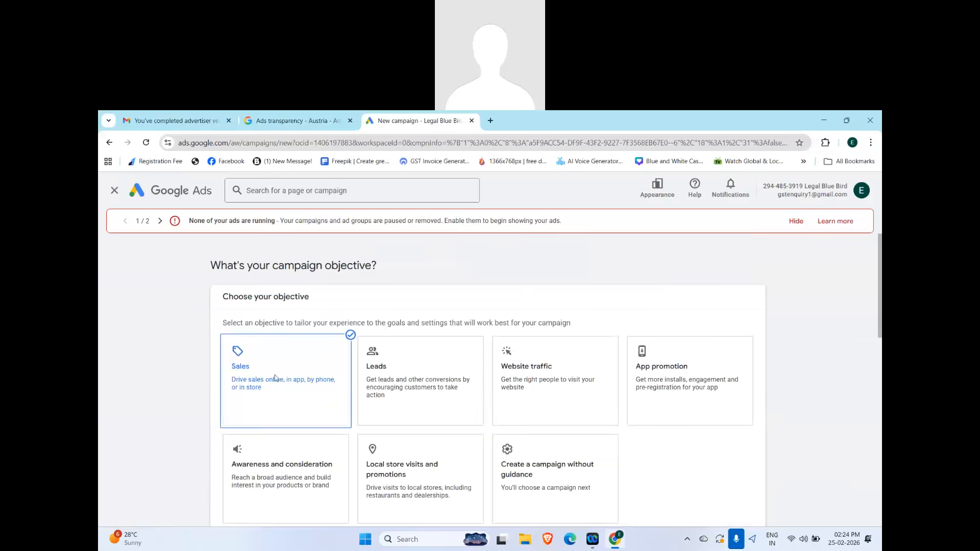
scroll(307, 332, "down", 6)
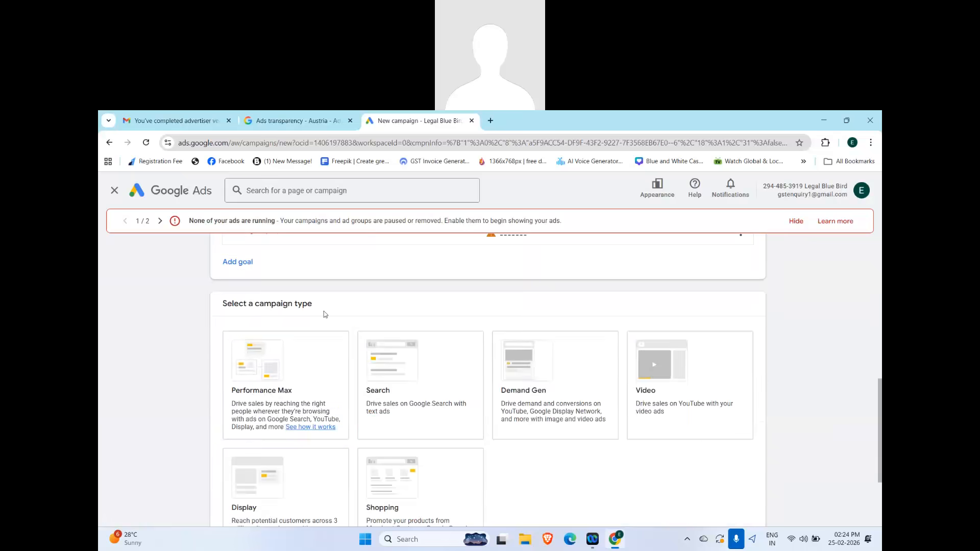
Step: Examine the campaign types offered for Sales, including Performance Max, Search, Demand Gen, Shopping and Display
left_click(307, 372)
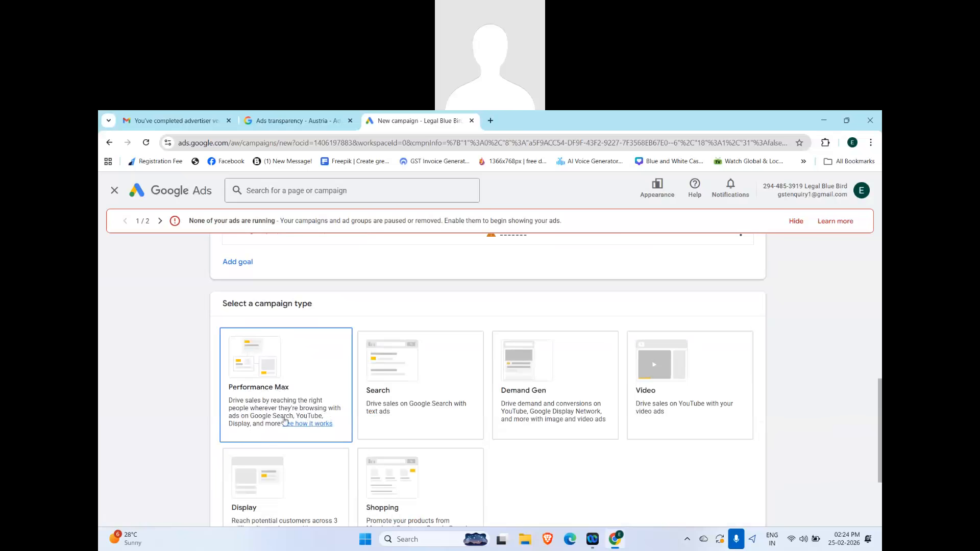
left_click(396, 364)
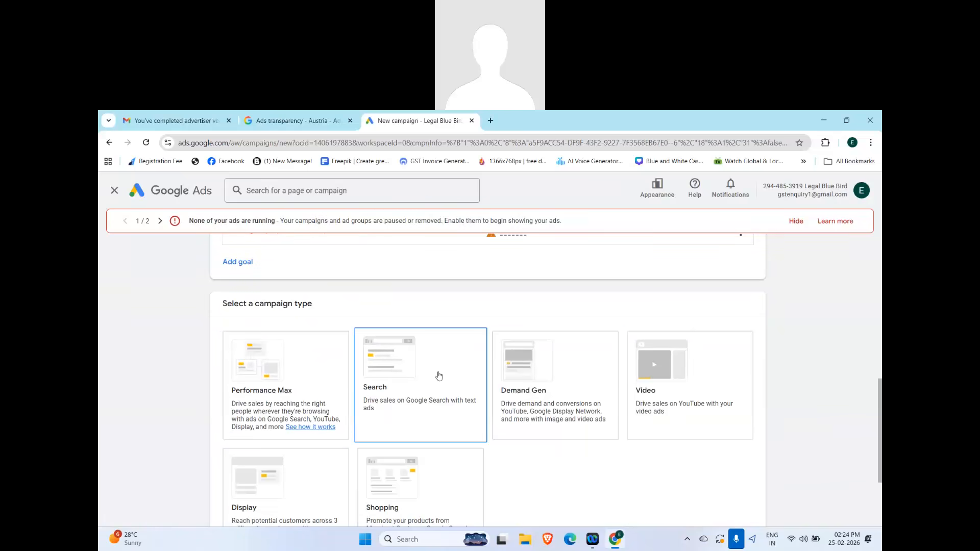
left_click(537, 368)
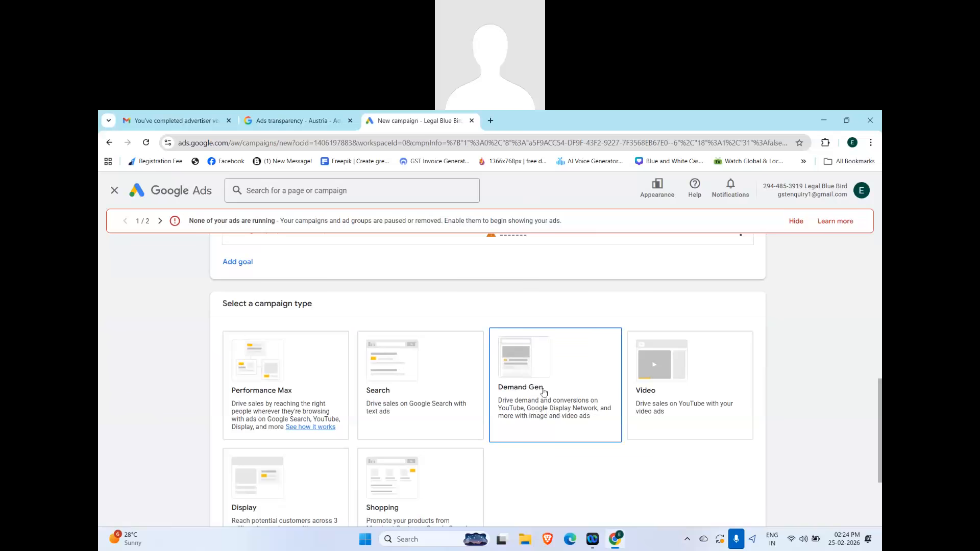
scroll(409, 460, "down", 1)
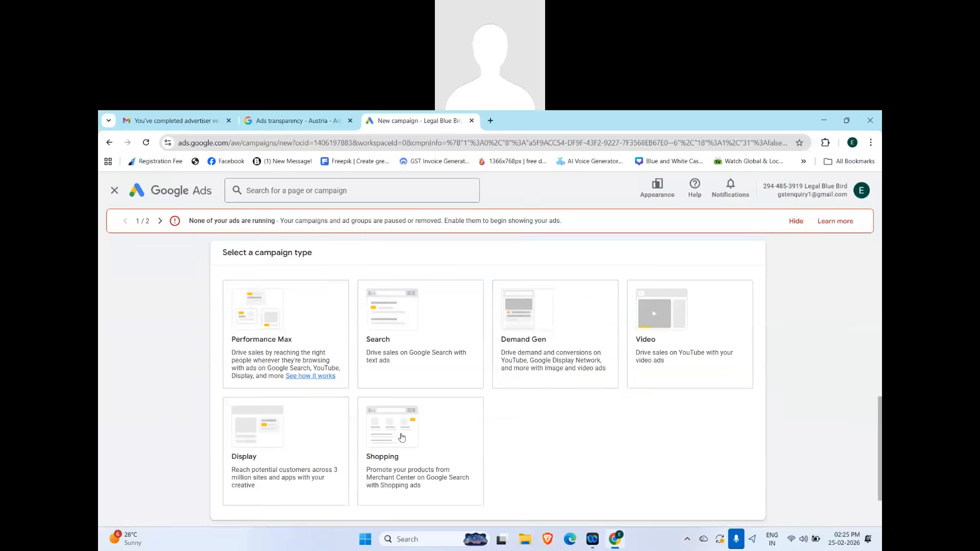
left_click(389, 447)
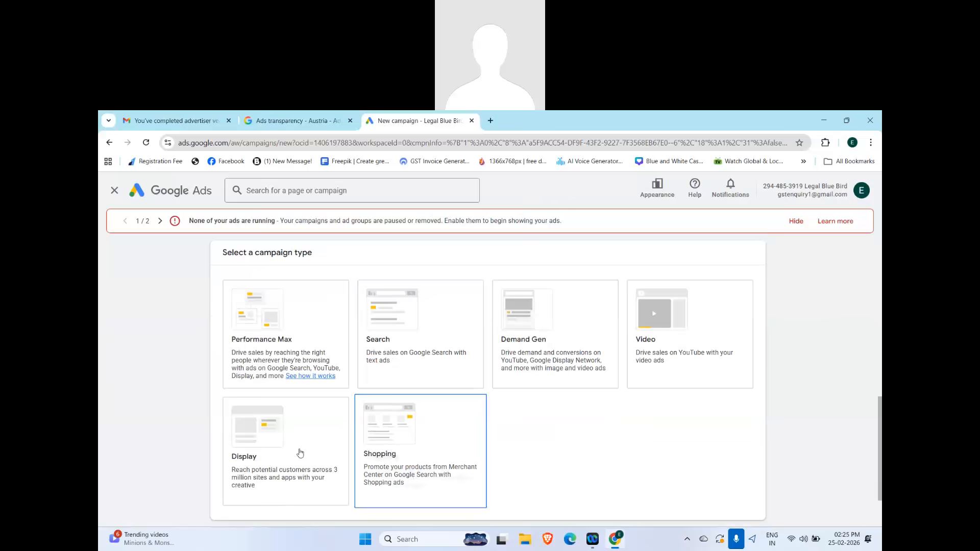
left_click(287, 441)
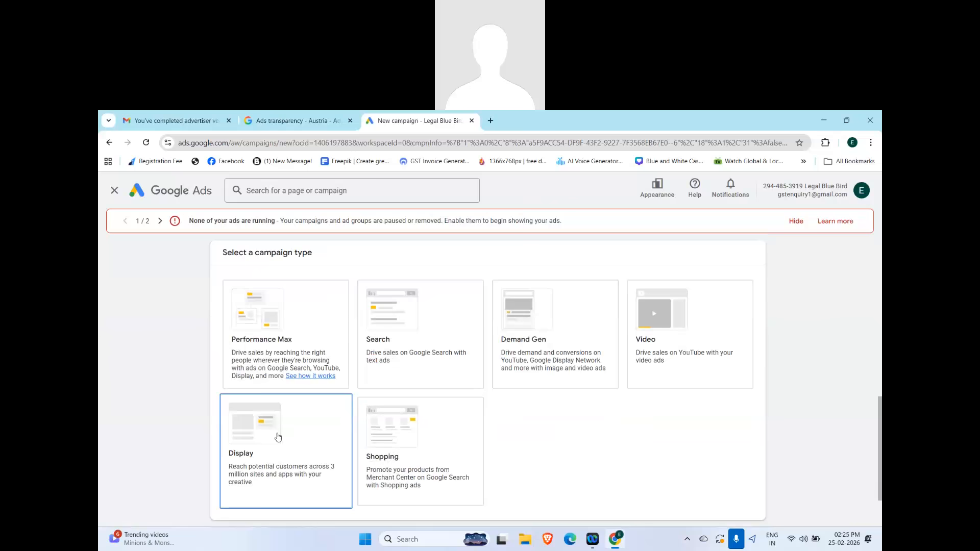
left_click(235, 368)
left_click(552, 357)
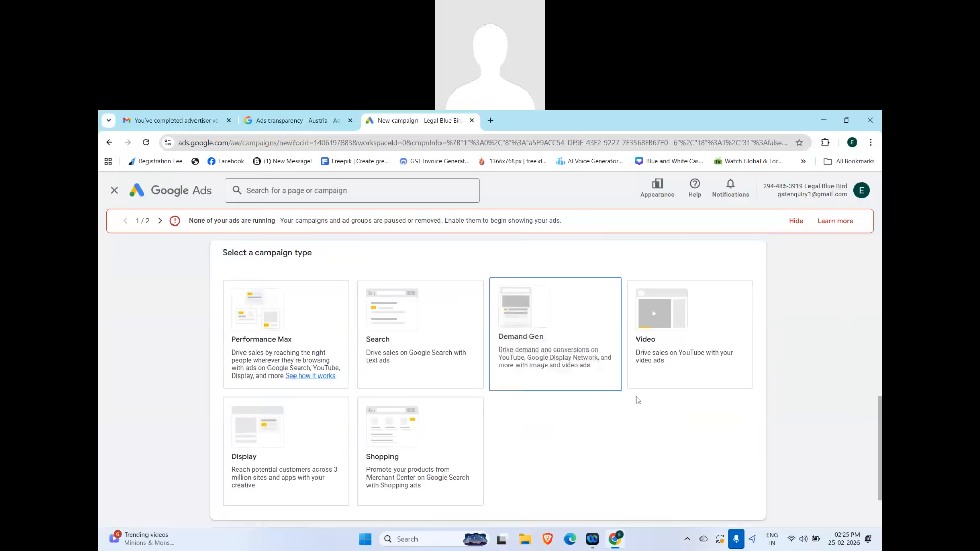
Step: Switch the campaign objective to Leads, keep its default conversion goals and continue to the campaign types
scroll(553, 400, "up", 2)
left_click(419, 408)
scroll(358, 383, "up", 8)
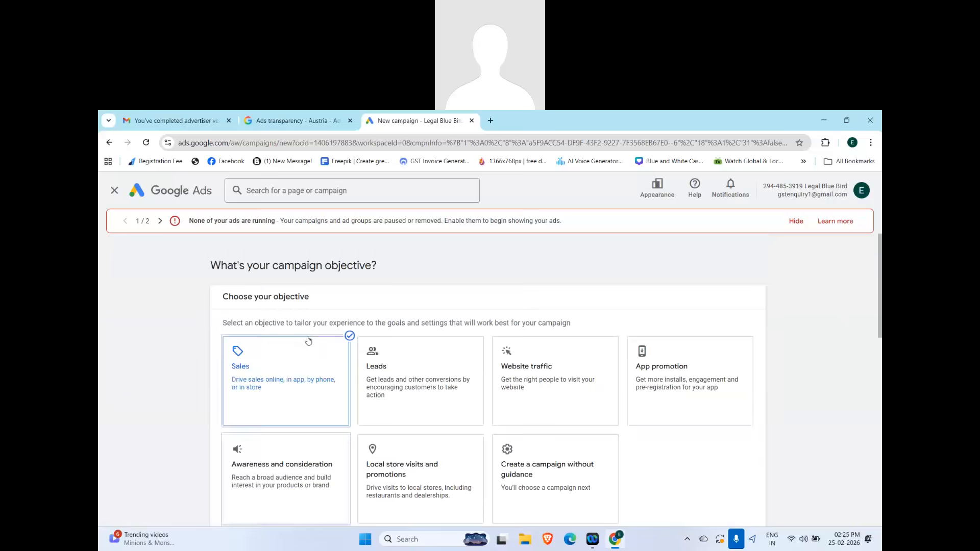
left_click(413, 357)
scroll(412, 353, "down", 8)
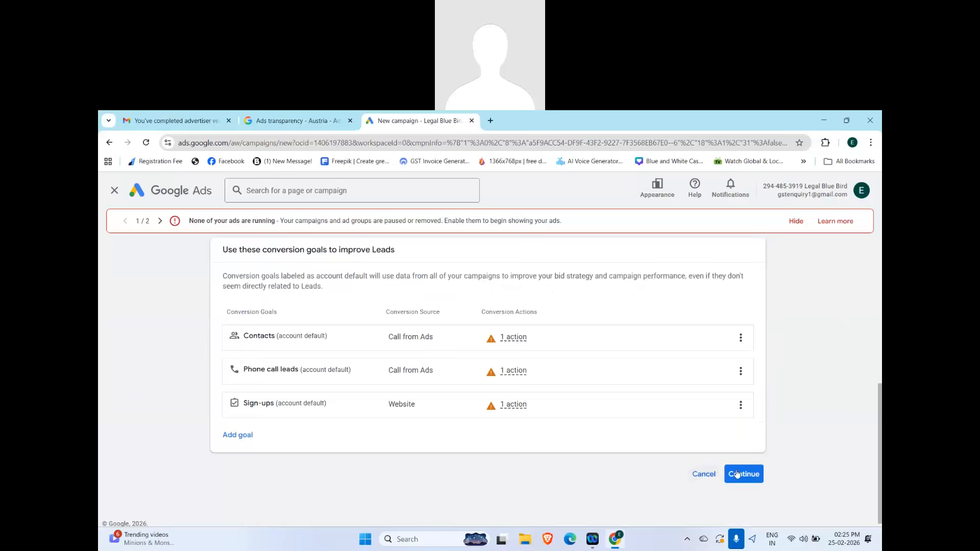
left_click(737, 474)
scroll(427, 412, "down", 5)
left_click(451, 417)
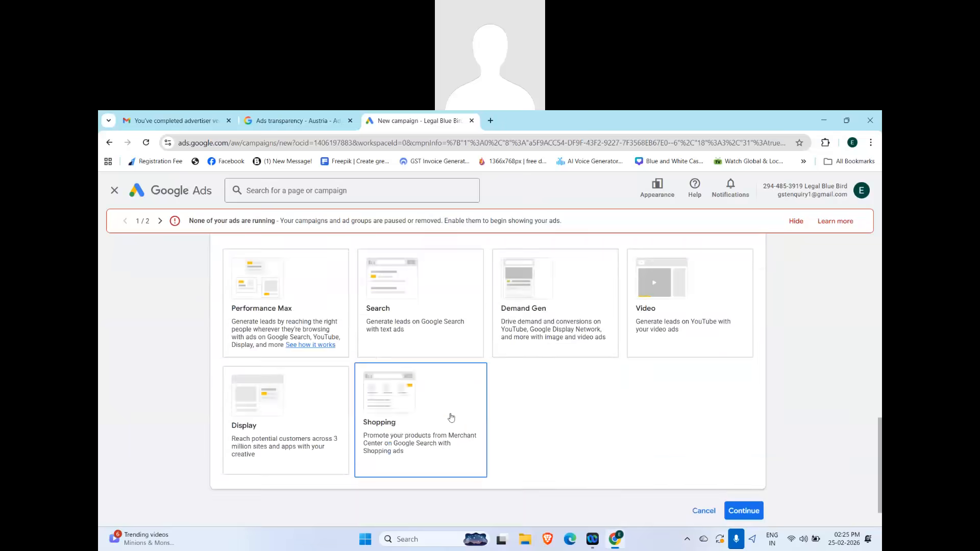
Step: Switch the objective from Leads back to Sales and reload the campaign setup page
scroll(526, 431, "up", 10)
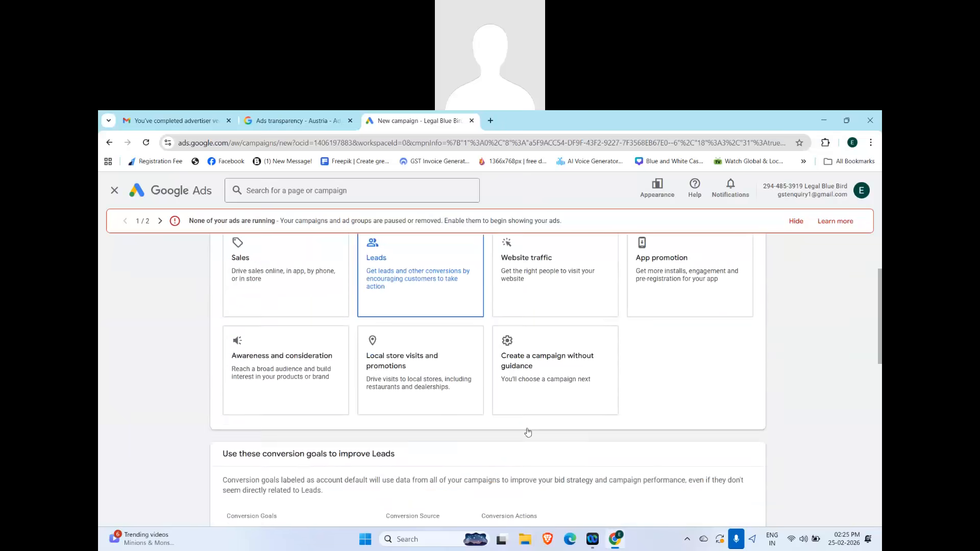
scroll(528, 432, "up", 2)
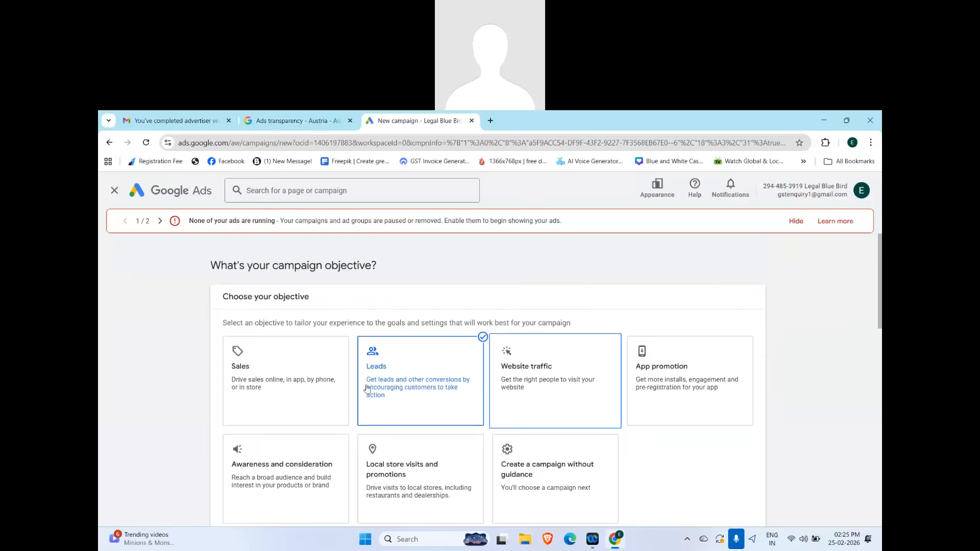
left_click(316, 378)
scroll(316, 378, "down", 6)
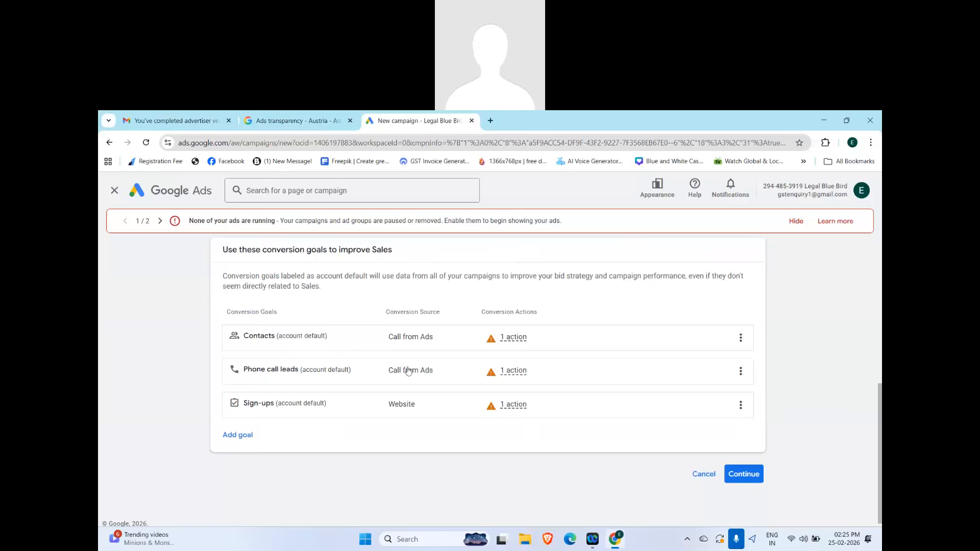
left_click(146, 143)
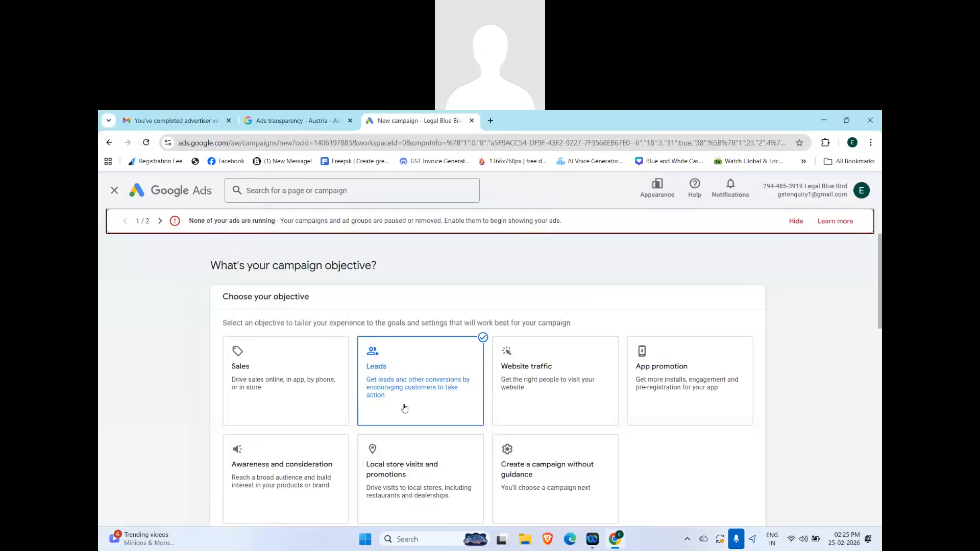
Step: Choose Sales as the campaign objective and remove the Sign-ups and Phone call leads conversion goals
left_click(285, 400)
scroll(287, 399, "down", 5)
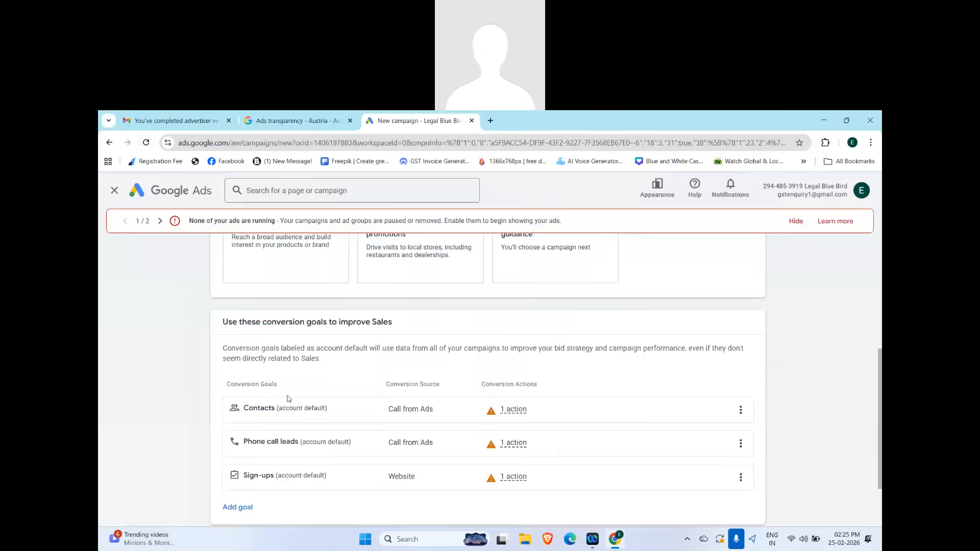
scroll(288, 399, "down", 2)
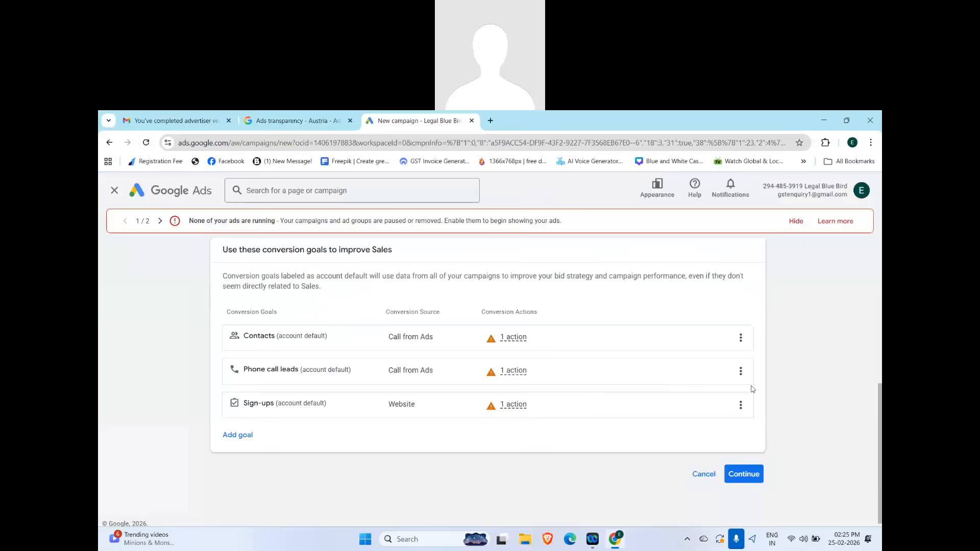
left_click(740, 404)
left_click(737, 416)
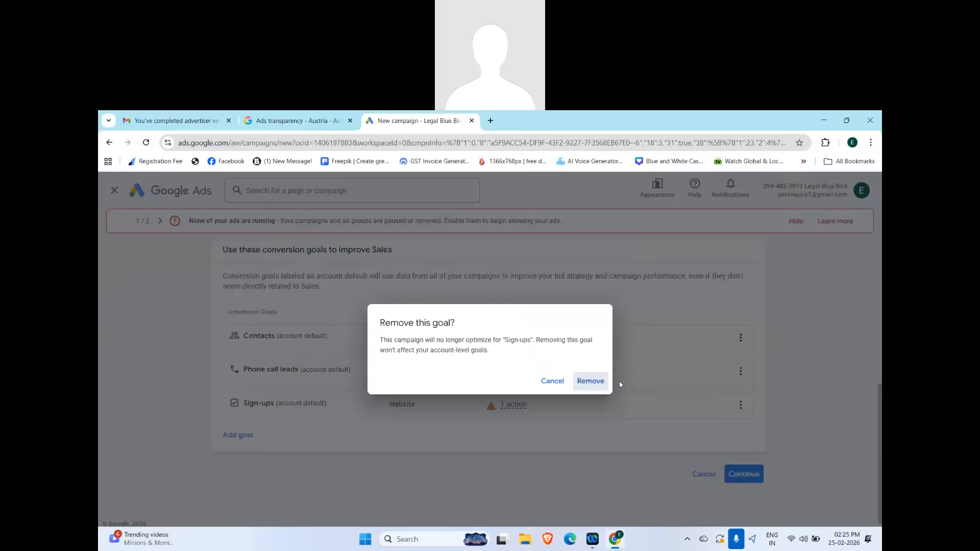
left_click(595, 381)
left_click(740, 400)
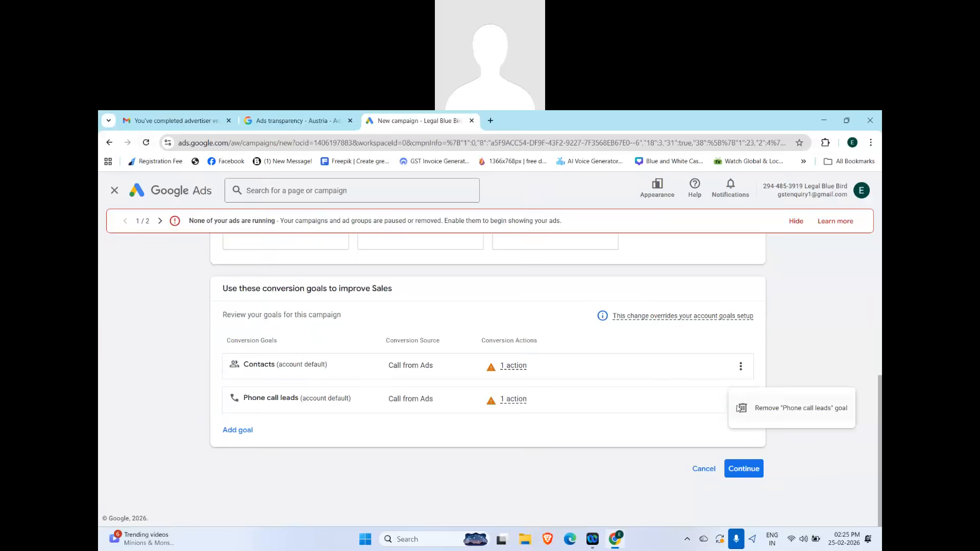
left_click(740, 408)
left_click(597, 383)
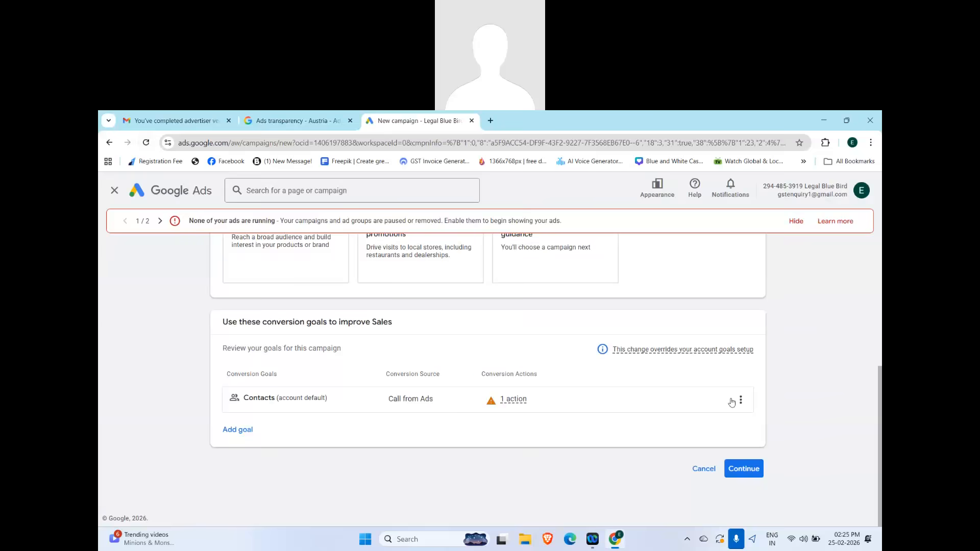
Step: Continue with only the Contacts conversion goal and select Search as the campaign type
left_click(740, 402)
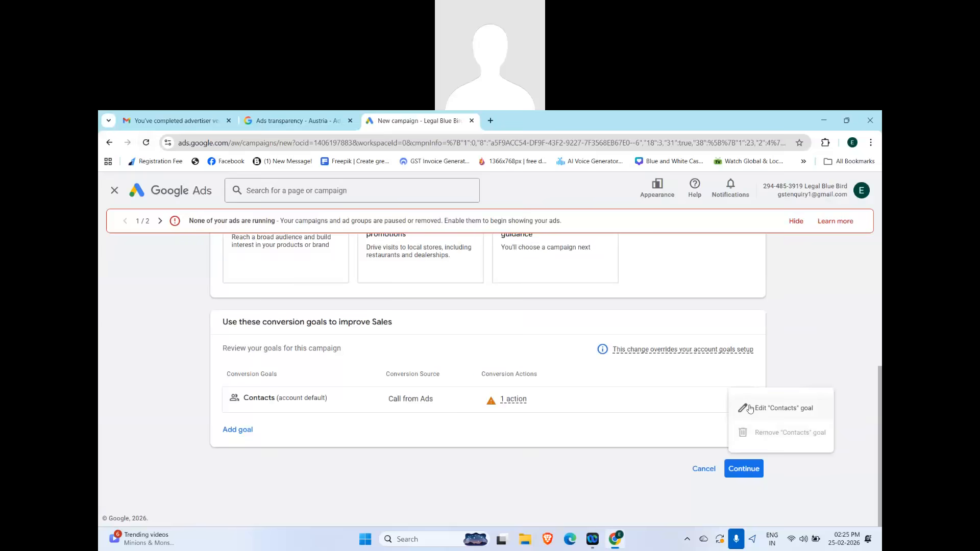
left_click(789, 373)
left_click(743, 468)
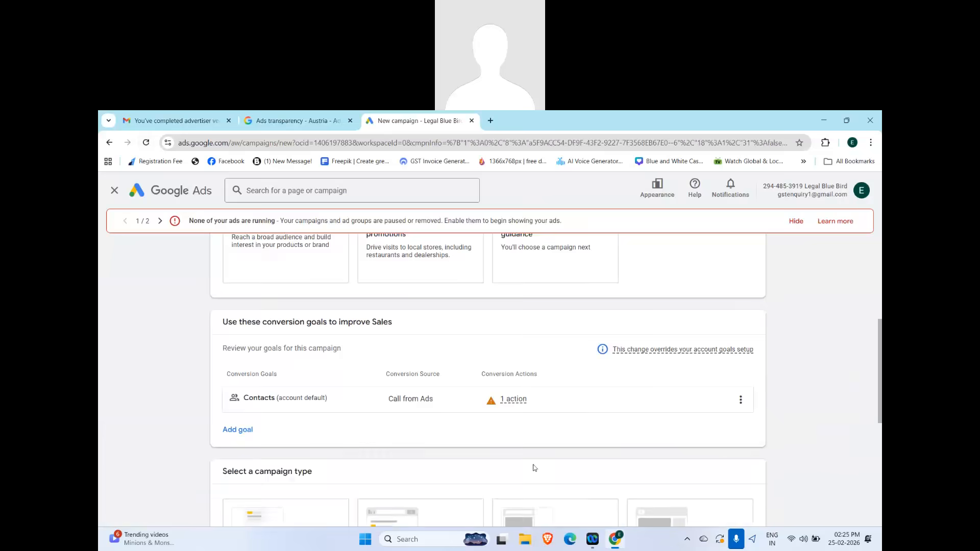
left_click(418, 367)
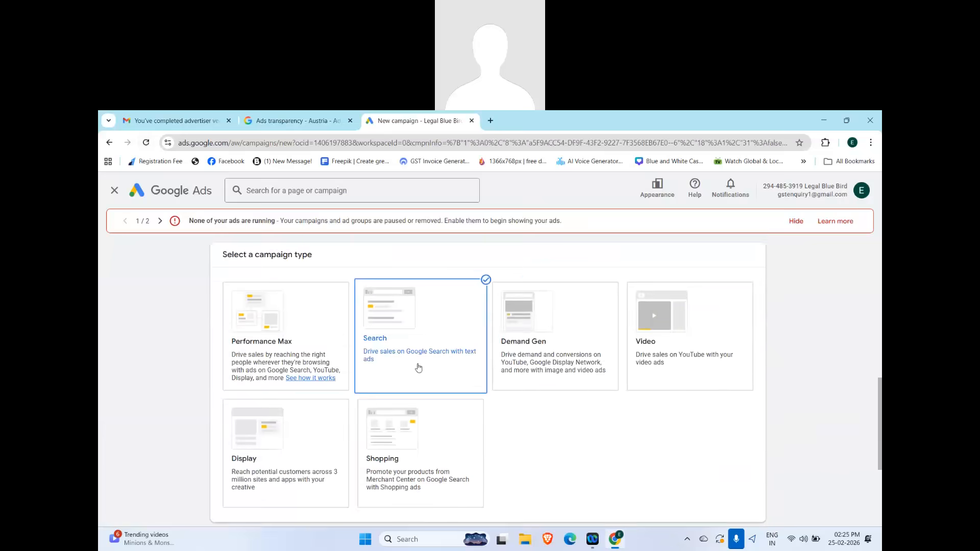
Step: Select Website visits as the way to reach the Search campaign's goal
scroll(403, 374, "up", 3)
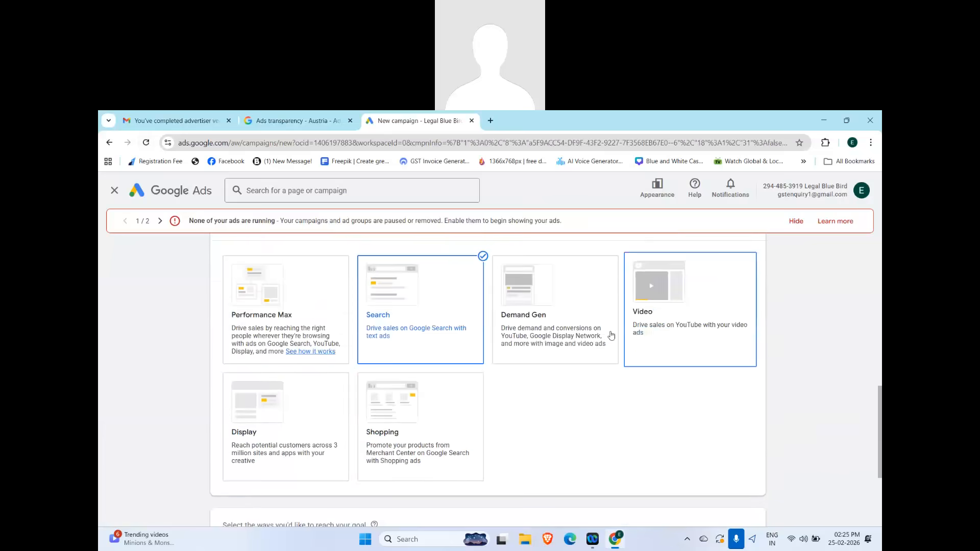
scroll(669, 378, "down", 1)
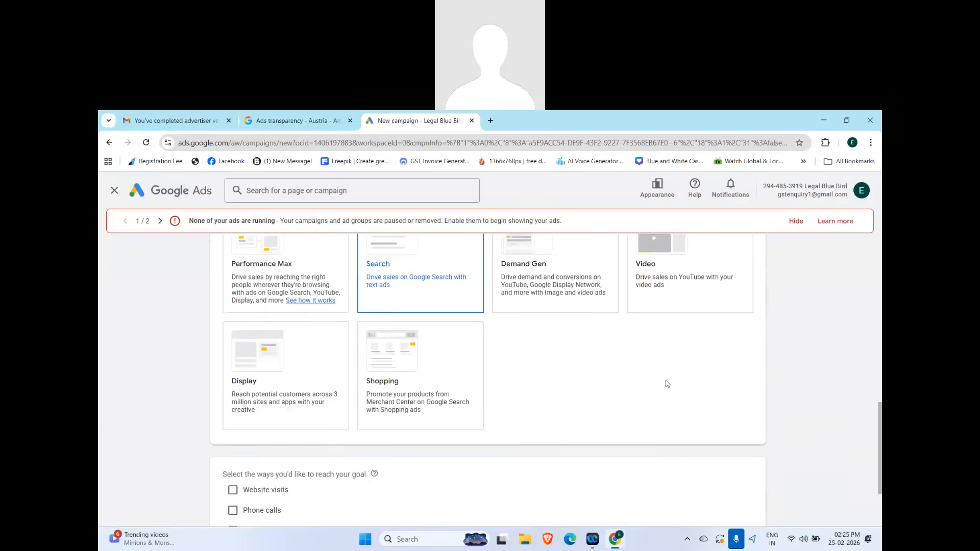
scroll(455, 339, "up", 2)
scroll(416, 408, "down", 3)
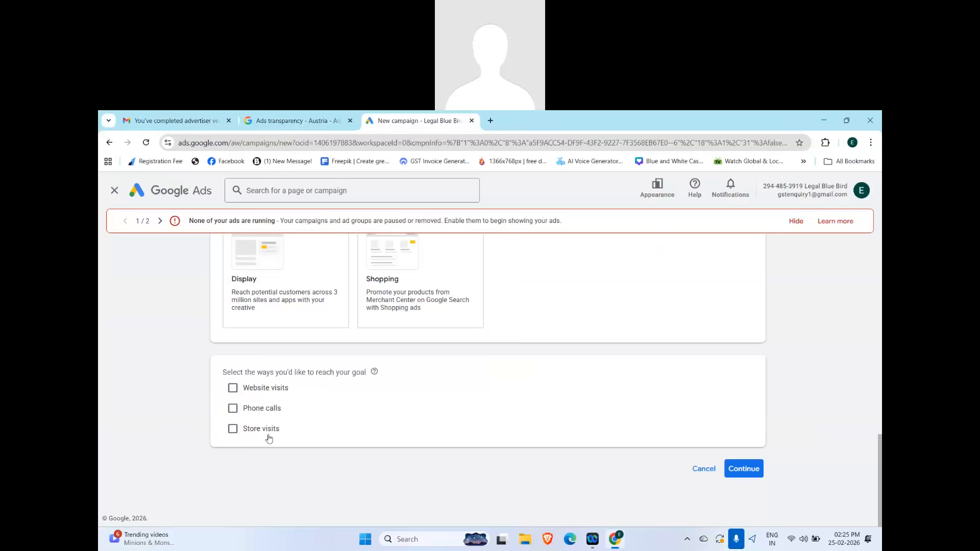
left_click(267, 393)
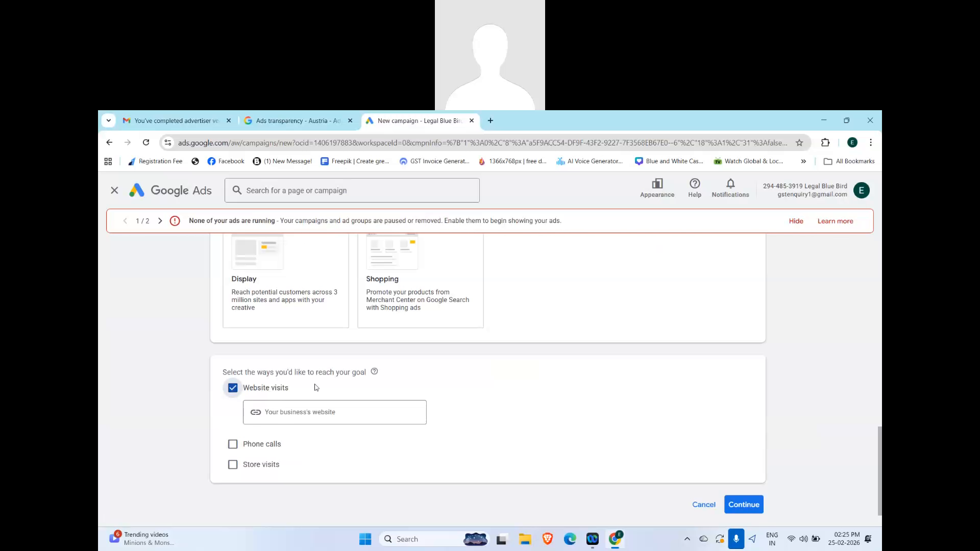
left_click(292, 414)
Step: Open legalbluebird.com in a new browser tab and look over its full address and the services on the home page
left_click(490, 122)
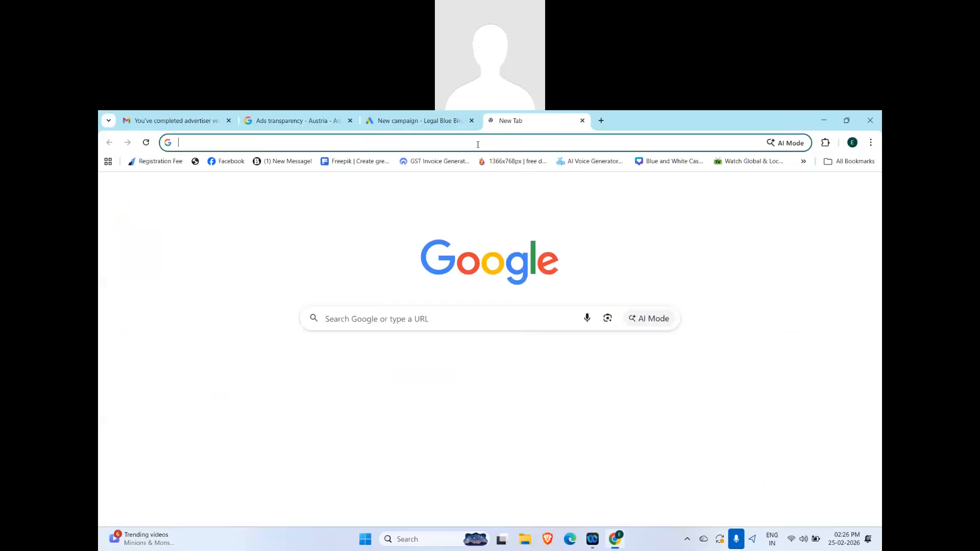
left_click(478, 145)
type("le")
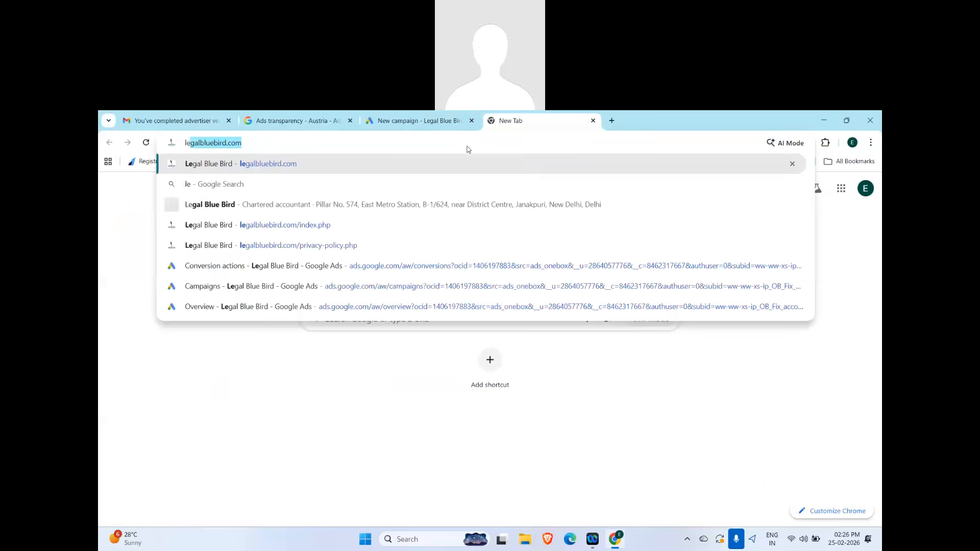
key("Return")
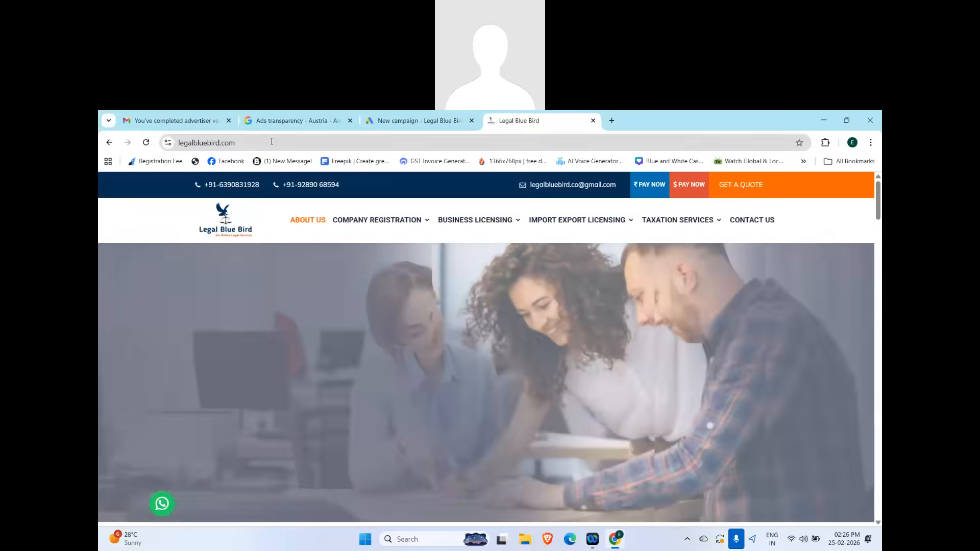
left_click(327, 146)
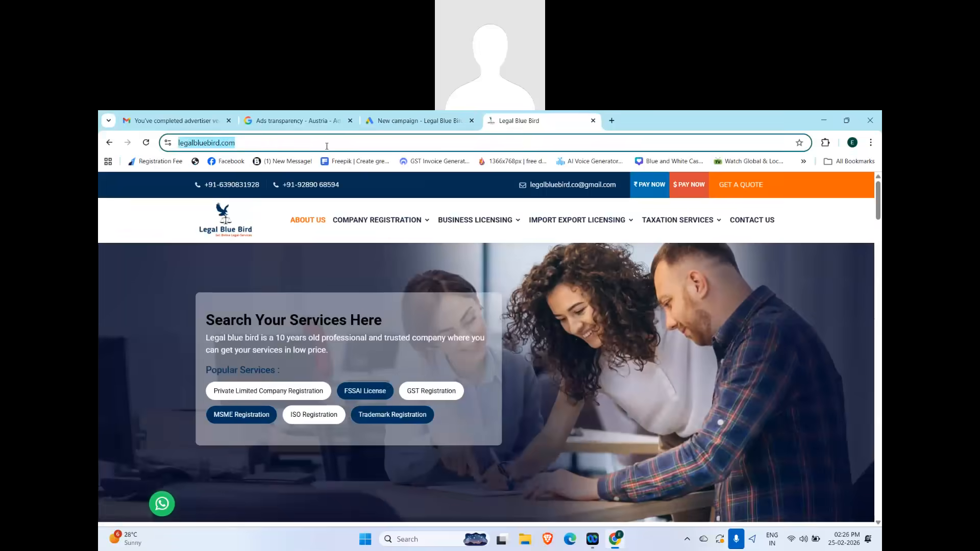
left_click(327, 146)
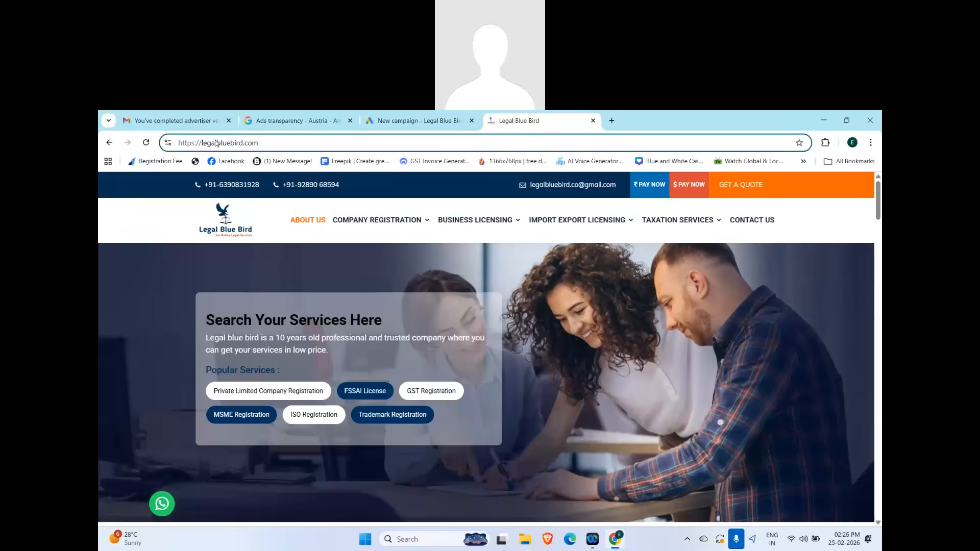
left_click_drag(216, 143, 178, 144)
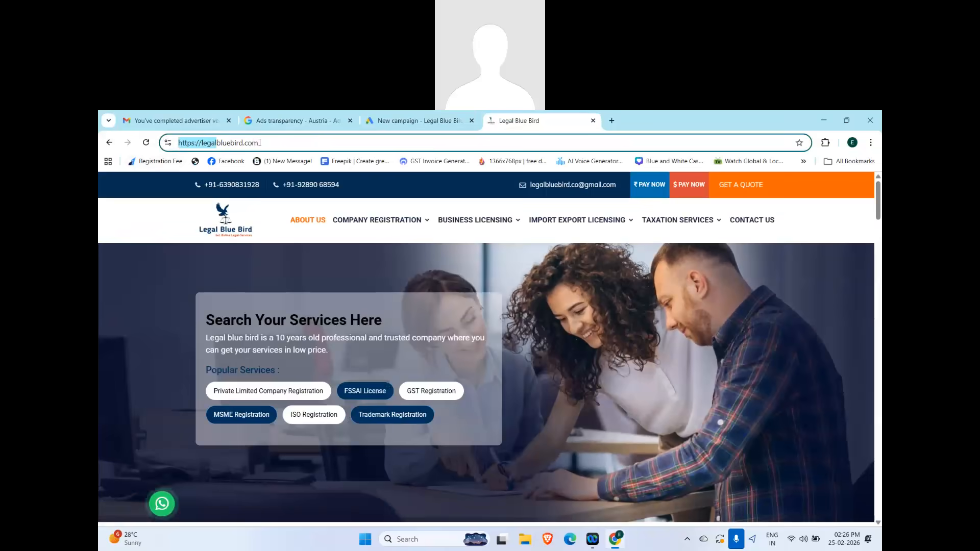
scroll(787, 393, "down", 12)
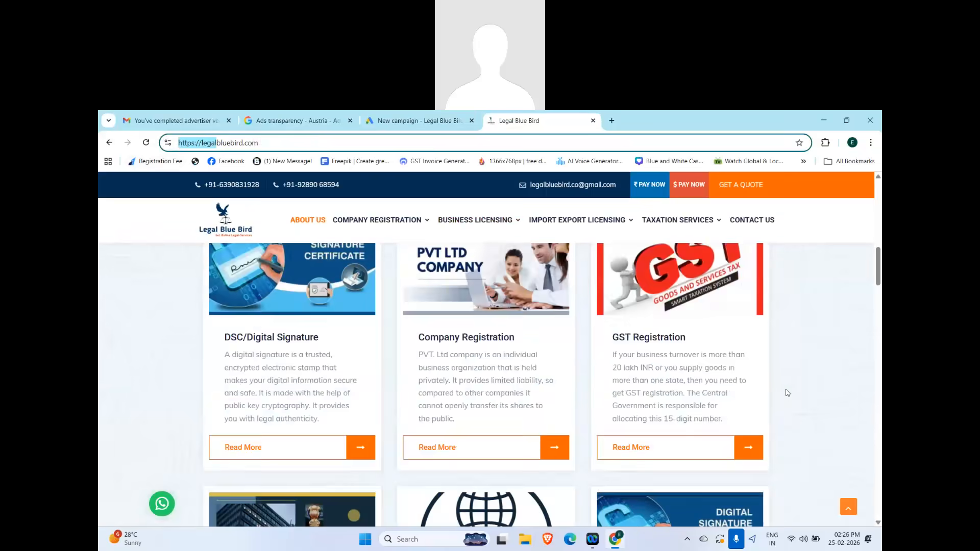
scroll(787, 393, "down", 3)
Step: Preview the Legal Blue Bird site in the developer tools' device emulation as iPhone XR and as Samsung Galaxy S8+
key("F12")
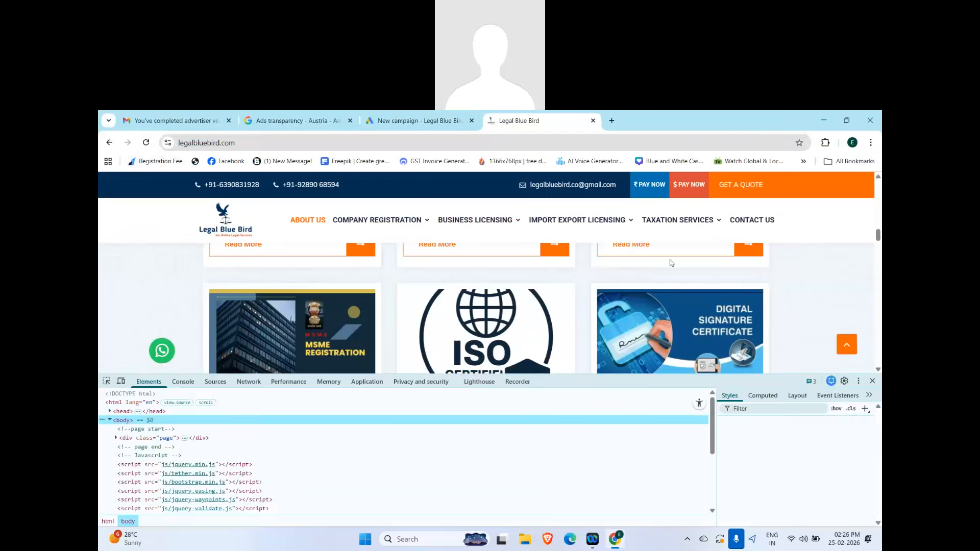
left_click(121, 381)
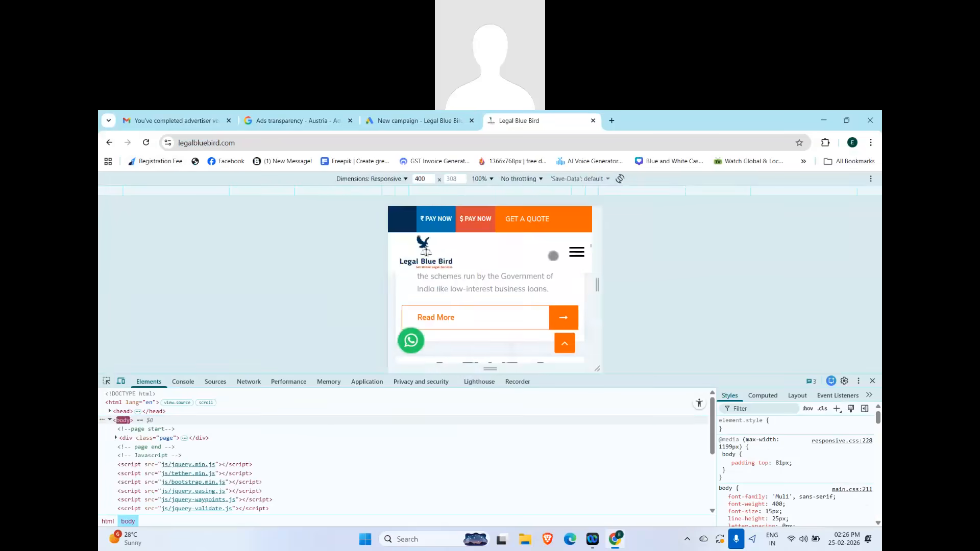
left_click(403, 179)
left_click(368, 235)
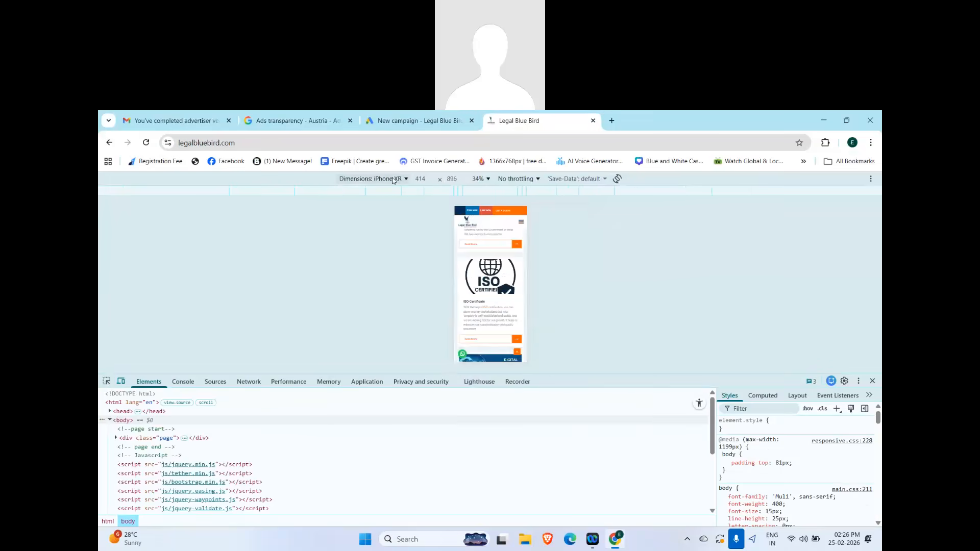
left_click(393, 180)
left_click(373, 290)
Step: Zoom the Samsung Galaxy S8+ preview to 100%, check the site's mobile navigation menu and close the developer tools
left_click(493, 178)
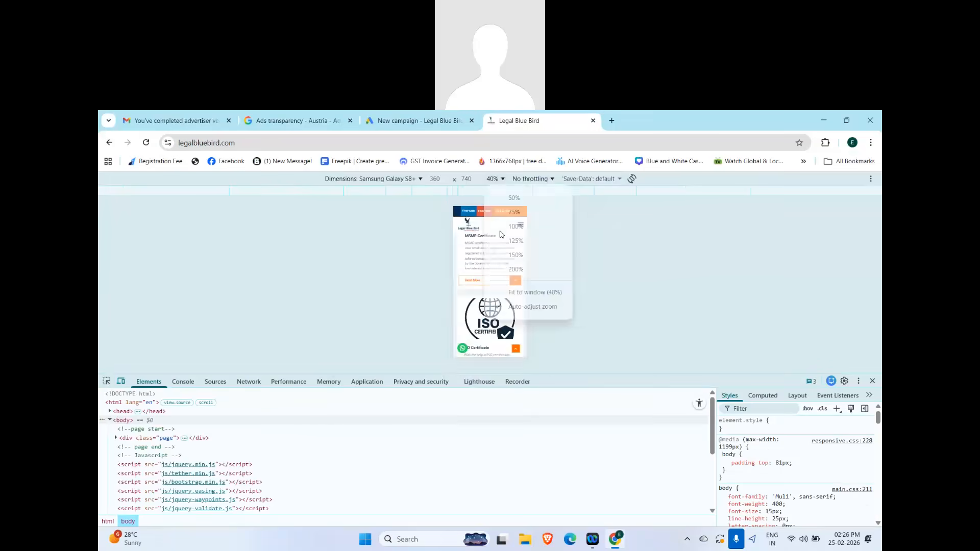
left_click(516, 226)
scroll(499, 306, "down", 5)
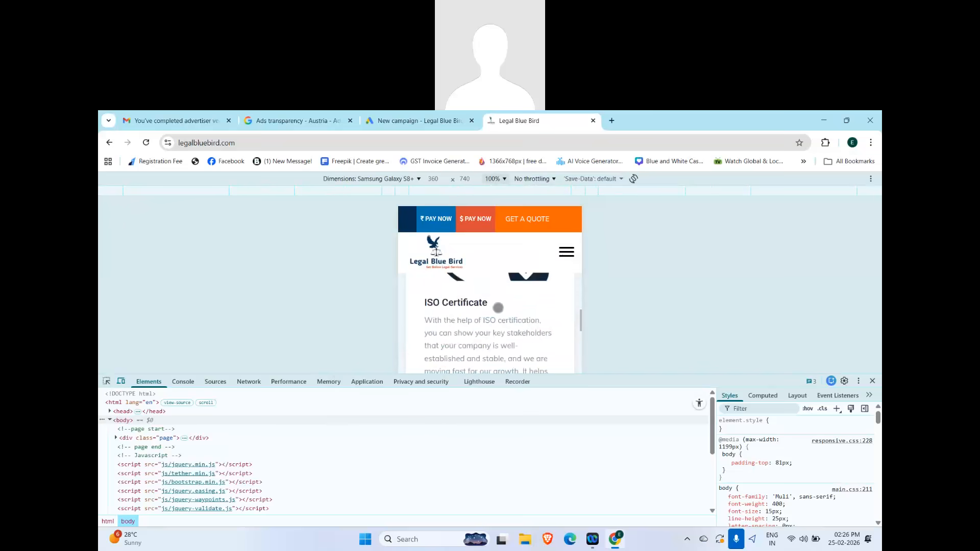
scroll(498, 308, "down", 2)
left_click(567, 252)
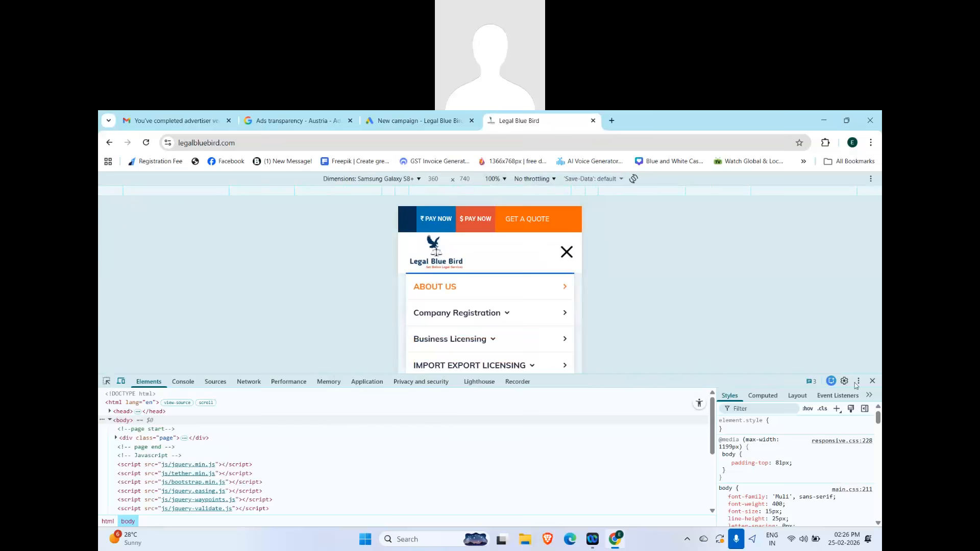
left_click(872, 381)
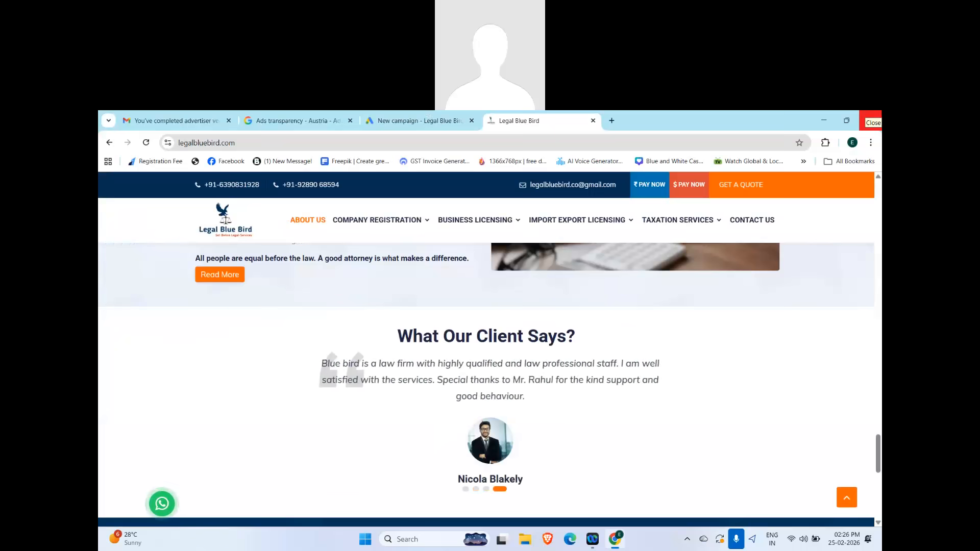
Step: Reopen the developer tools, compare the site's mobile and desktop layouts and close the tools again
key("F12")
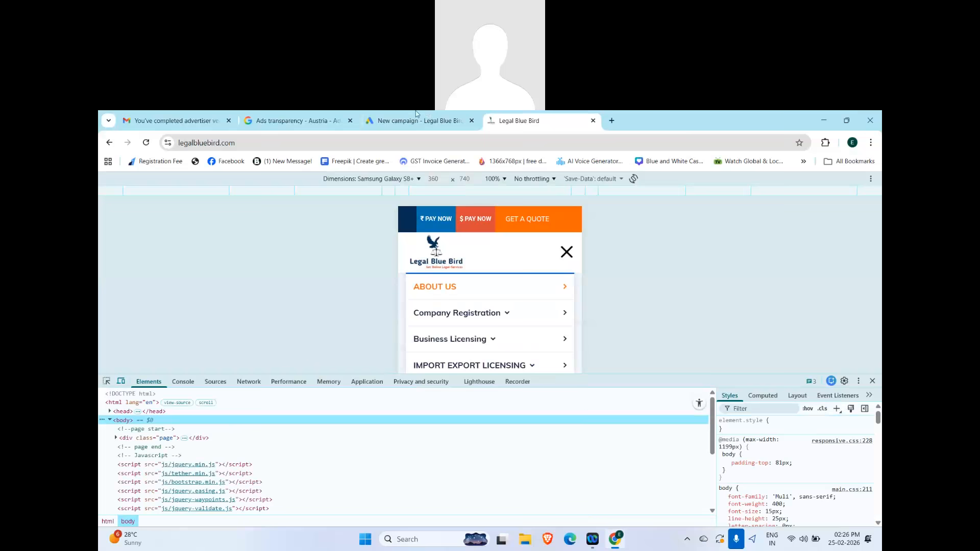
left_click(121, 381)
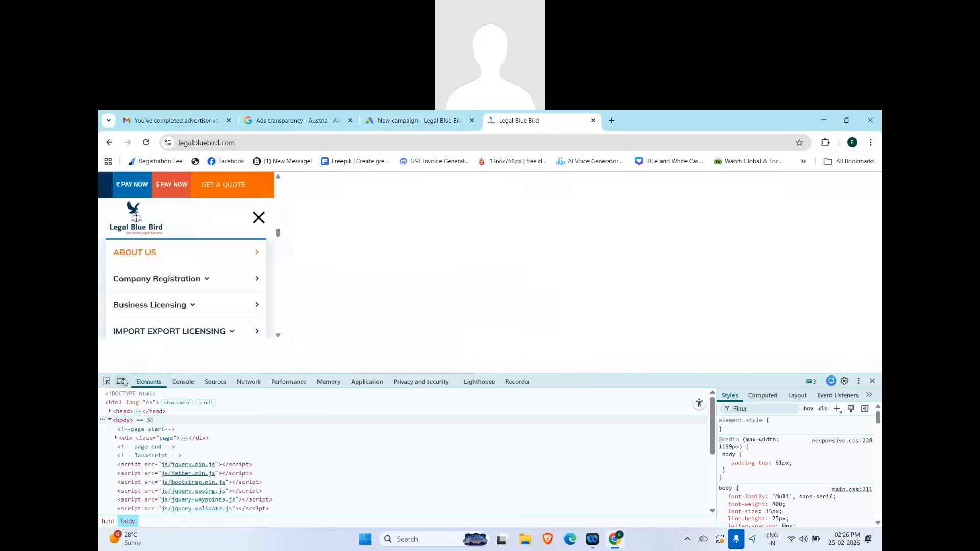
left_click(121, 382)
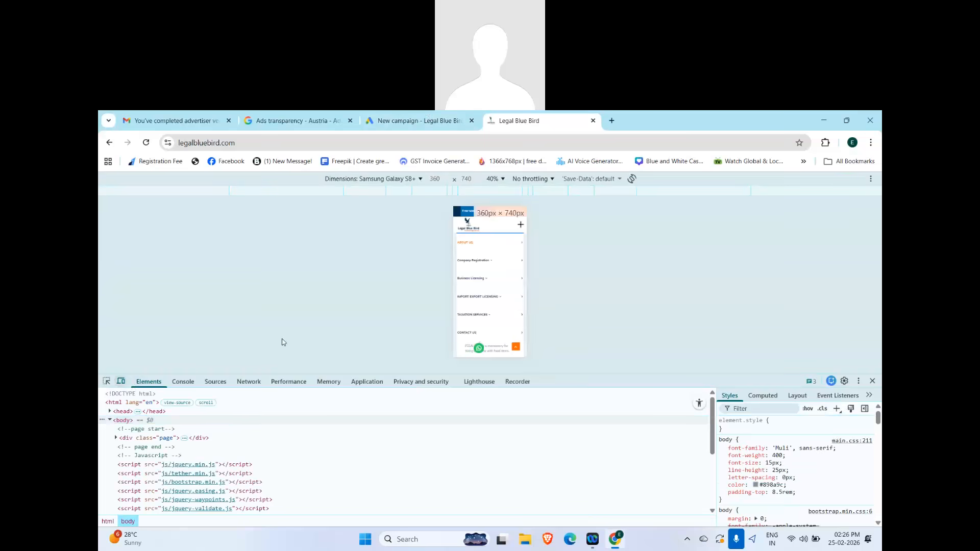
left_click(121, 381)
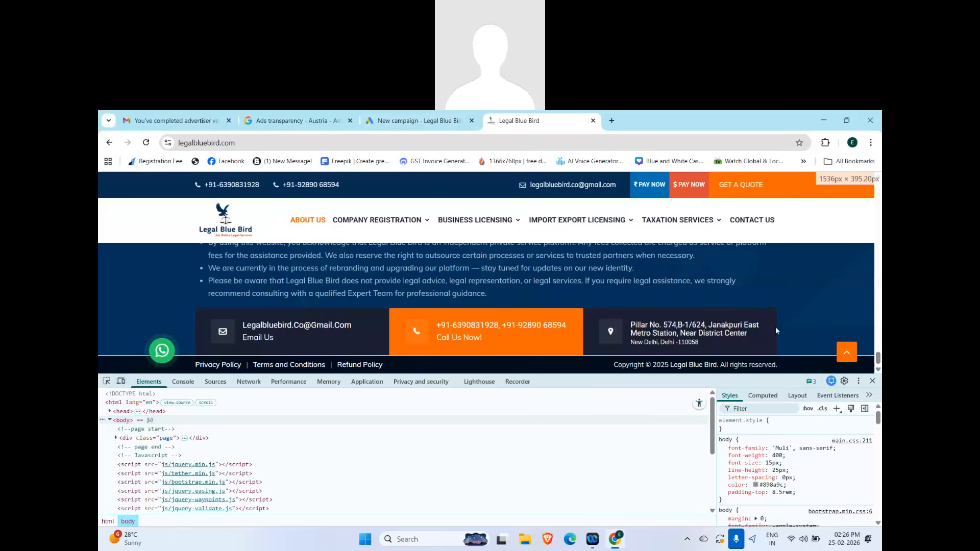
left_click(873, 381)
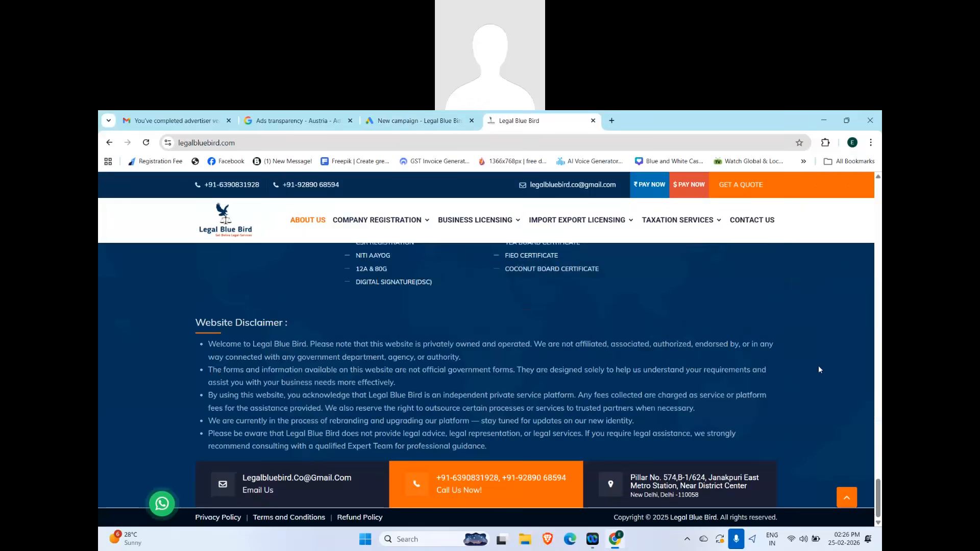
Step: Preview the site on Samsung Galaxy S8+ at 100% zoom and on iPhone SE, and exit the developer tools
key("ctrl+shift+i")
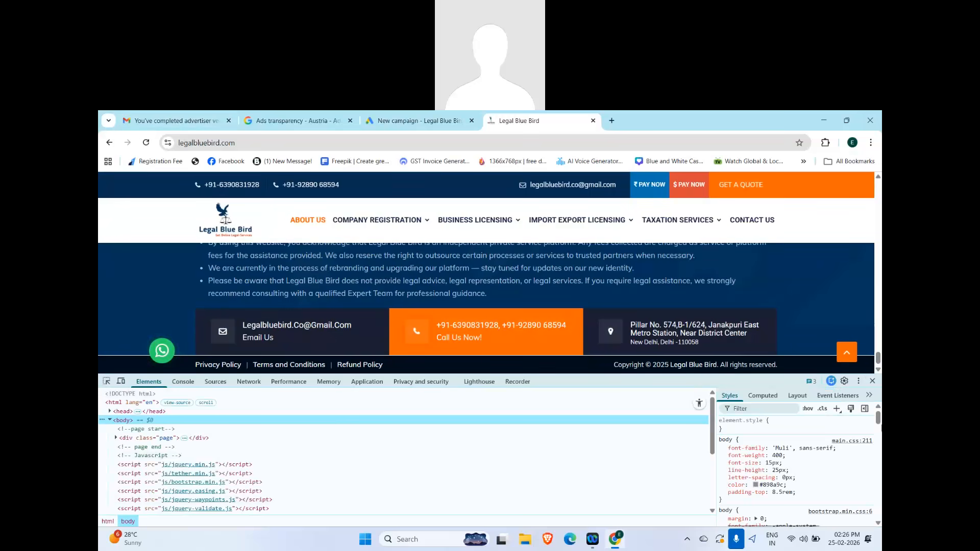
left_click(121, 382)
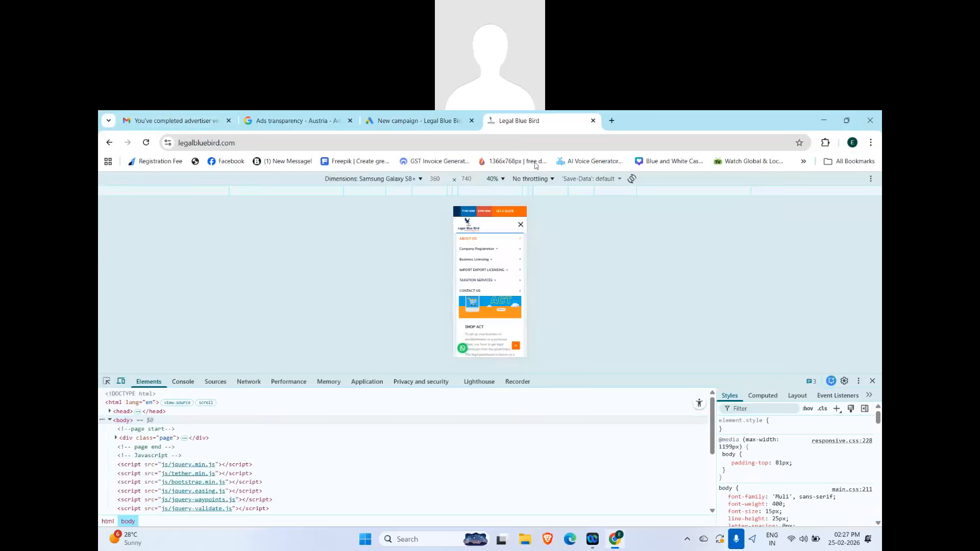
left_click(504, 179)
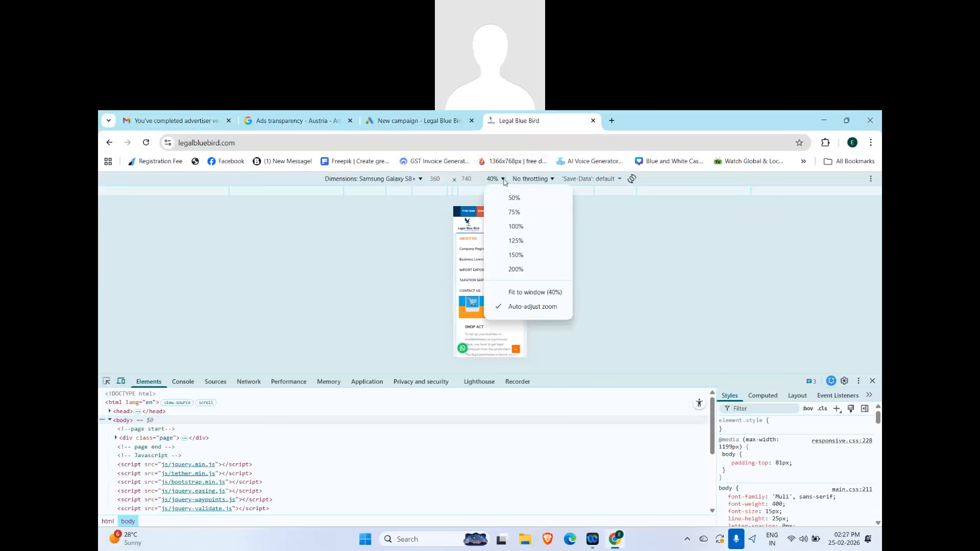
left_click(511, 222)
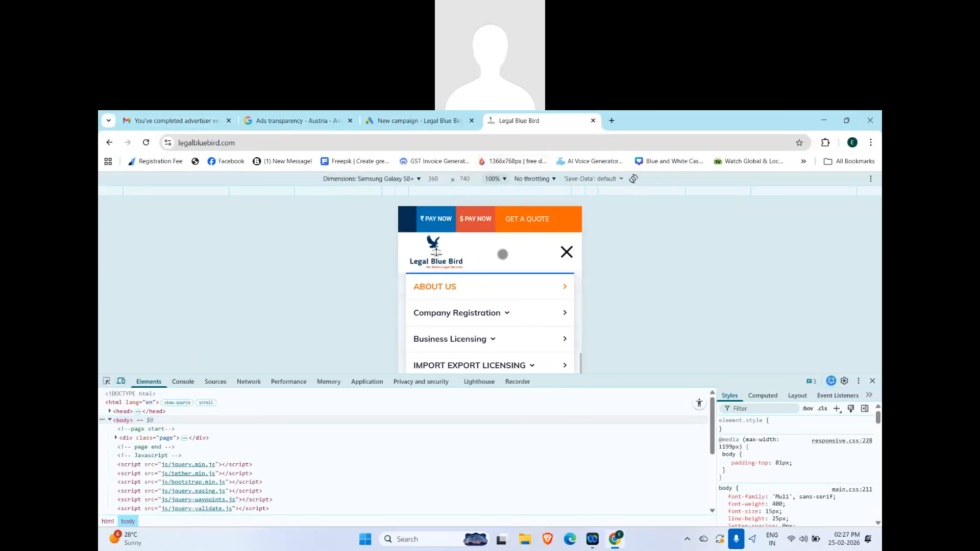
left_click(392, 180)
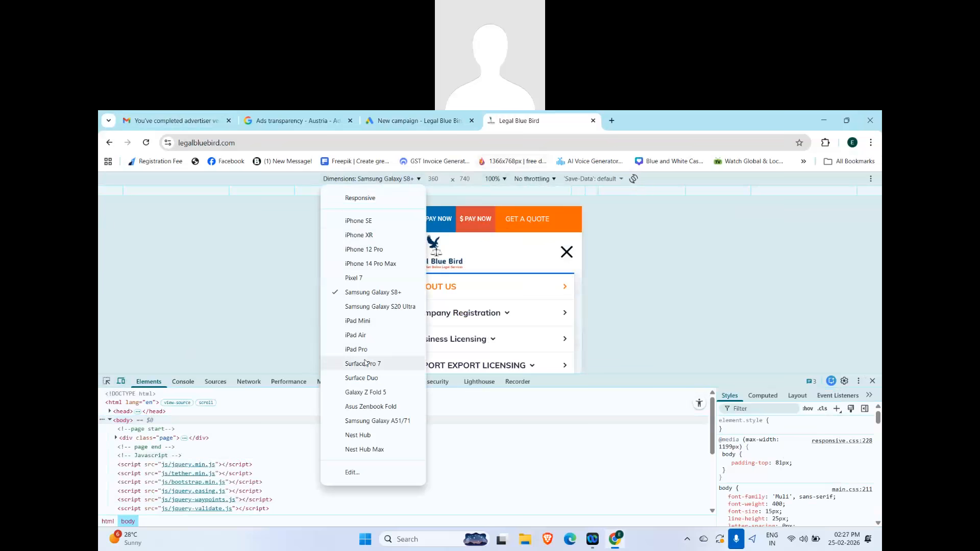
left_click(383, 224)
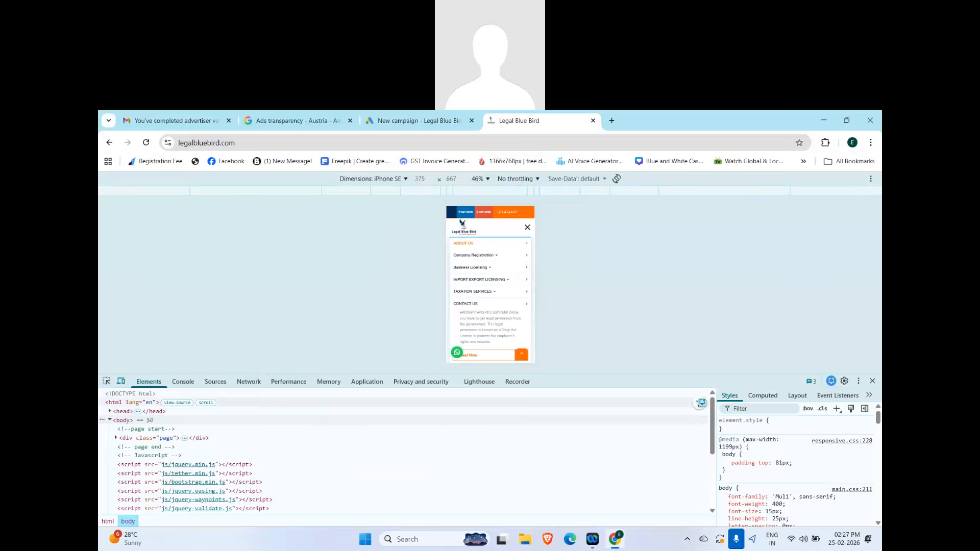
left_click(399, 474)
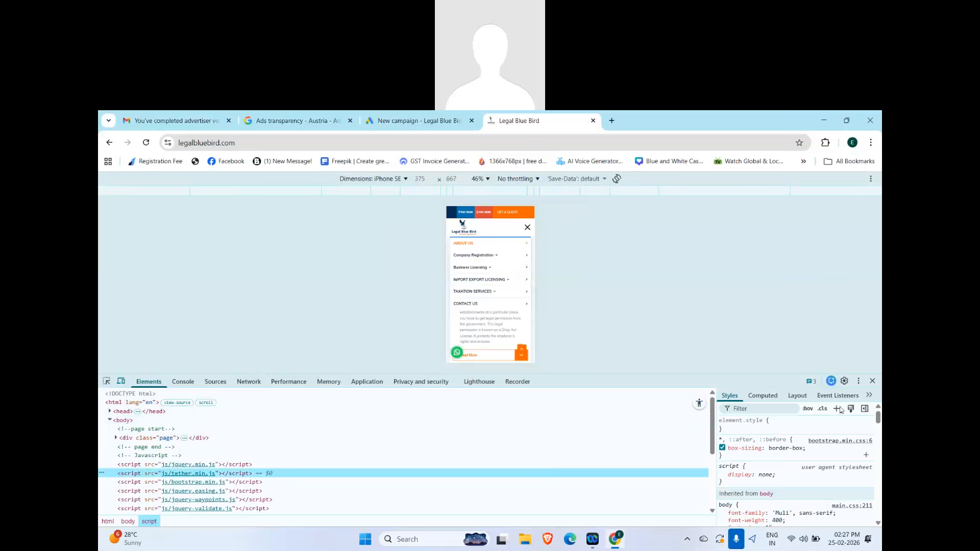
left_click(873, 381)
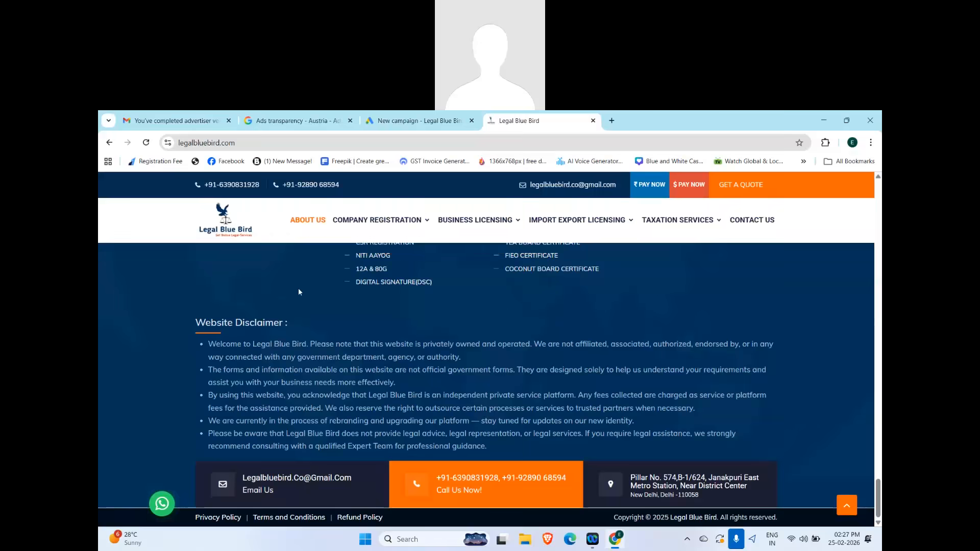
Step: Load legalbluebird.com afresh from the new tab page and copy the site's full address
scroll(297, 286, "up", 4)
key("ctrl+l")
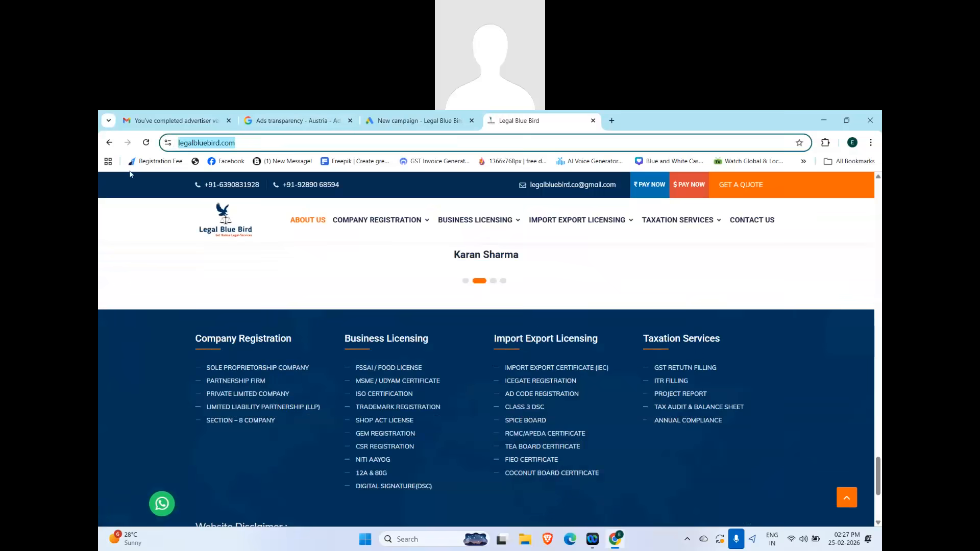
key("BackSpace")
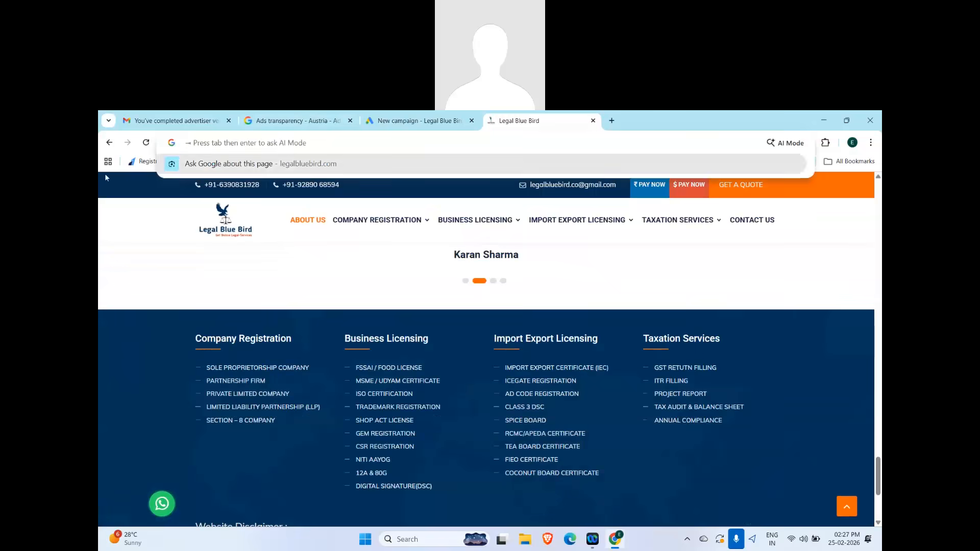
left_click(109, 143)
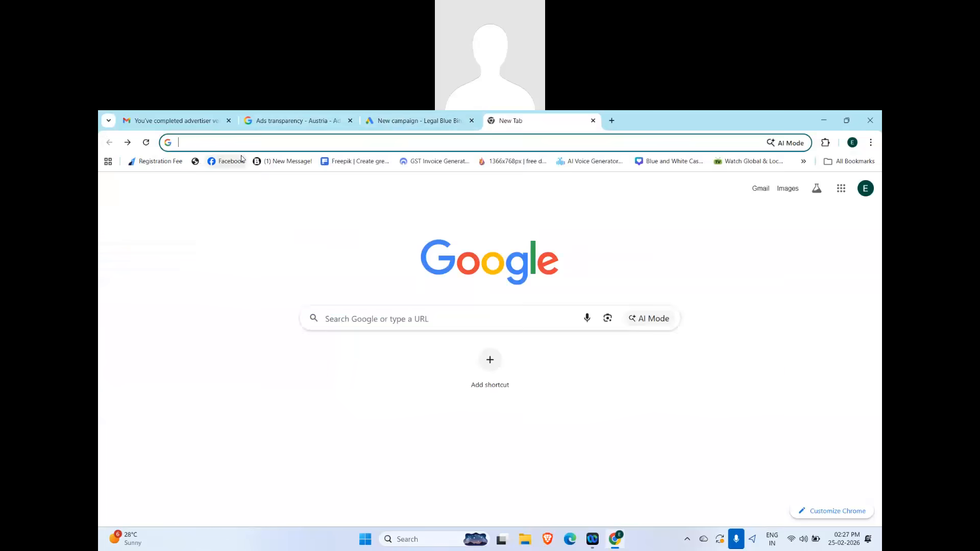
type("legalbluebird.com")
key("Return")
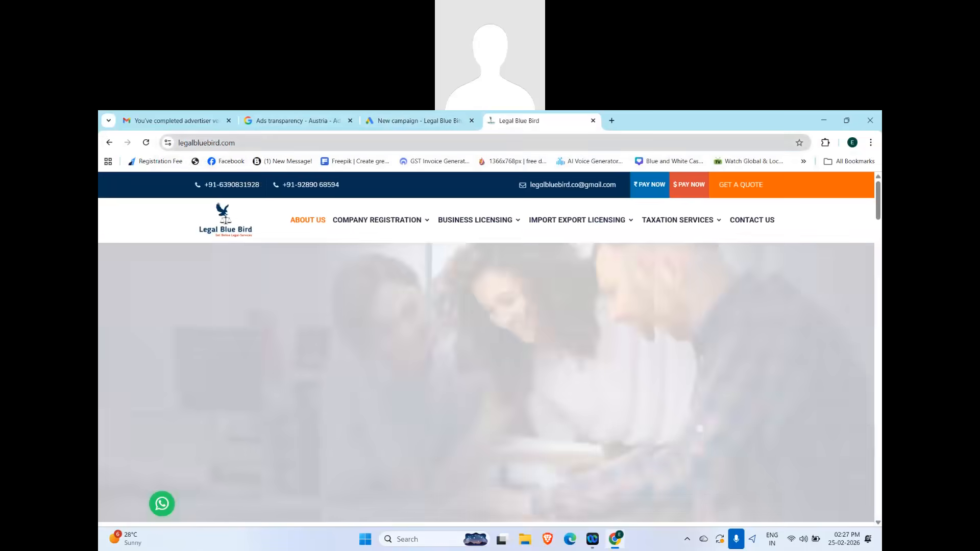
left_click(253, 142)
key("ctrl+c")
left_click(406, 119)
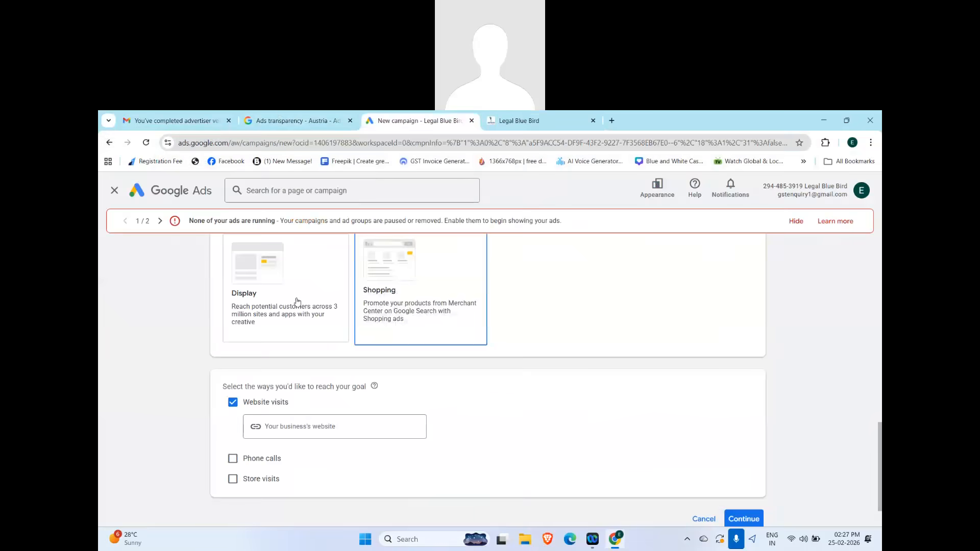
left_click(283, 423)
key("ctrl+v")
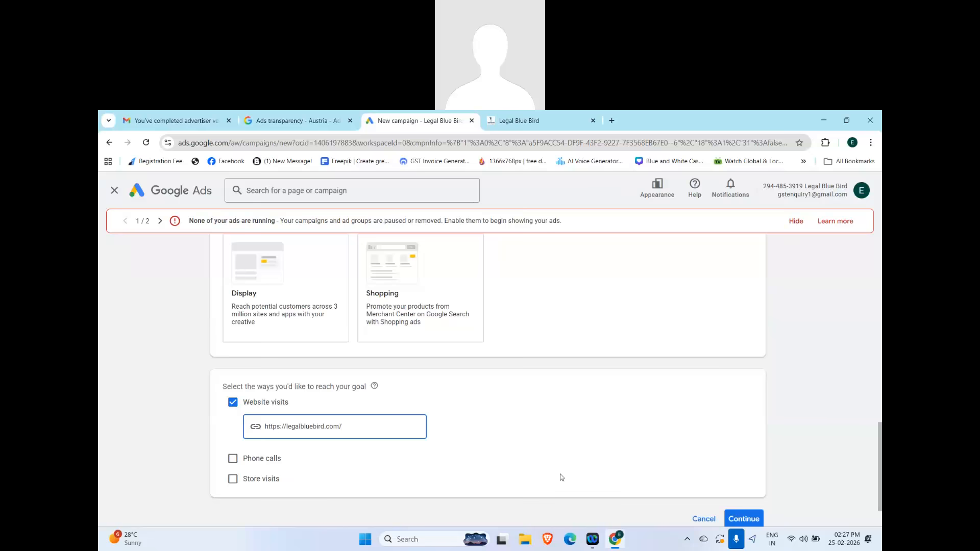
scroll(587, 467, "down", 1)
left_click(745, 466)
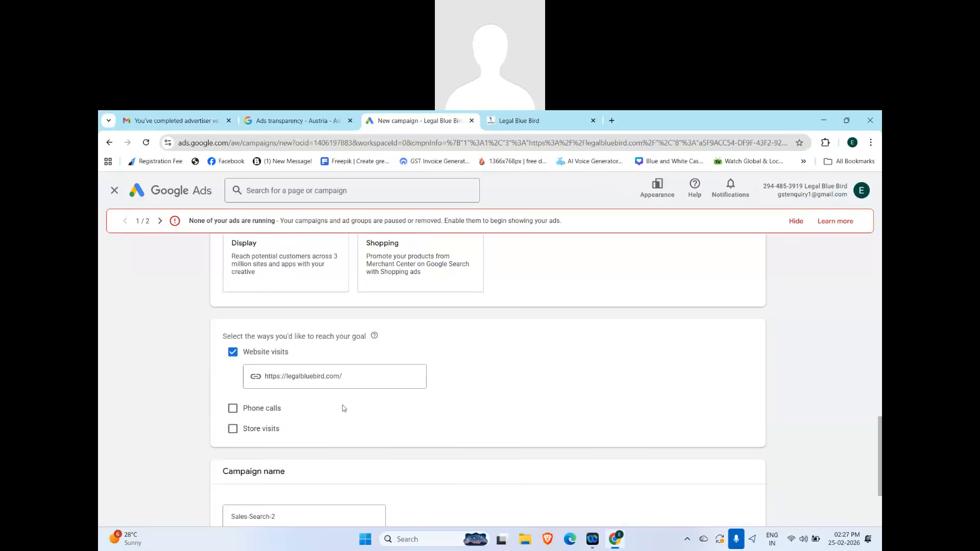
Step: Rename the new Search campaign as "web url" and continue to the bidding settings
scroll(317, 415, "down", 2)
left_click(299, 414)
key("ctrl+a")
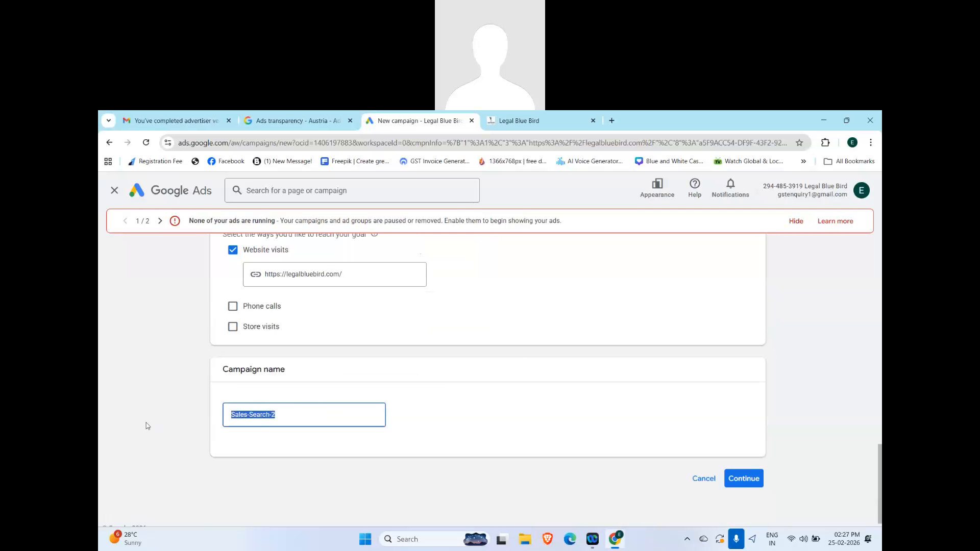
type("web url")
left_click(739, 478)
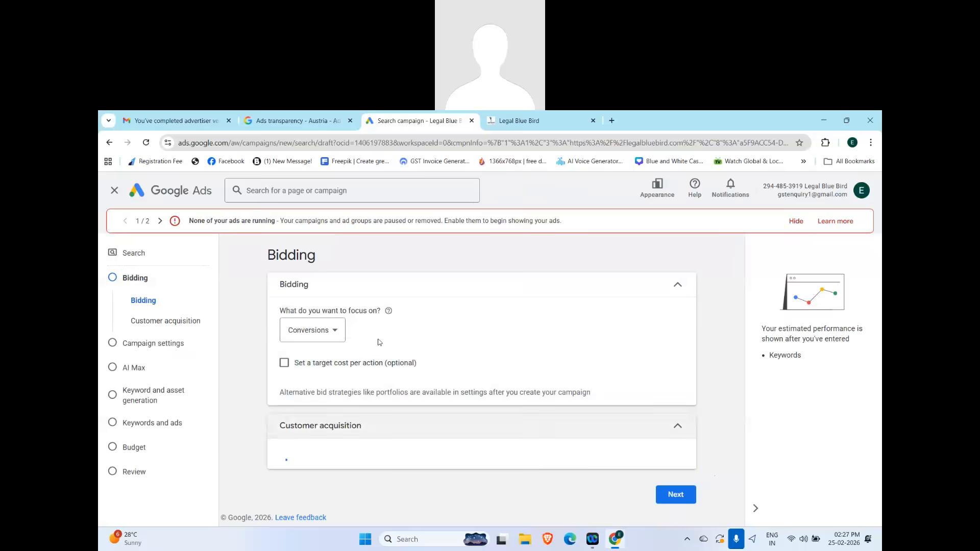
Step: Focus the campaign's bidding on Clicks with a maximum CPC bid limit of ₹1.00 and proceed to the campaign settings
left_click(337, 333)
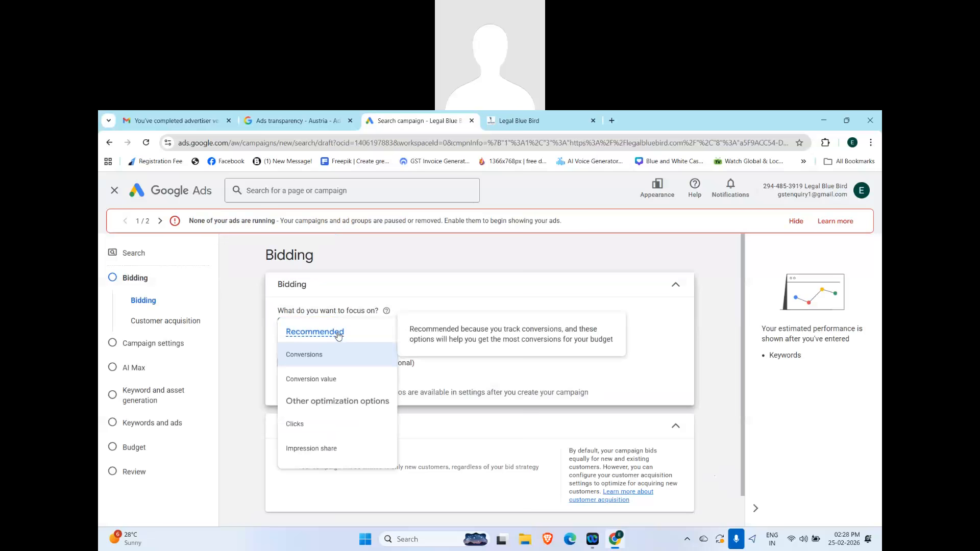
left_click(305, 424)
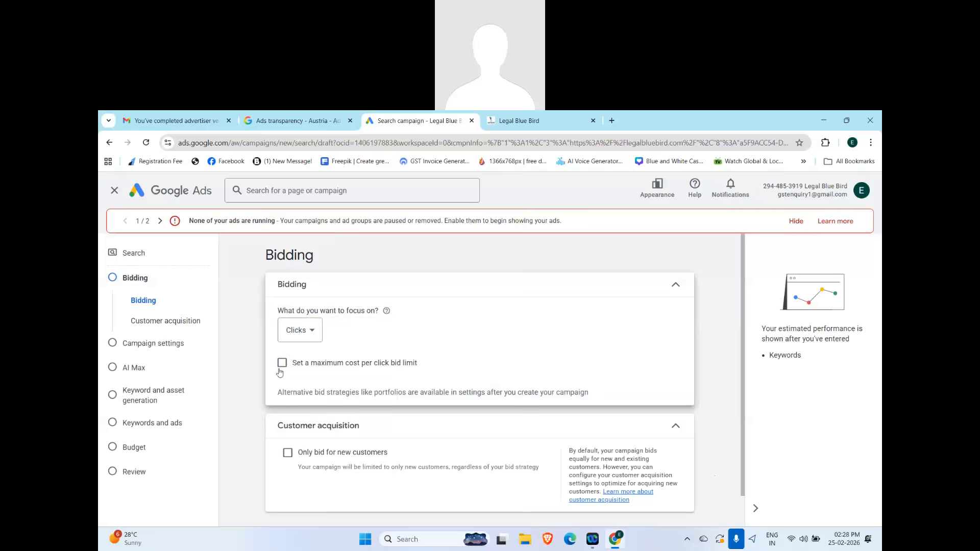
left_click(282, 363)
left_click(301, 401)
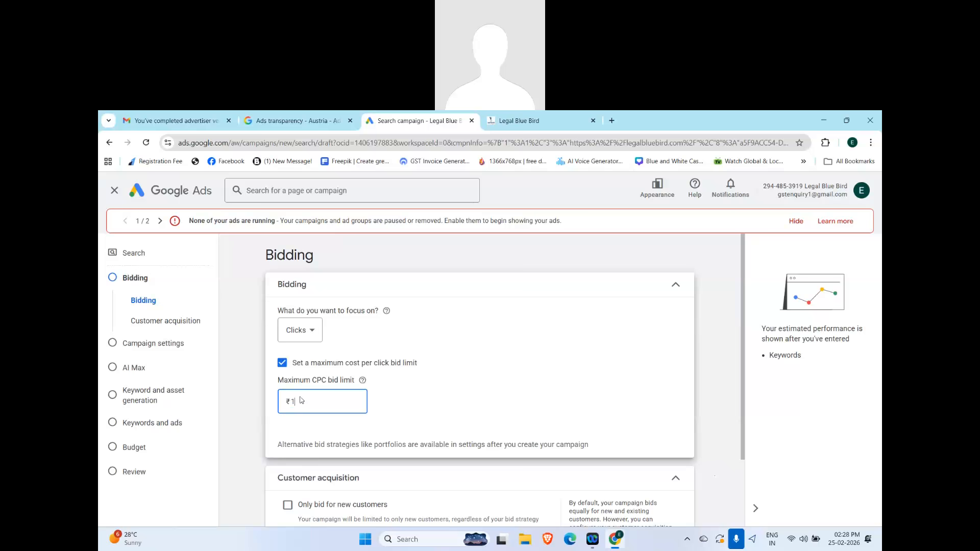
left_click(399, 393)
scroll(400, 406, "down", 3)
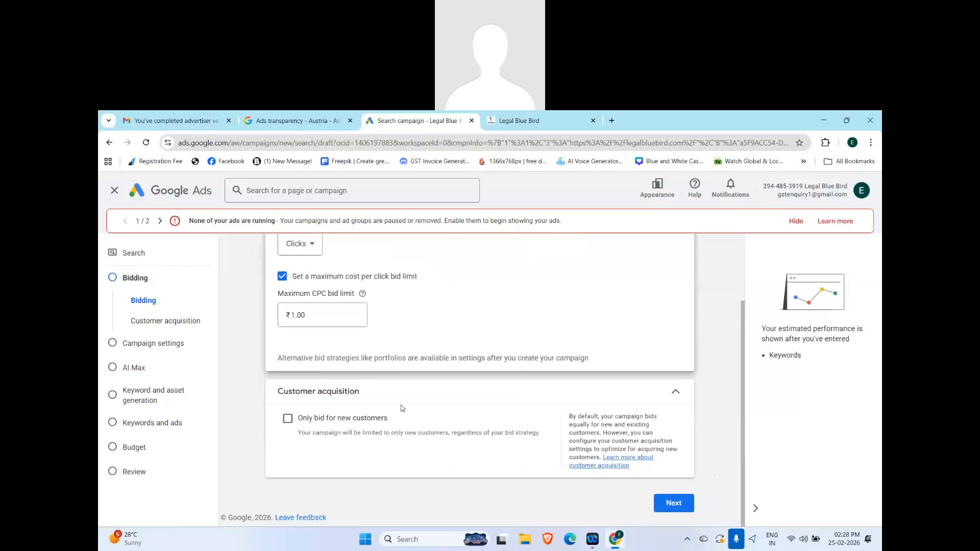
left_click(673, 503)
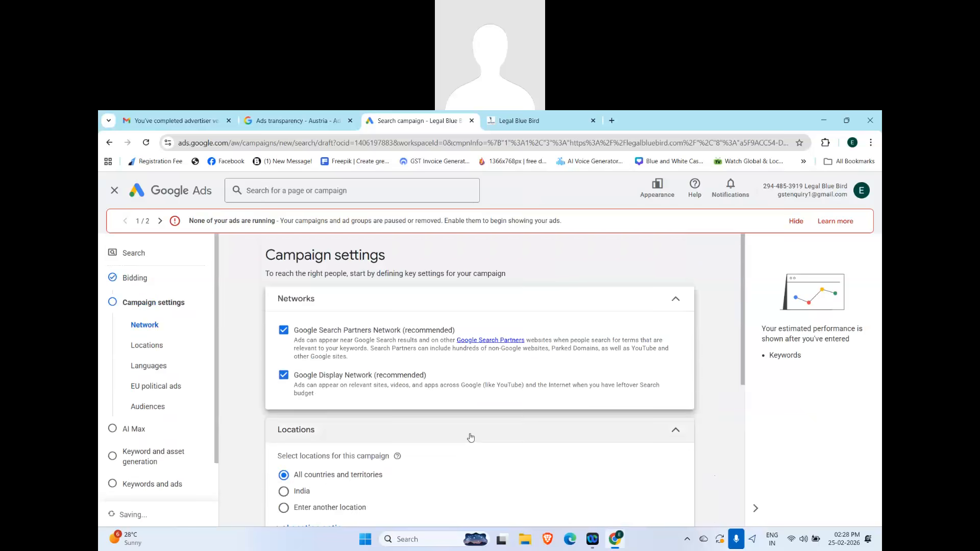
Step: Exclude the Google Display Network and the Google Search Partners Network from the campaign
scroll(471, 438, "down", 1)
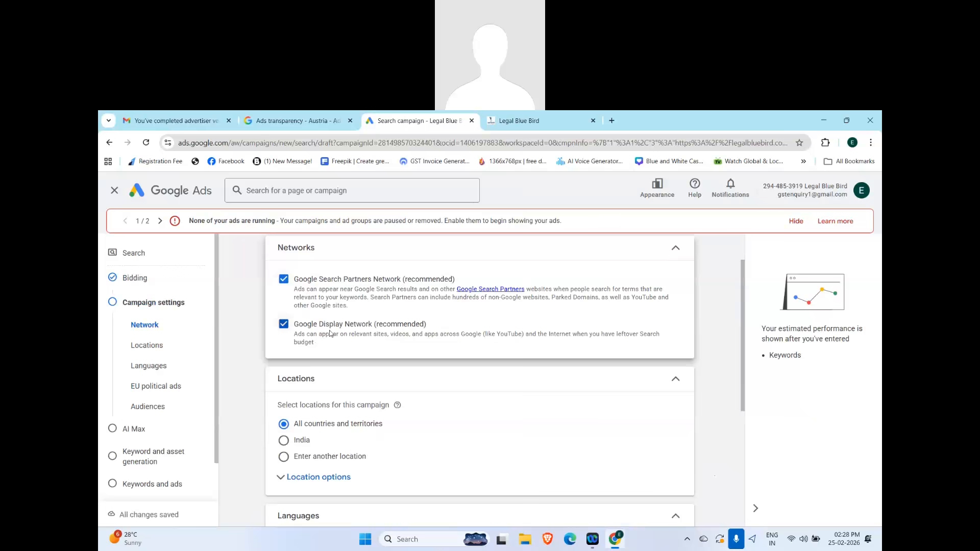
left_click(285, 325)
left_click(284, 279)
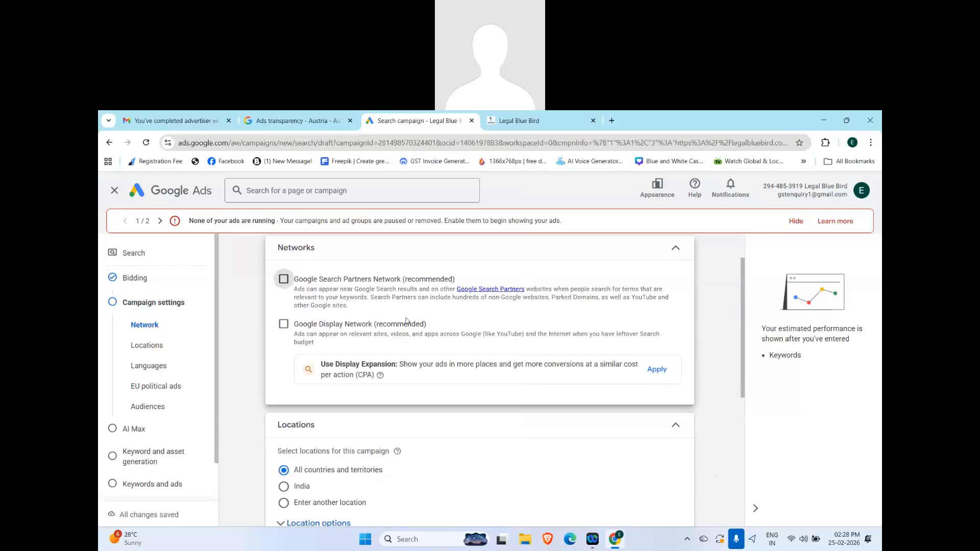
scroll(407, 321, "up", 1)
scroll(363, 419, "down", 3)
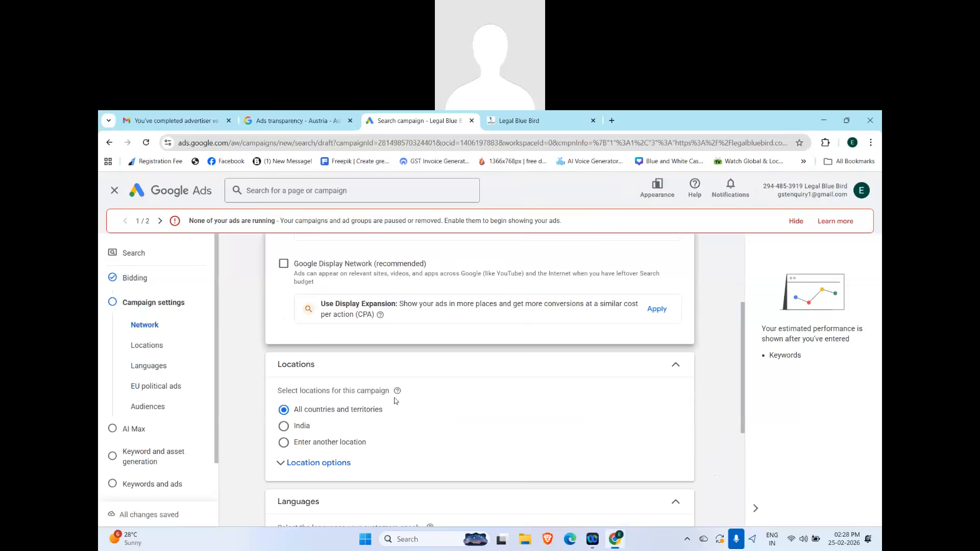
scroll(397, 401, "up", 3)
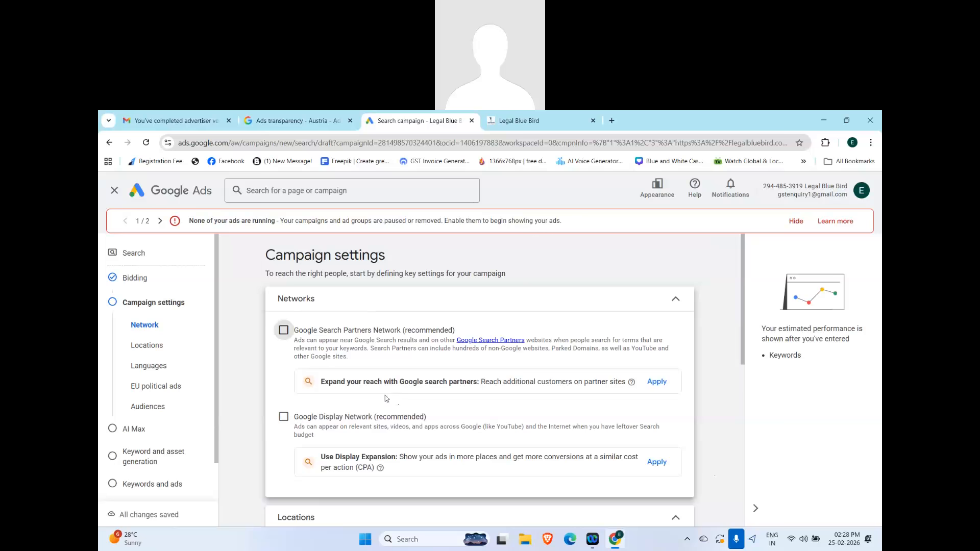
Step: Set the campaign's location targeting to Enter another location and open the advanced location search, ready for entering a place
scroll(385, 396, "down", 2)
scroll(386, 399, "down", 2)
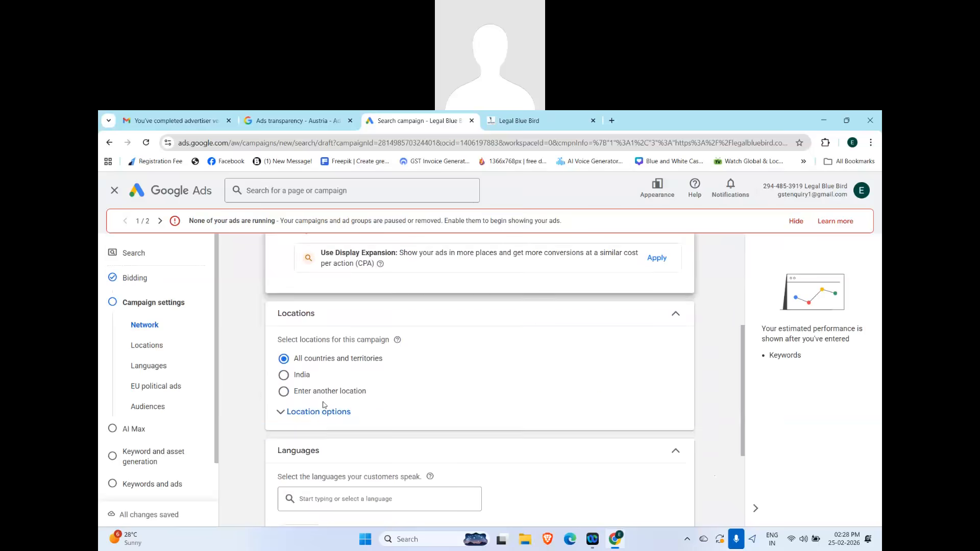
left_click(283, 376)
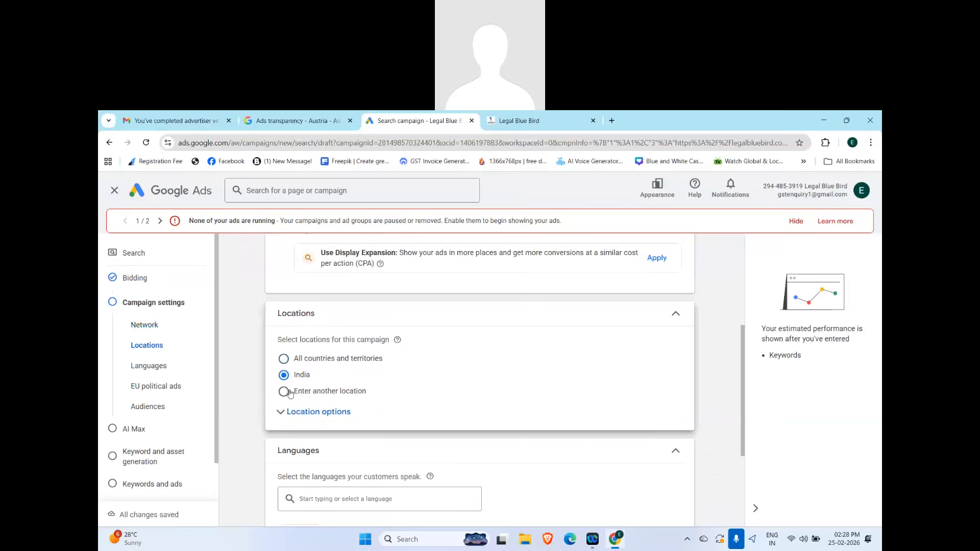
left_click(289, 392)
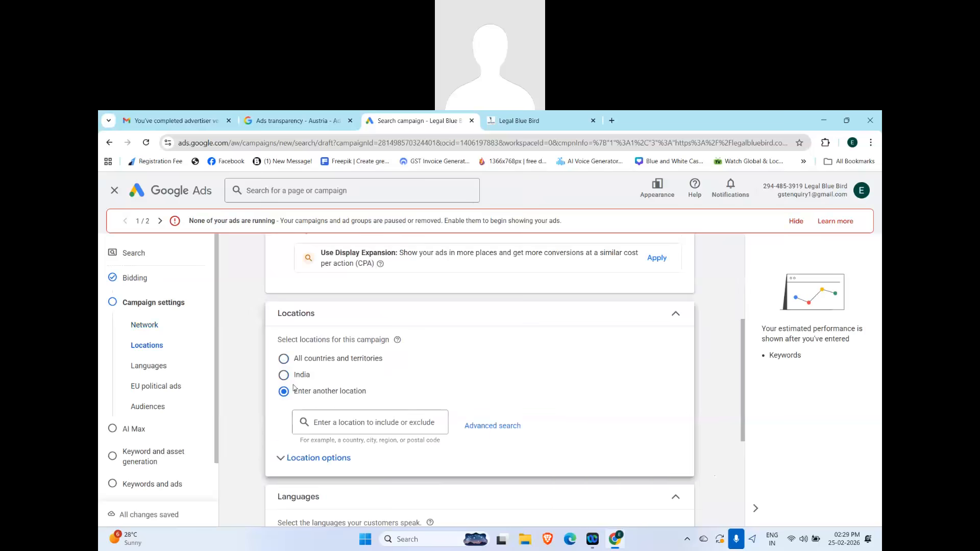
left_click(486, 428)
left_click(320, 274)
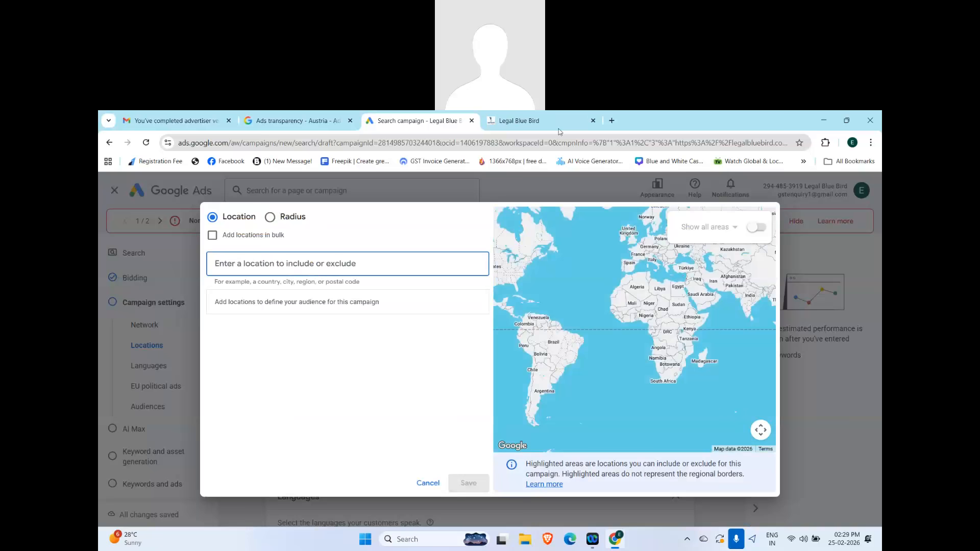
Step: Load chatgpt.com in a new browser tab
left_click(612, 120)
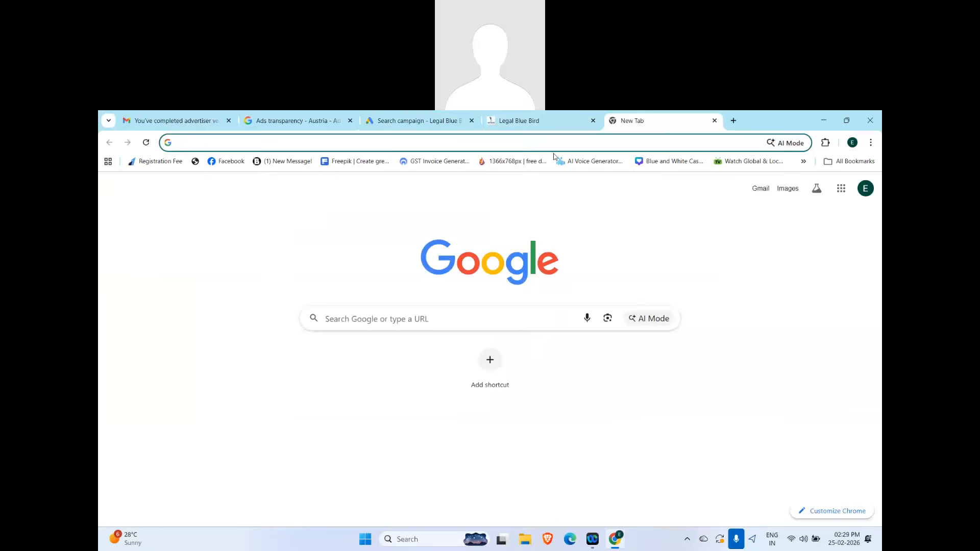
left_click(361, 319)
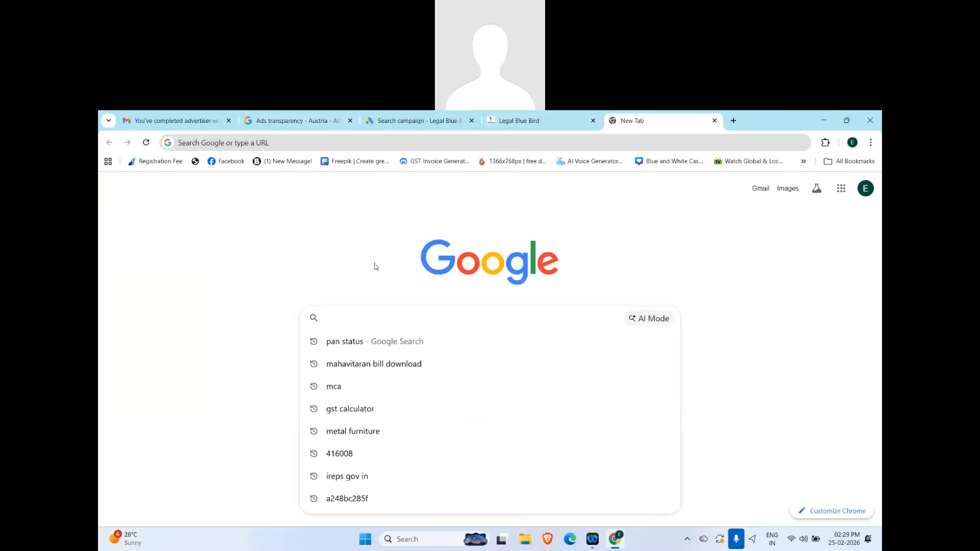
left_click(285, 141)
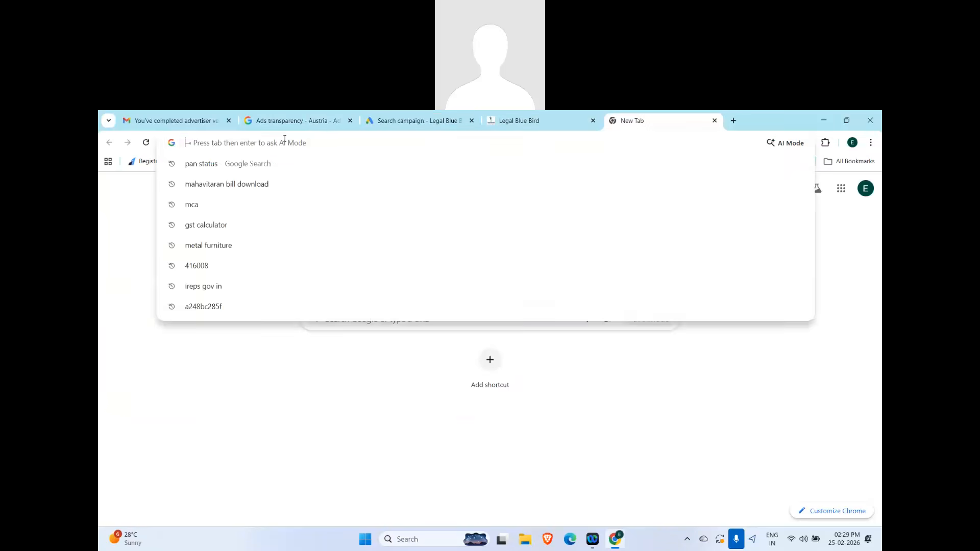
type("chatgpt.com")
key("Return")
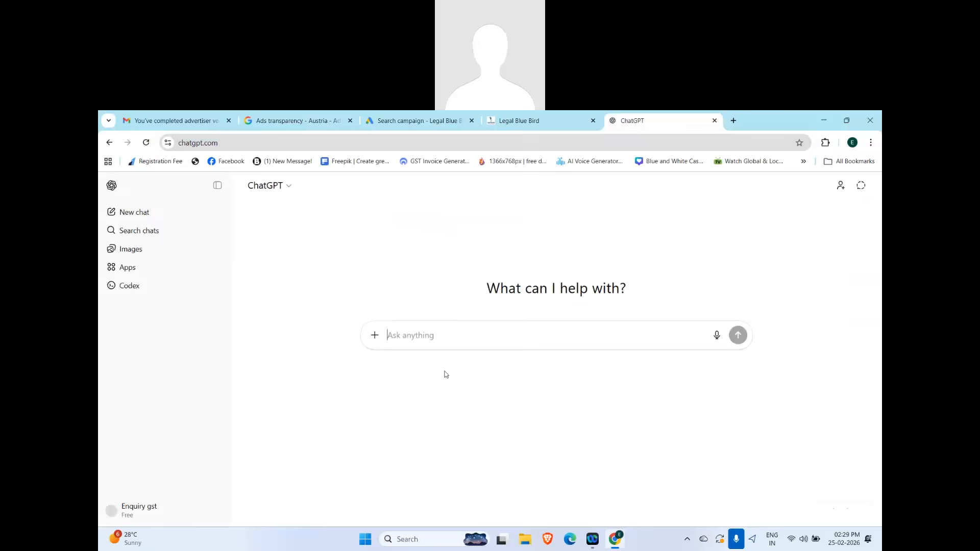
Step: Search the computer for an installed sublime application
left_click(401, 539)
type("subli")
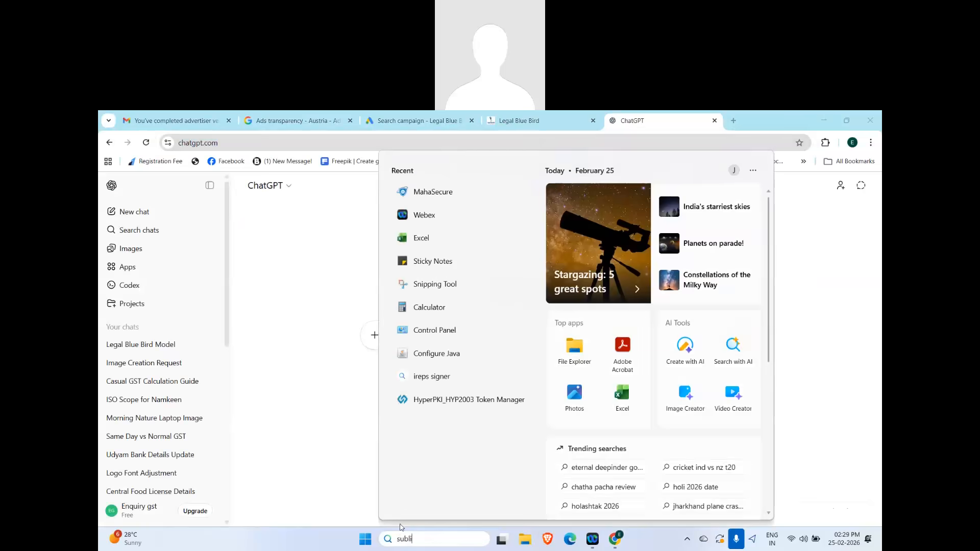
type("me")
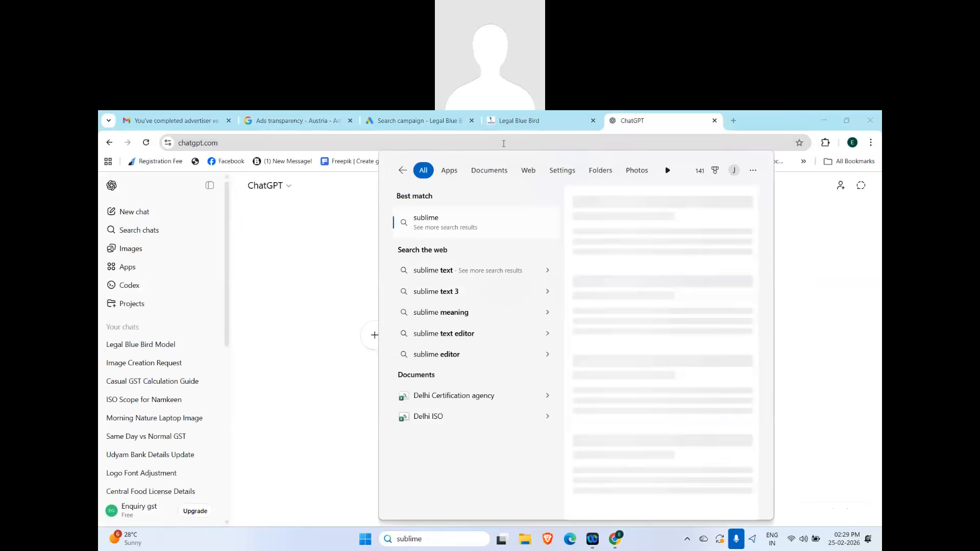
Step: Search the web for sublime, open the official Sublime Text site and download the Windows x64 installer
left_click(503, 144)
type("s")
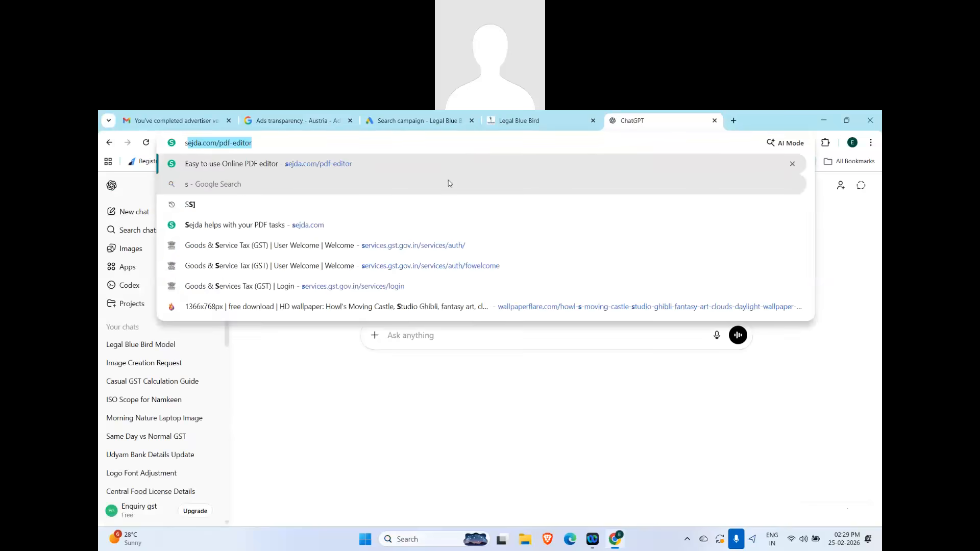
key("BackSpace")
key("BackSpace")
type("sublim")
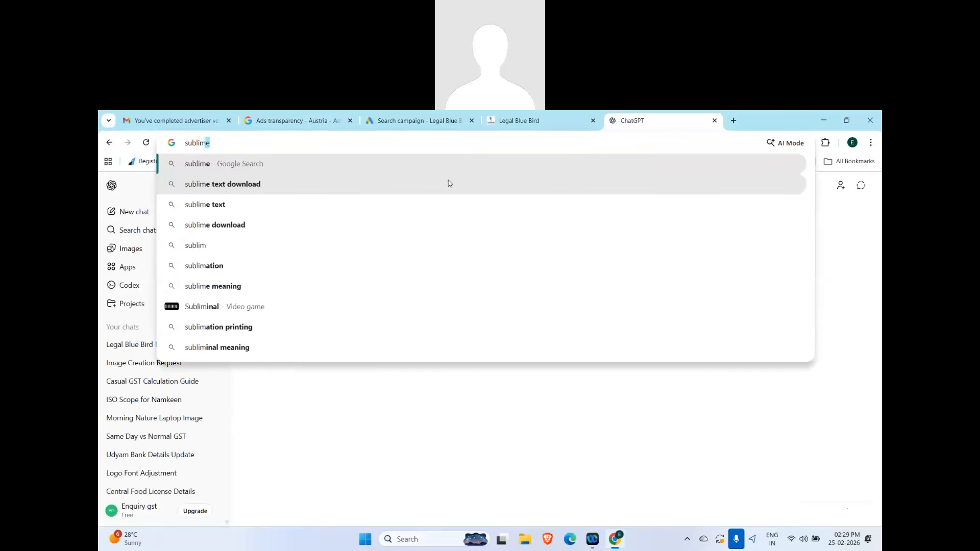
key("Return")
left_click(319, 287)
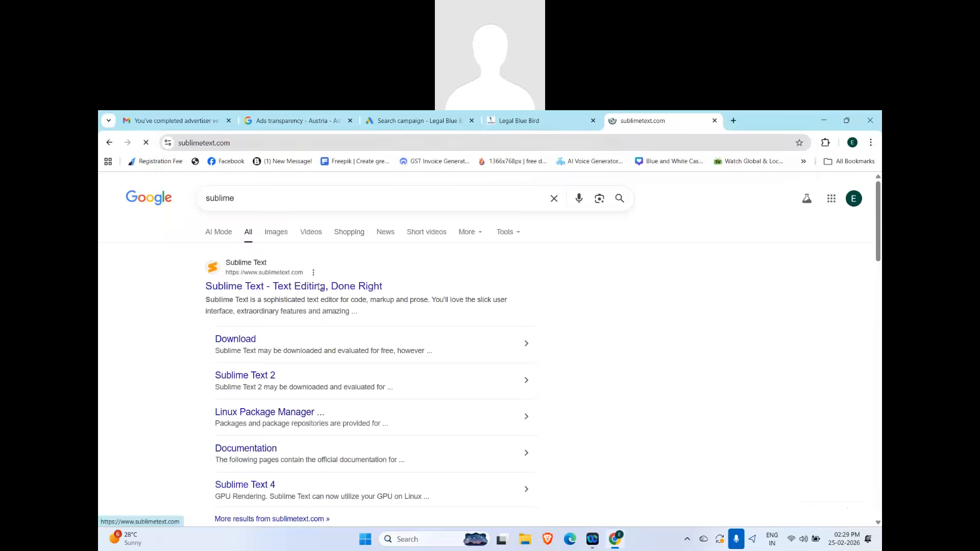
left_click(379, 278)
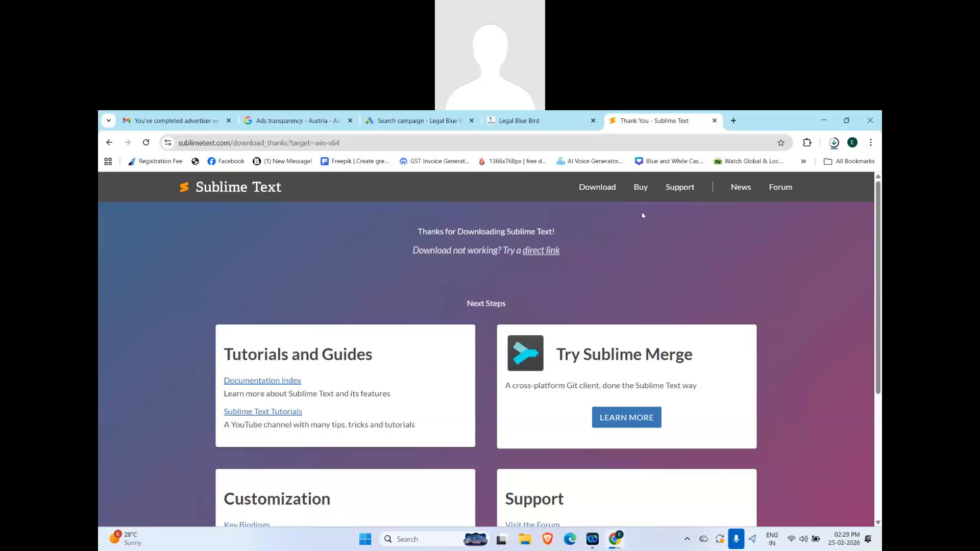
Step: Minimize the browser, create a new text document on the desktop and open it
left_click(824, 121)
right_click(383, 227)
mouse_move(447, 291)
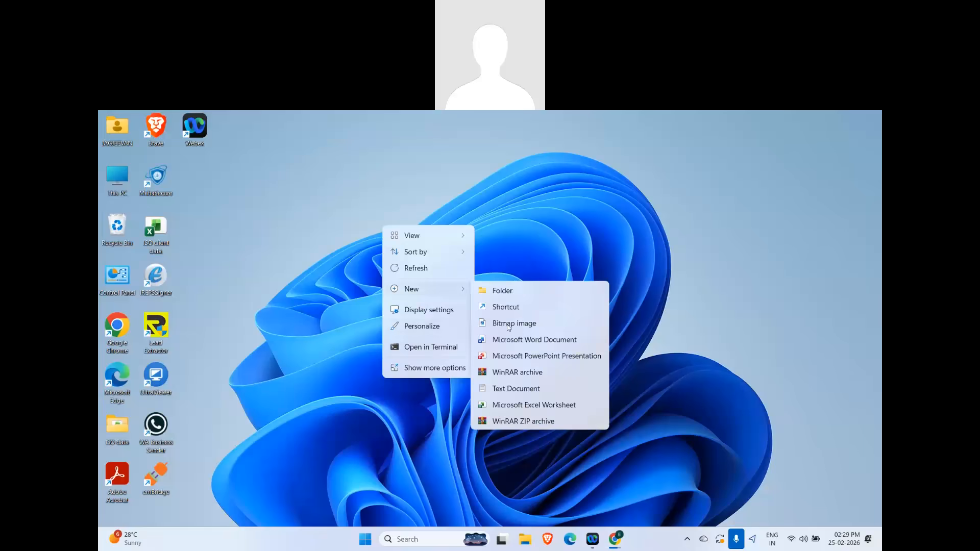
left_click(510, 389)
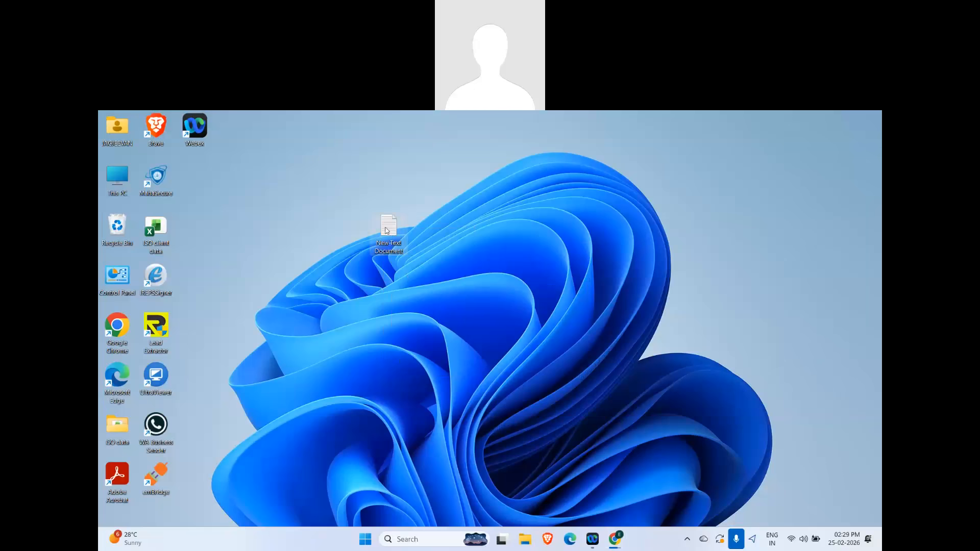
double_click(388, 227)
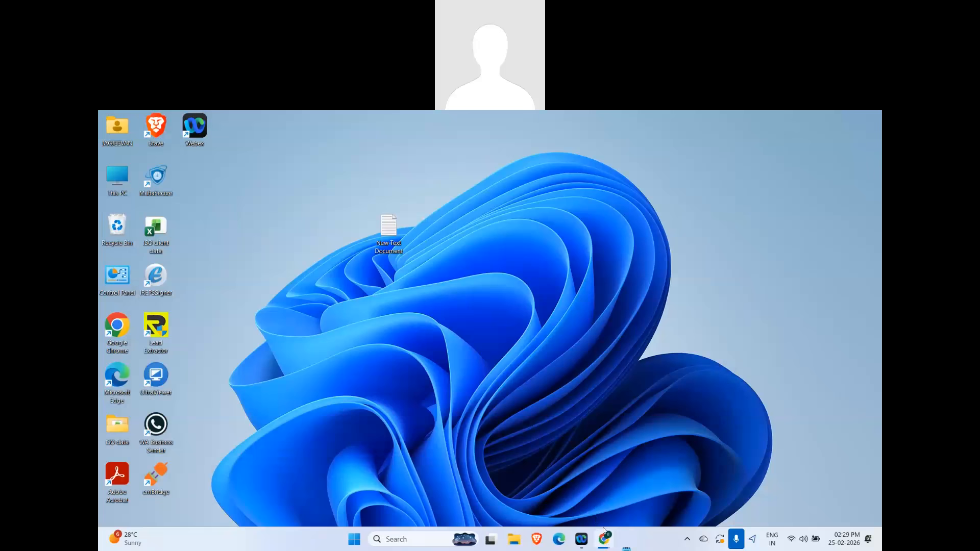
Step: Run the downloaded sublime_text_build_4200_x64_setup.exe and install Sublime Text into C:\Program Files\Sublime Text
left_click(604, 534)
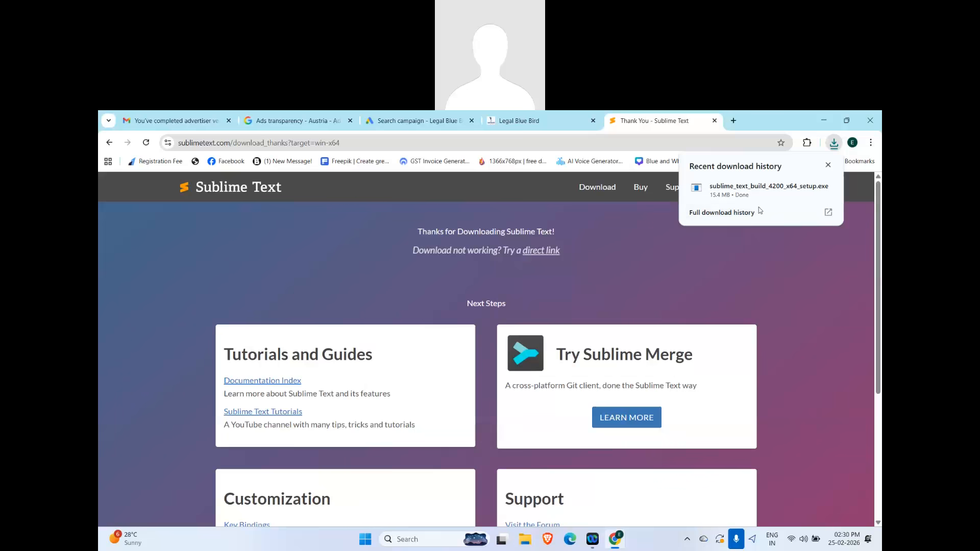
left_click(807, 189)
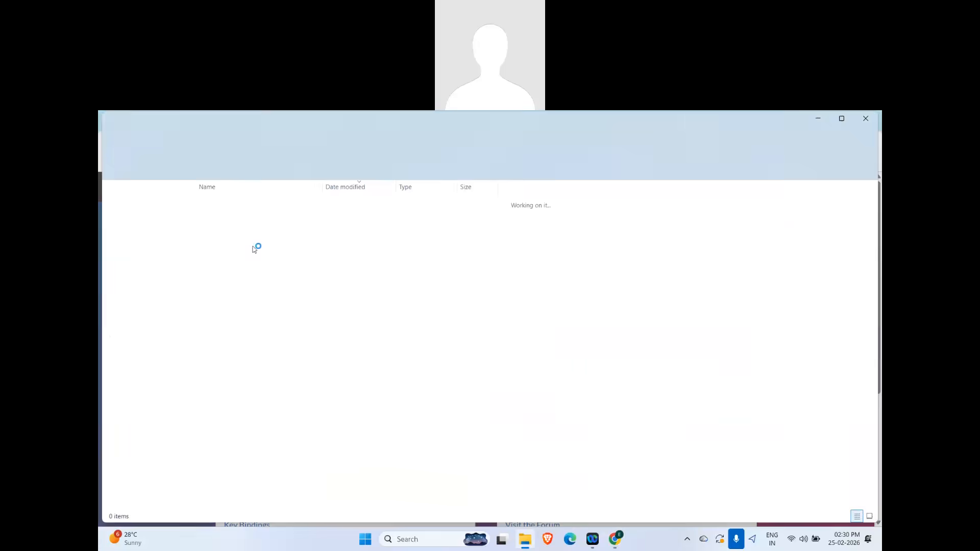
double_click(222, 212)
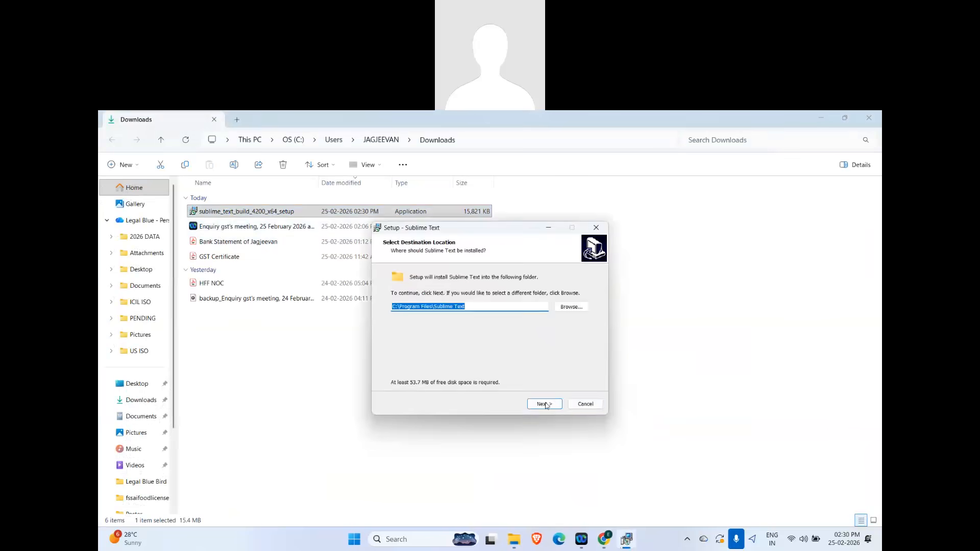
left_click(544, 404)
left_click(544, 404)
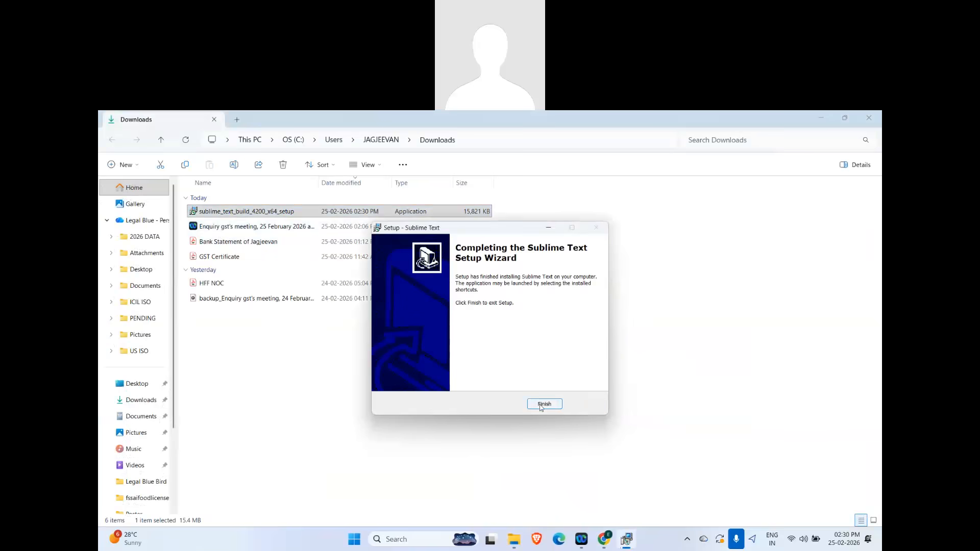
key("Return")
Step: Find and launch the installed Sublime Text app and maximize its window
left_click(416, 539)
type("sub")
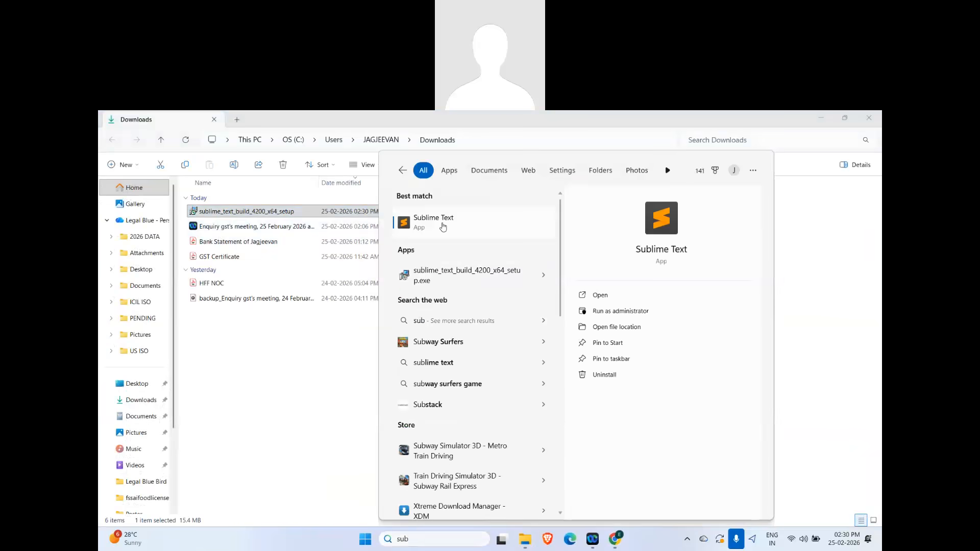
left_click(405, 218)
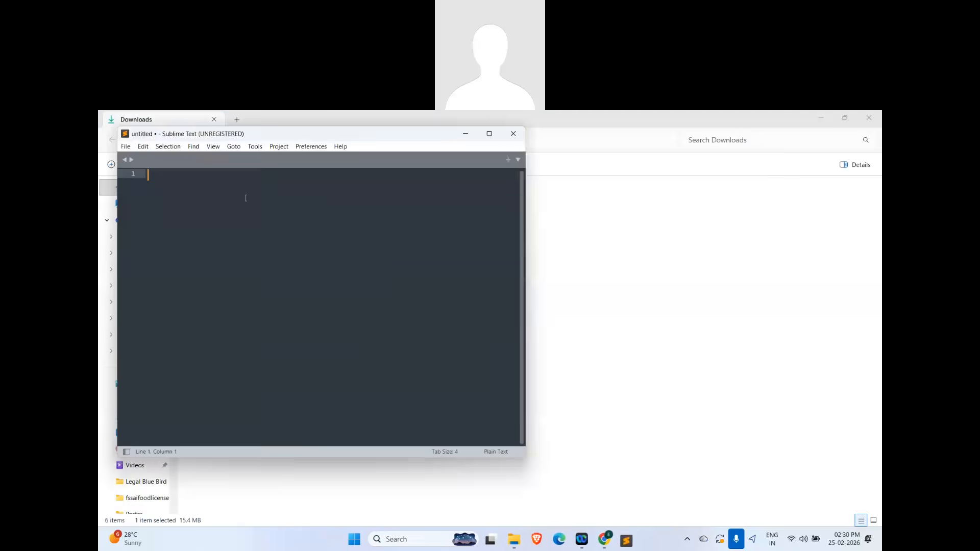
left_click(489, 134)
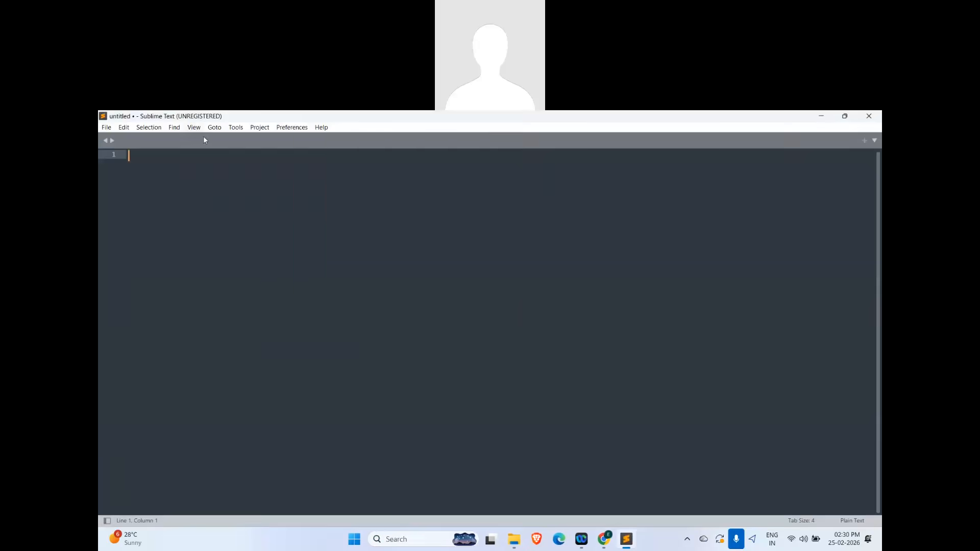
Step: Show the side bar with the open files list in the editor
left_click(194, 127)
mouse_move(332, 144)
left_click(385, 157)
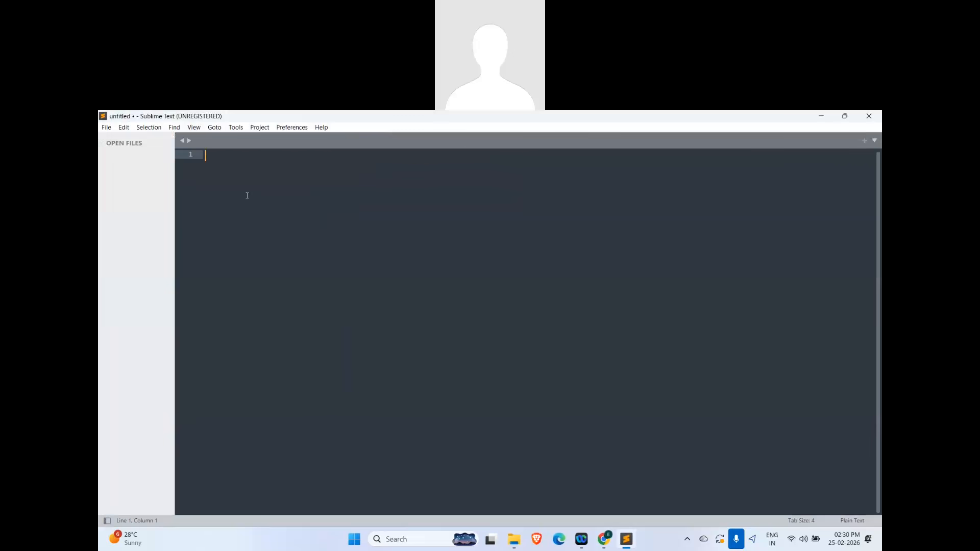
Step: Save the untitled file to the OneDrive Desktop folder under the name search ads
key("ctrl+s")
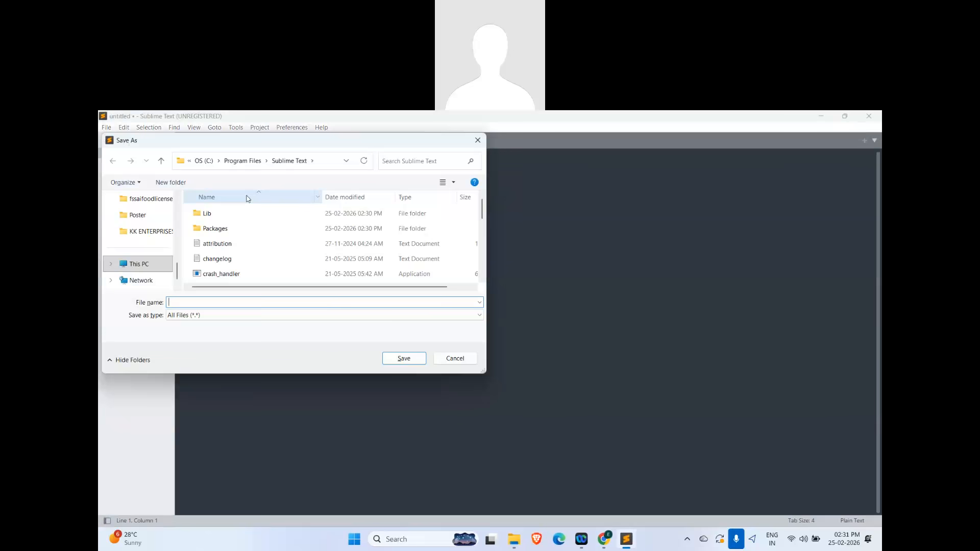
type("search ads")
scroll(180, 194, "up", 3)
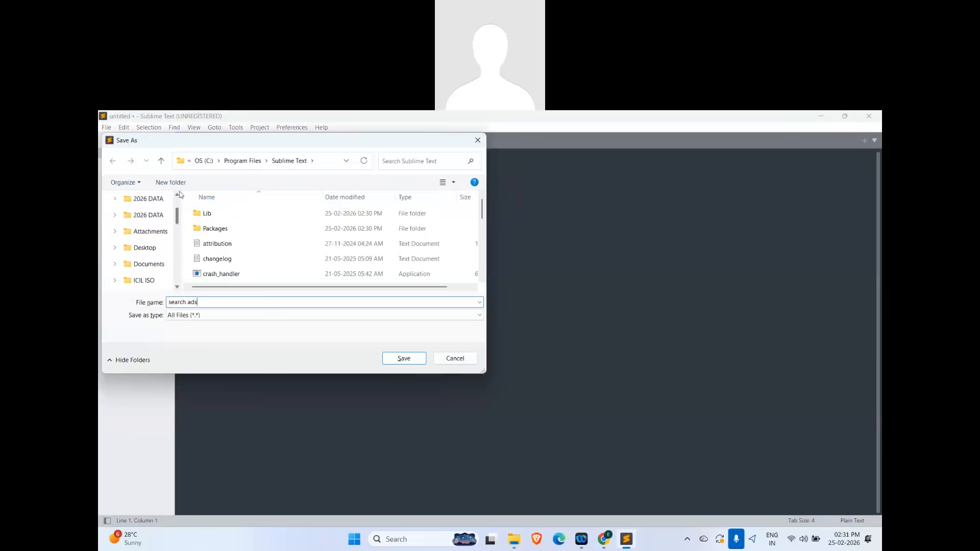
scroll(148, 245, "up", 2)
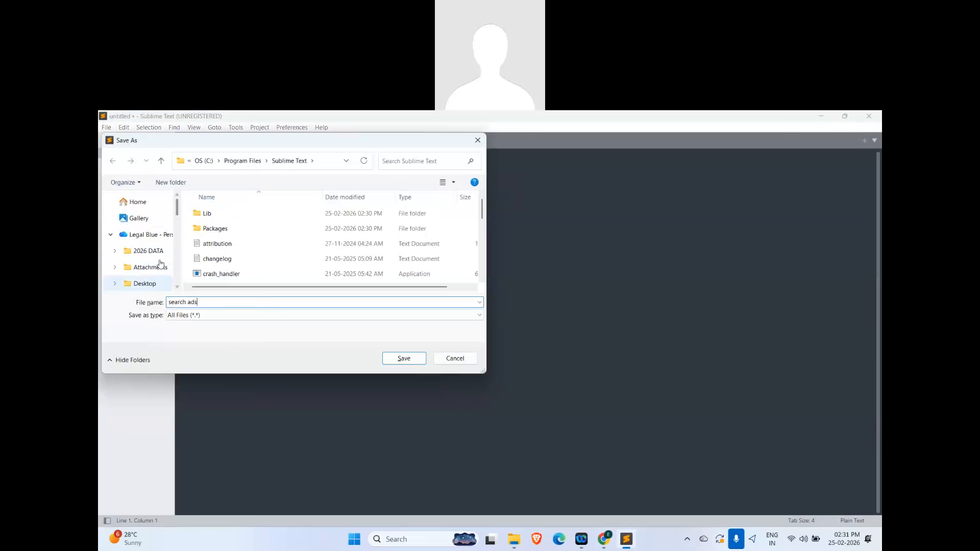
left_click(144, 283)
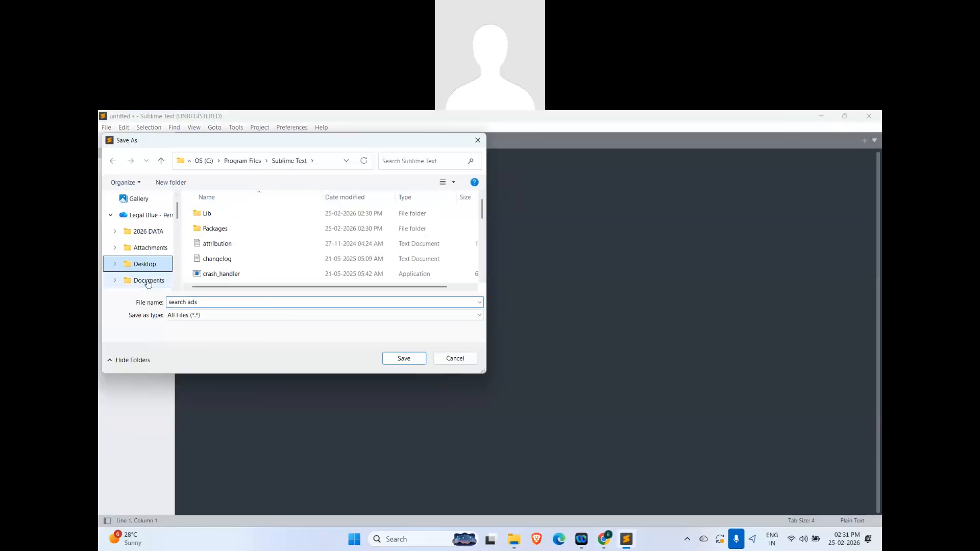
left_click(391, 359)
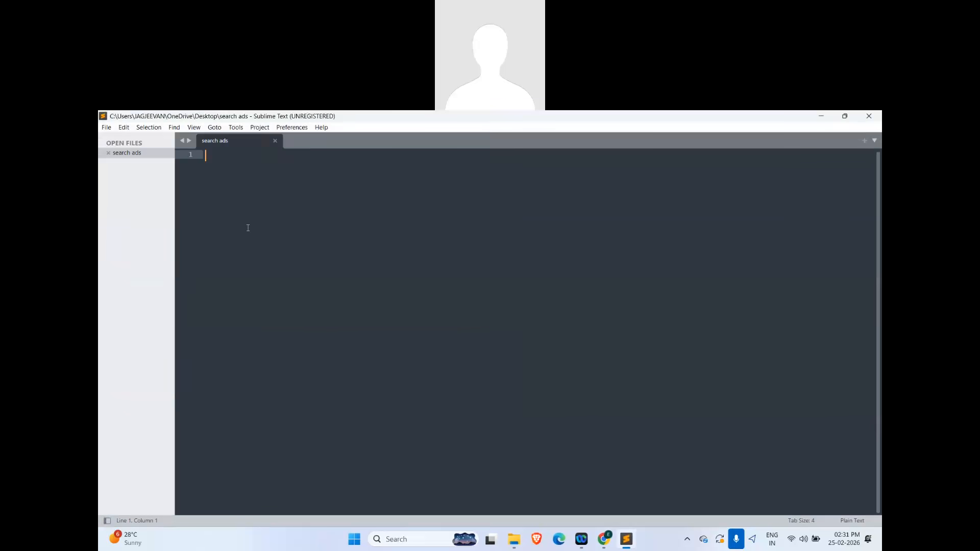
Step: Enlarge the editor's text size and write the first note line, 1 TERAGE AUDIANCE
type("1 tera")
key("BackSpace")
key("BackSpace")
key("BackSpace")
key("BackSpace")
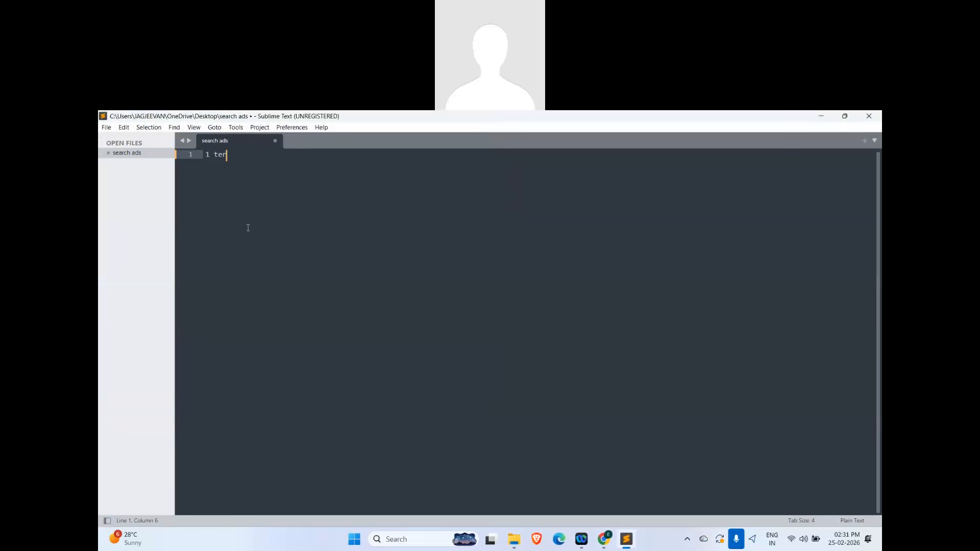
scroll(248, 228, "up", 7)
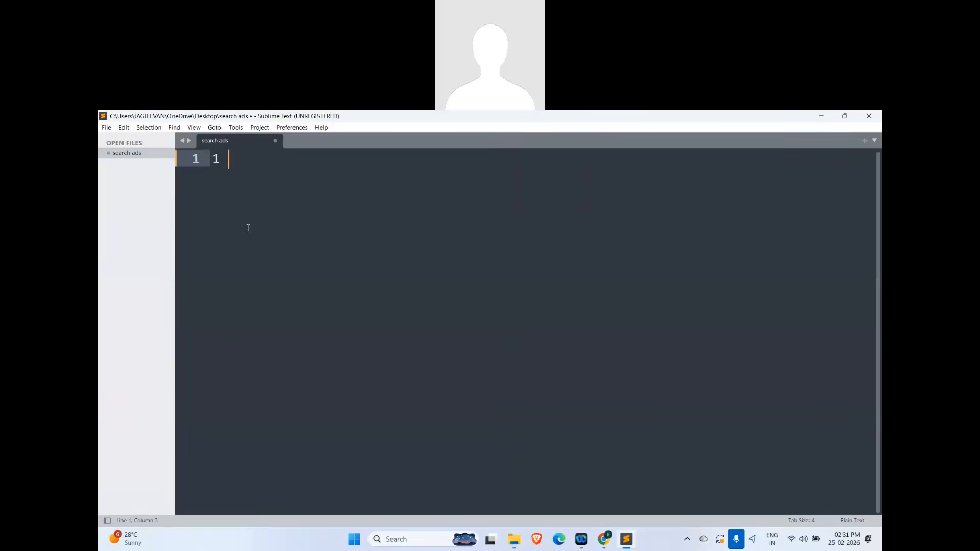
type("TERAGE AUDIANCE")
key("Return")
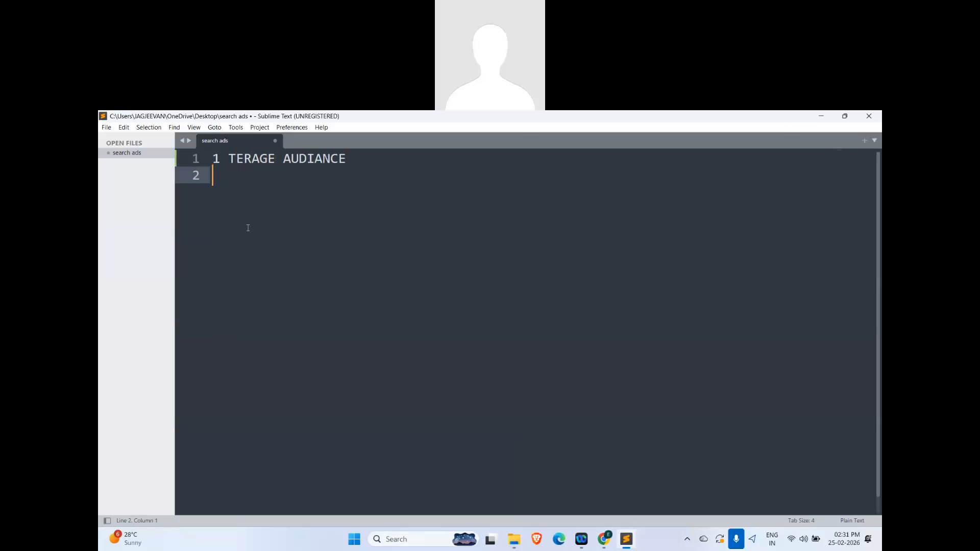
Step: Add the note lines 2. TARGET LOCATION and 3. ADS BUDGET below the first line
type("2. TARGET LOCATION")
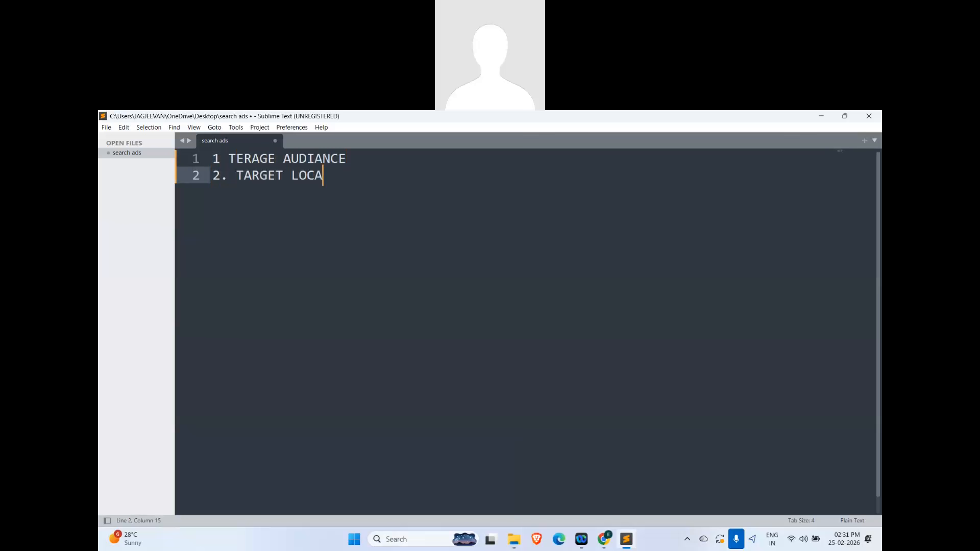
key("Return")
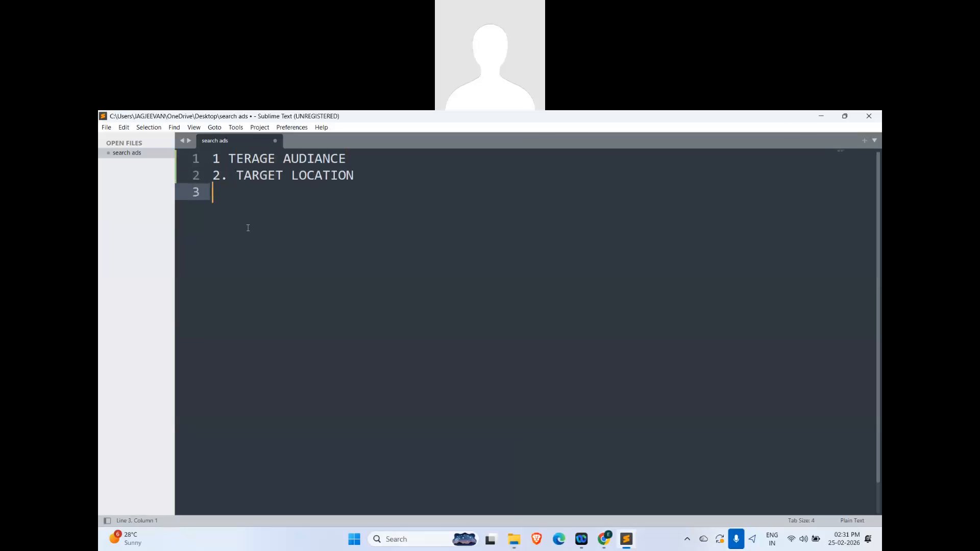
type("3. ADS BU")
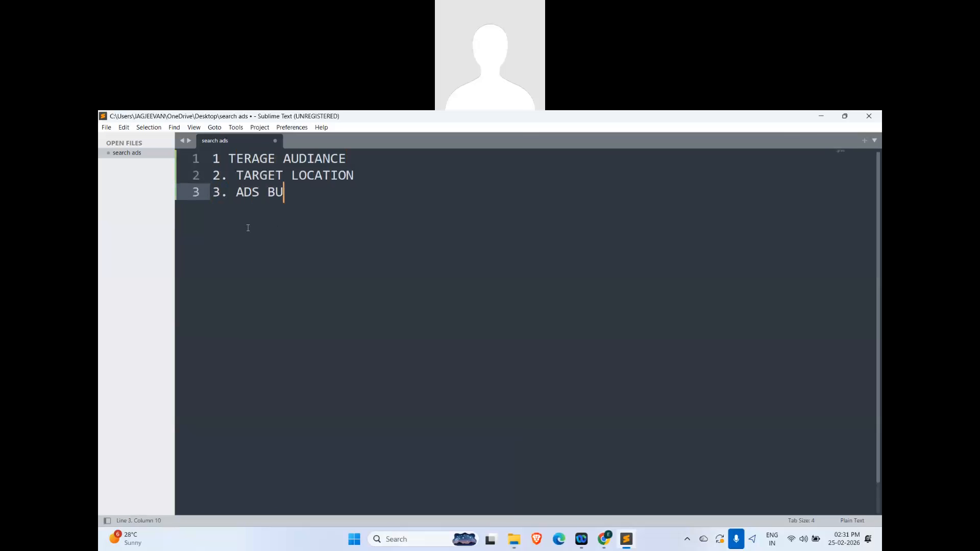
type("DGET")
key("Return")
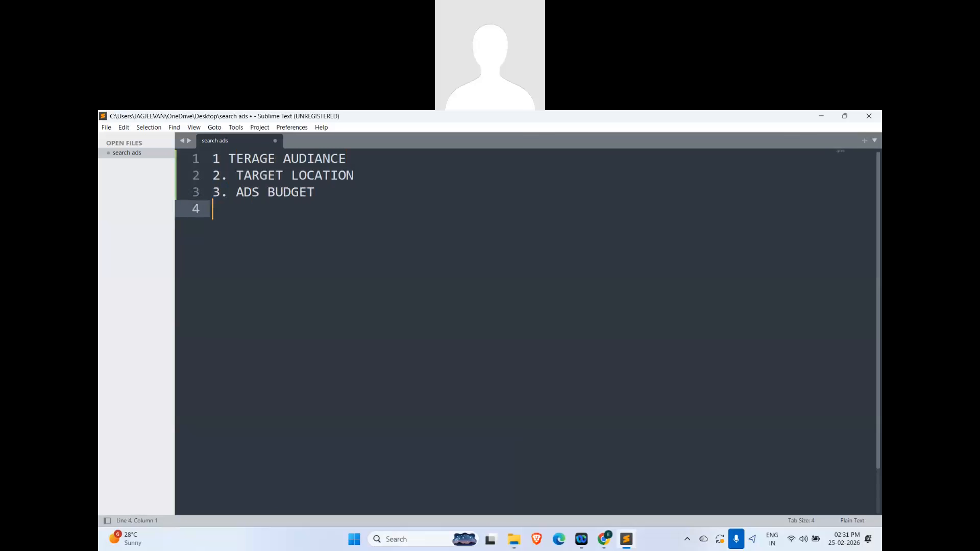
type("4.")
key("BackSpace")
key("BackSpace")
key("BackSpace")
Step: Switch to Chrome and open chatgpt.com in a new tab
key("alt+Tab")
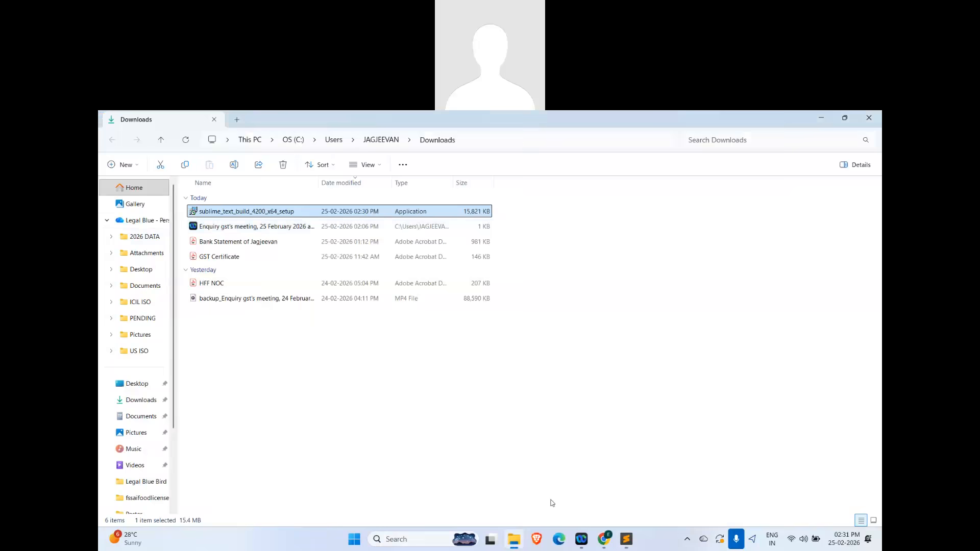
left_click(604, 539)
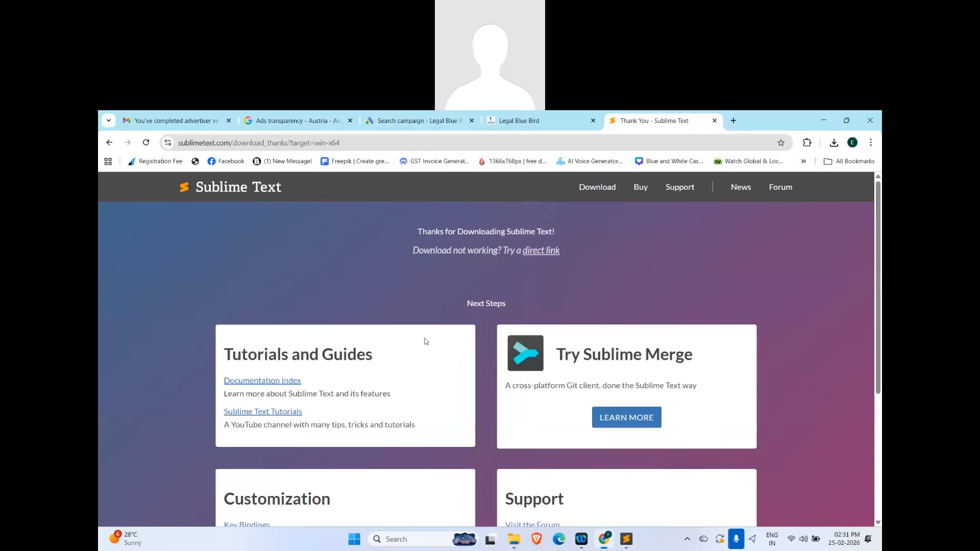
left_click(425, 123)
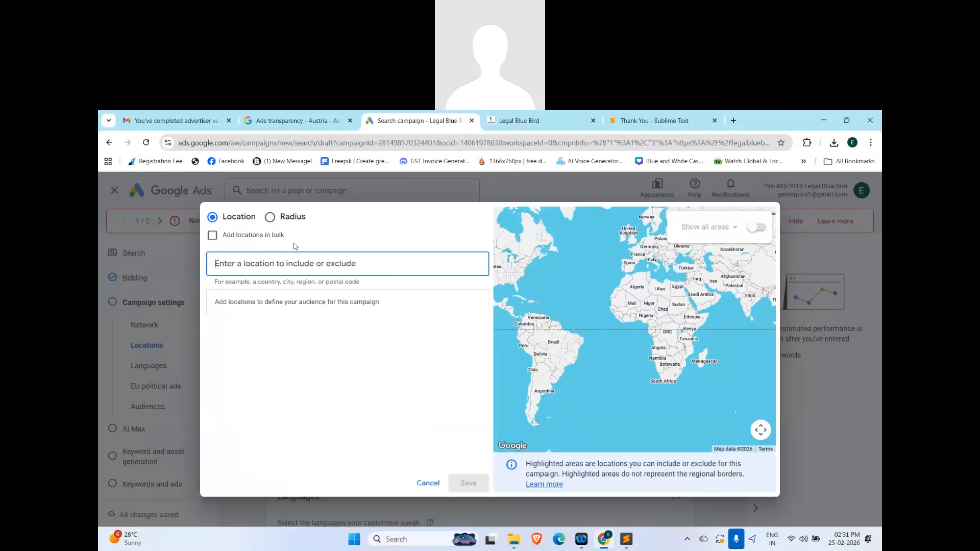
left_click(531, 121)
left_click(651, 121)
left_click(733, 121)
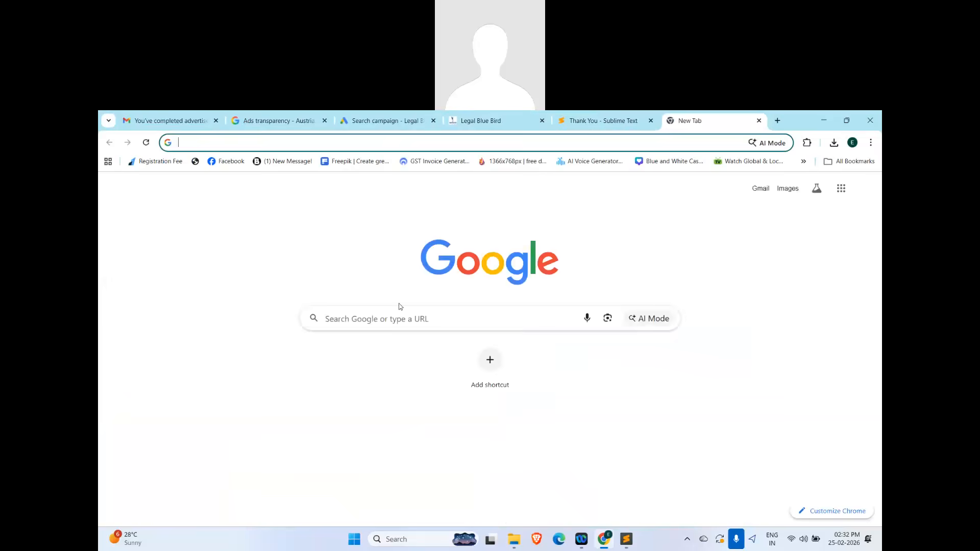
type("chat")
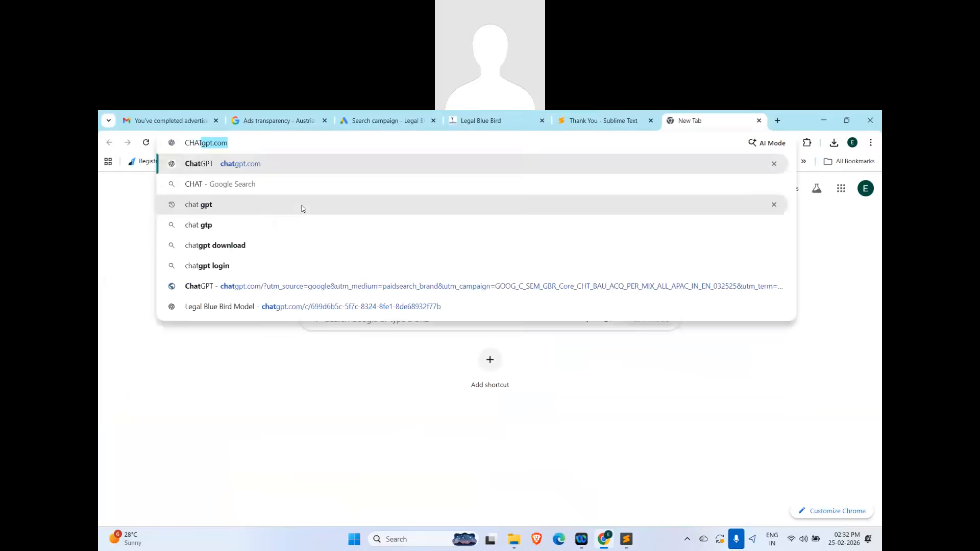
key("Return")
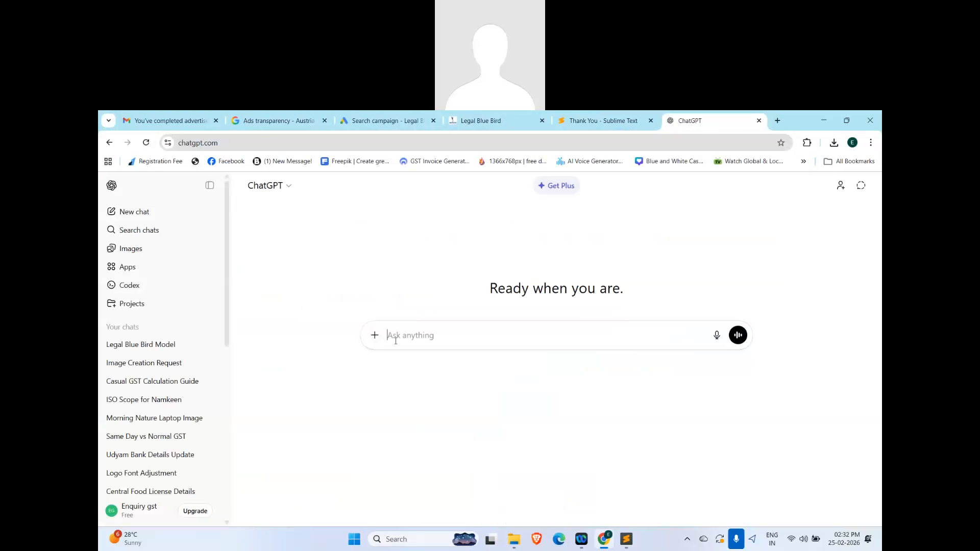
Step: Ask ChatGPT for INDUSTRAIL AREA IN DELHI and read through the listed areas
type("INDUSTRAIL AREA IN DELHI")
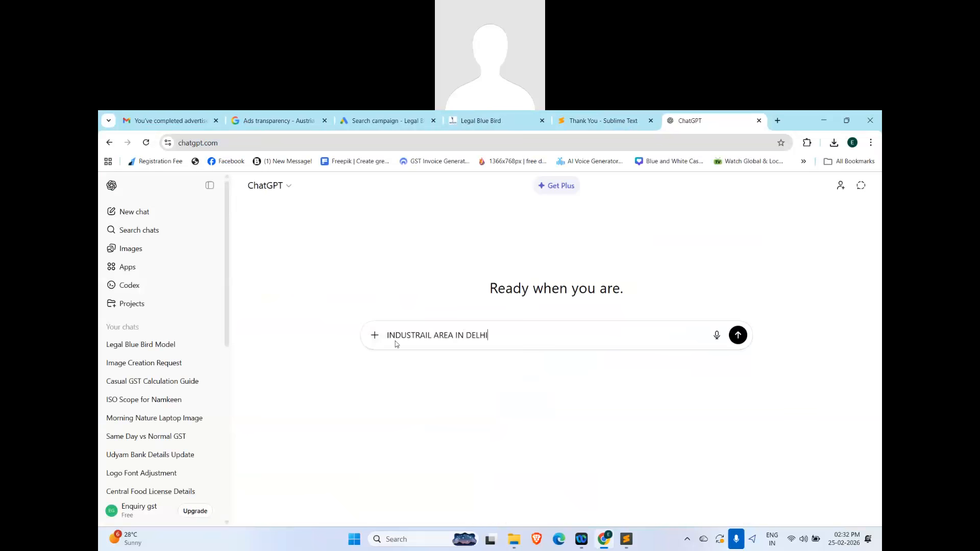
key("Return")
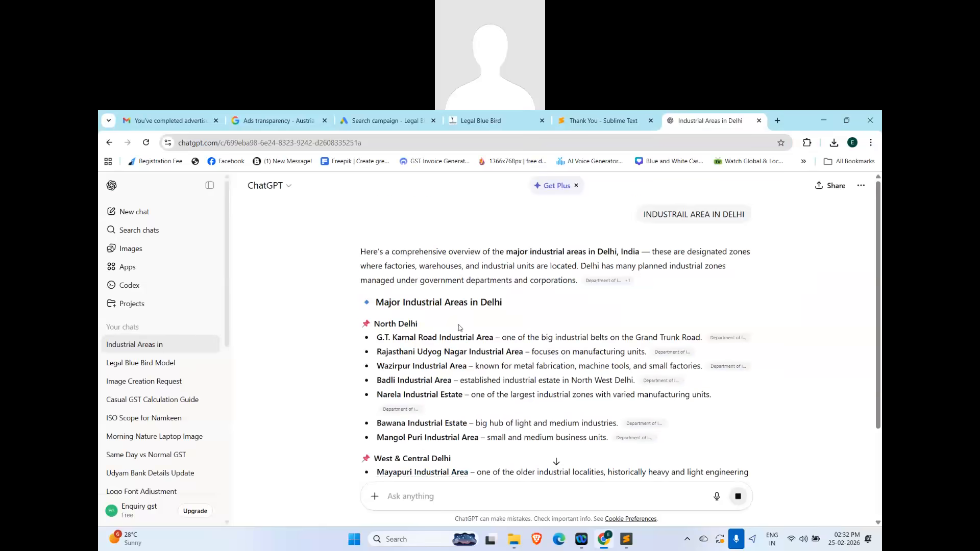
scroll(462, 337, "down", 3)
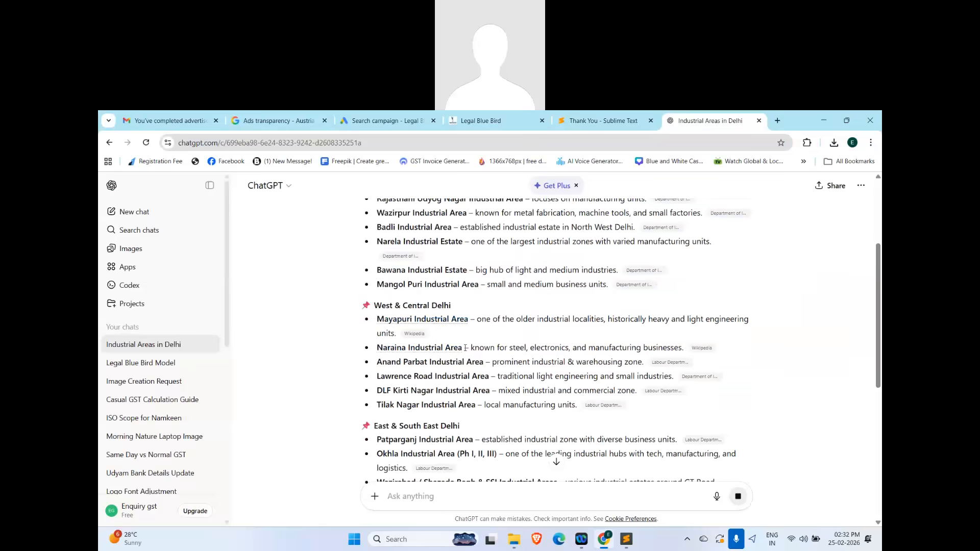
scroll(407, 363, "down", 2)
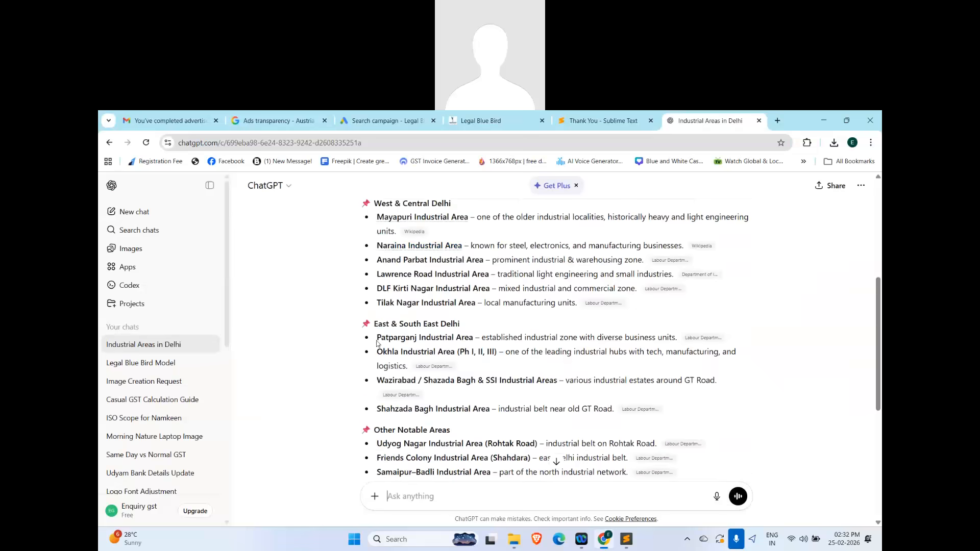
scroll(408, 394, "down", 2)
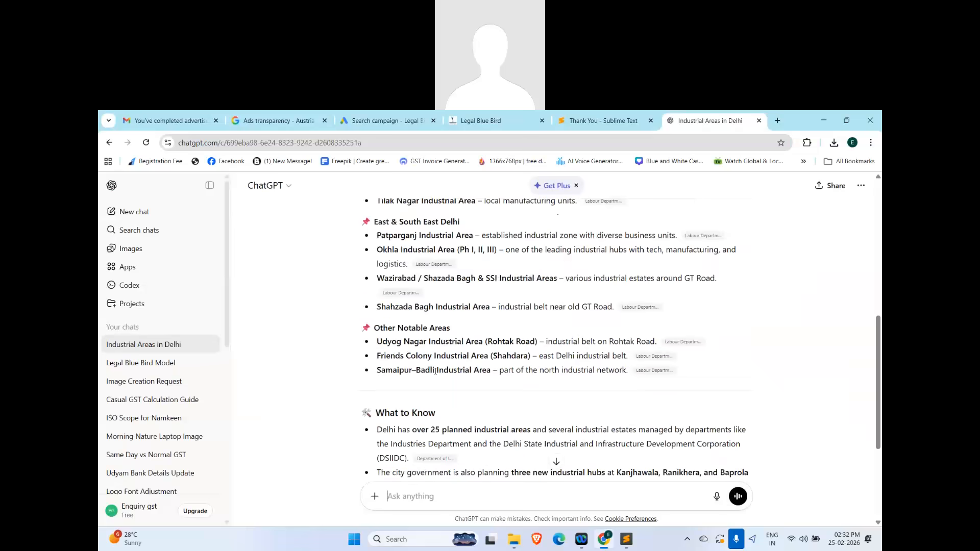
Step: Copy G.T. Karnal Road Industrial Area from the North Delhi list and search for it as a campaign location in Google Ads
scroll(426, 332, "up", 7)
left_click_drag(377, 337, 487, 338)
key("ctrl+c")
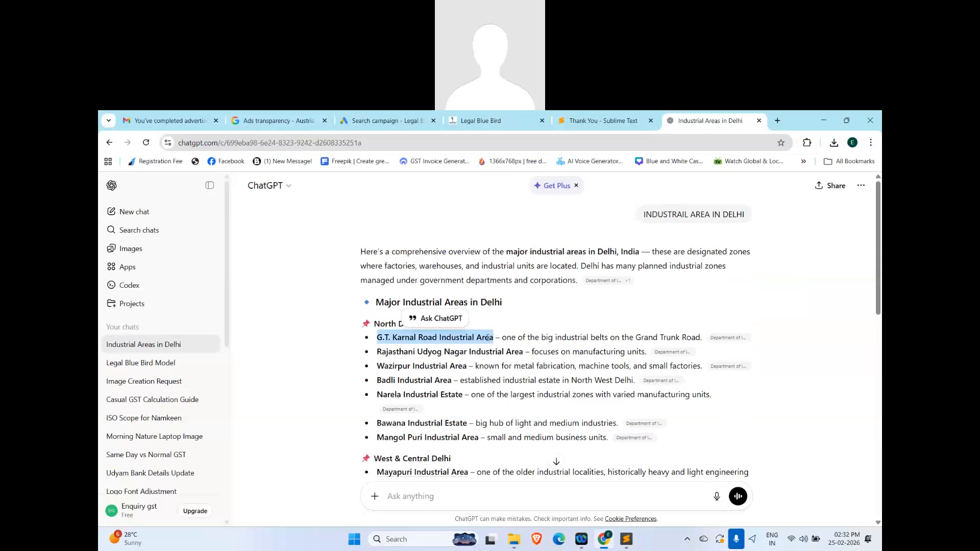
left_click(378, 125)
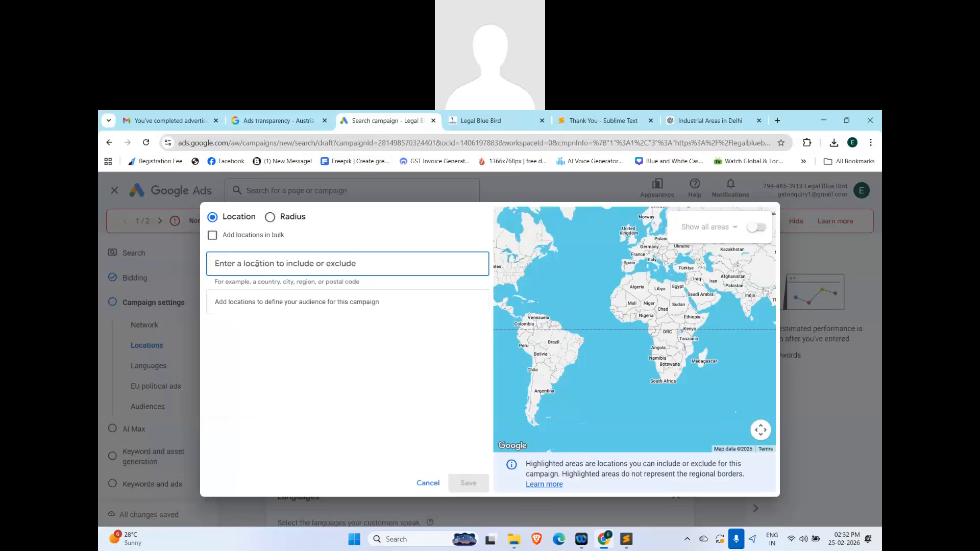
key("ctrl+v")
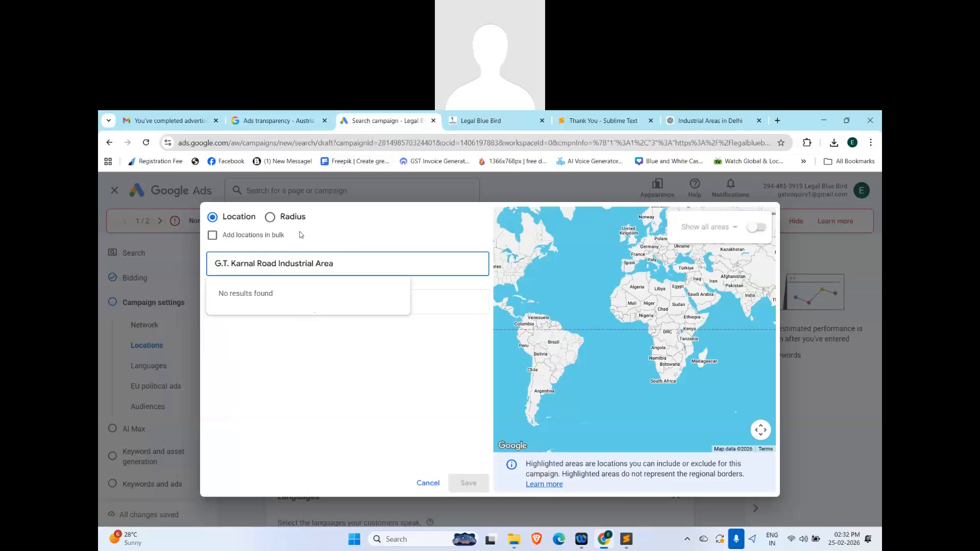
Step: Switch to radius targeting in kilometres and include a 20 km radius around GT Karnal Road Industrial Area, Ashok Vihar, Delhi
left_click(270, 217)
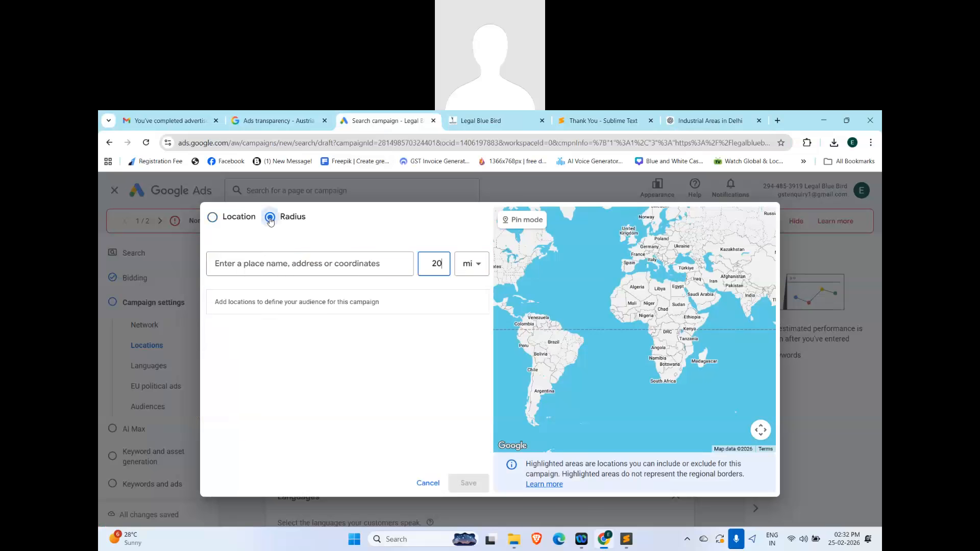
left_click(277, 261)
left_click(473, 266)
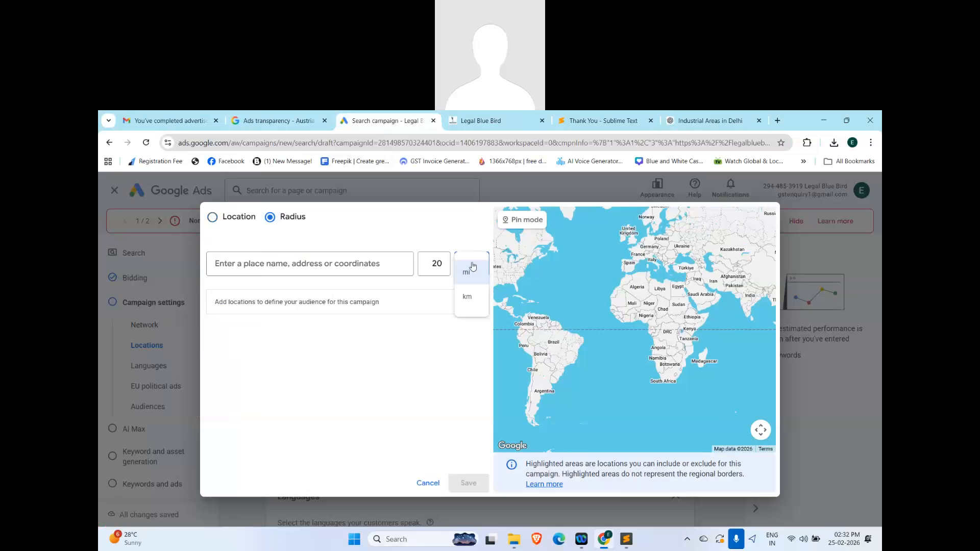
left_click(467, 296)
left_click(319, 261)
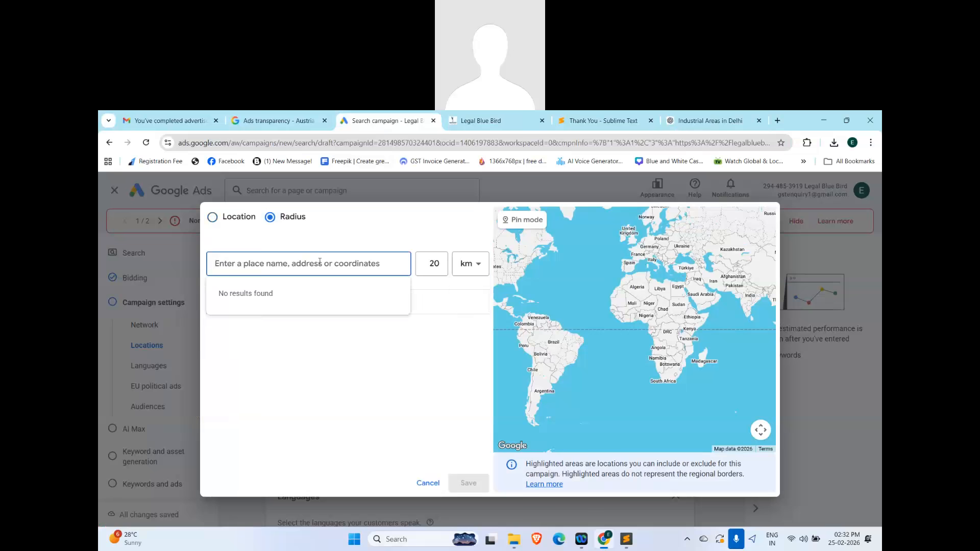
type("G.T. Karnal Road Industrial Area")
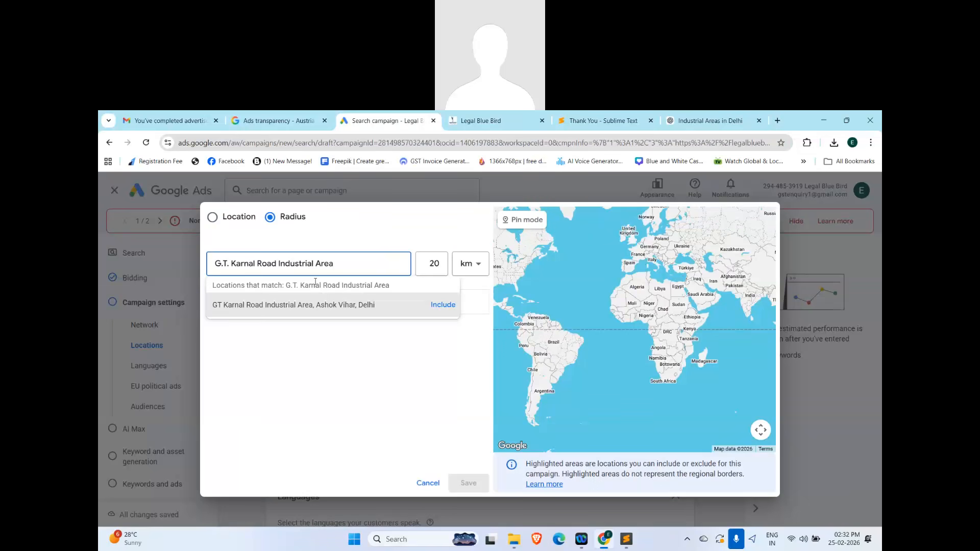
left_click(275, 305)
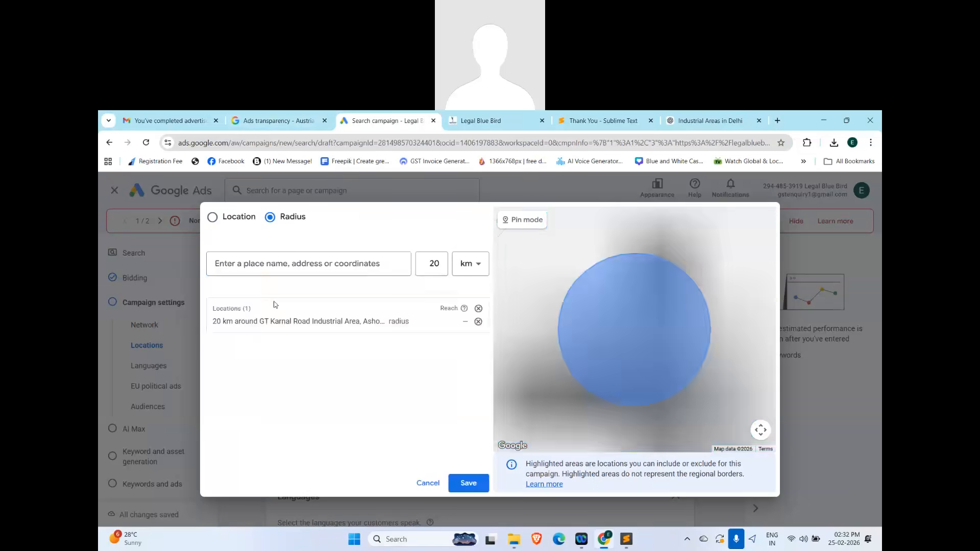
Step: Set the radius distance for location targeting to 10 km
left_click(436, 263)
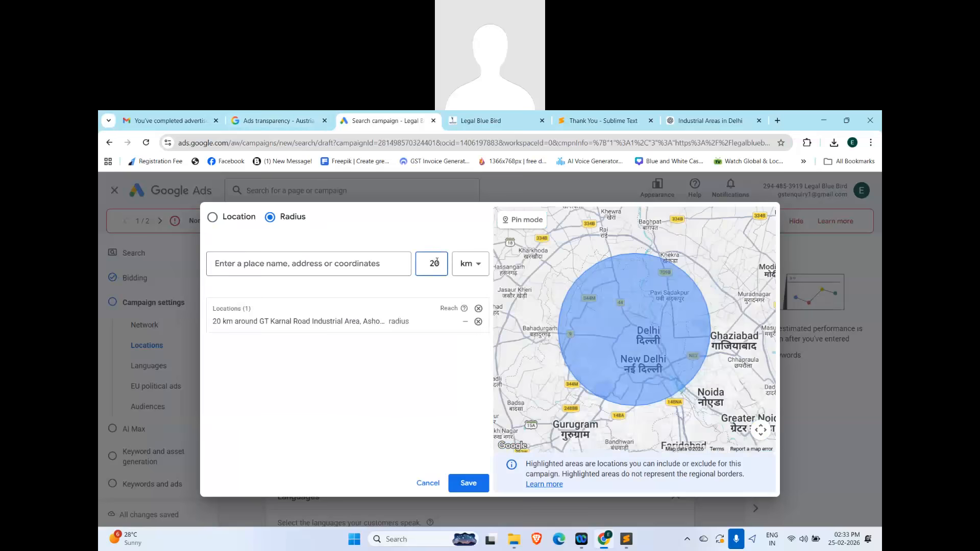
key("BackSpace")
key("BackSpace")
type("10")
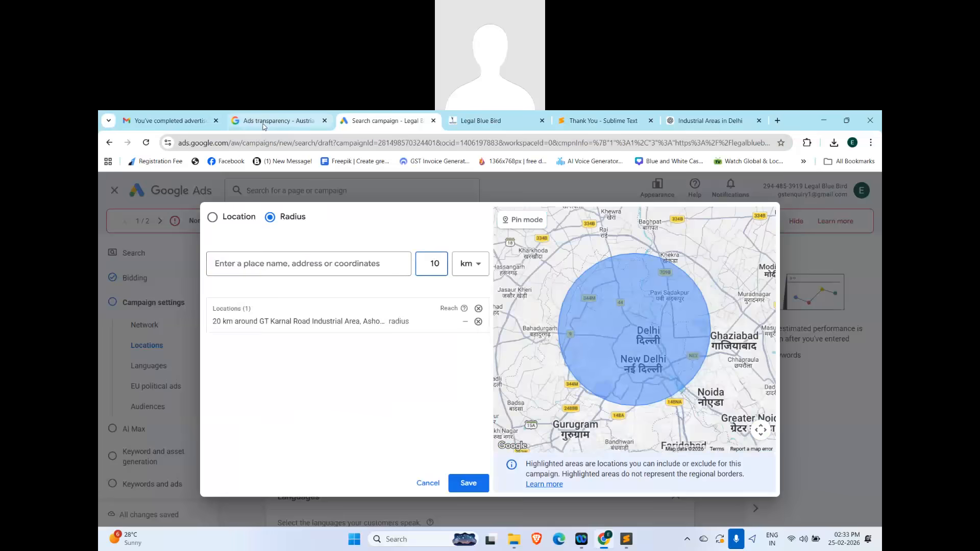
Step: Copy Rajasthani Udyog Nagar Industrial Area from the ChatGPT list and include a 10 km radius around it in the Google Ads campaign
left_click(279, 121)
left_click(400, 123)
left_click(480, 120)
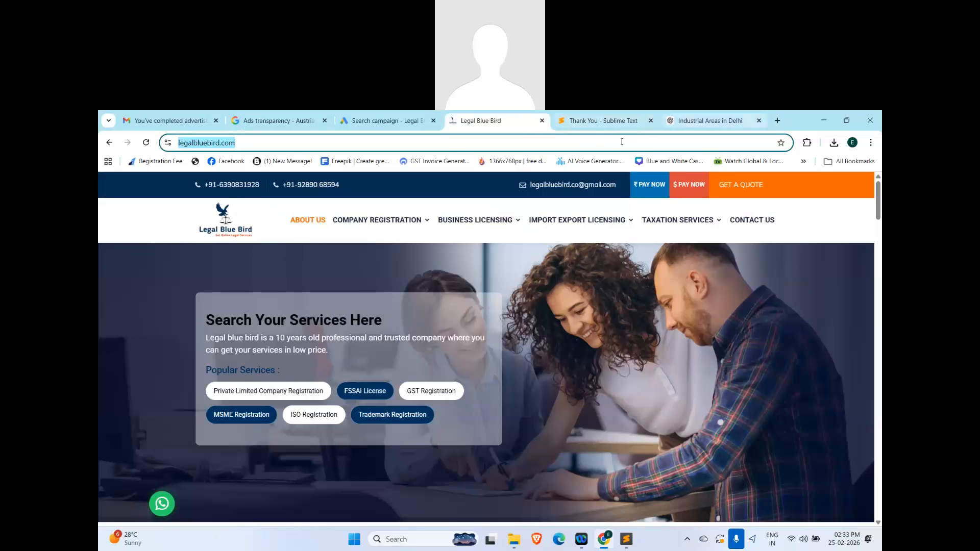
left_click(673, 123)
left_click_drag(375, 352, 525, 347)
key("ctrl+c")
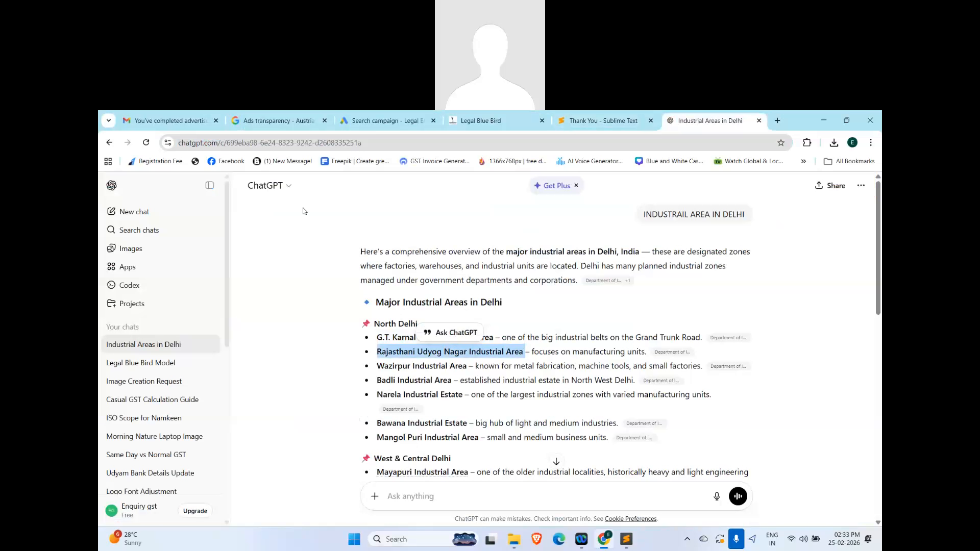
left_click(377, 122)
left_click(275, 265)
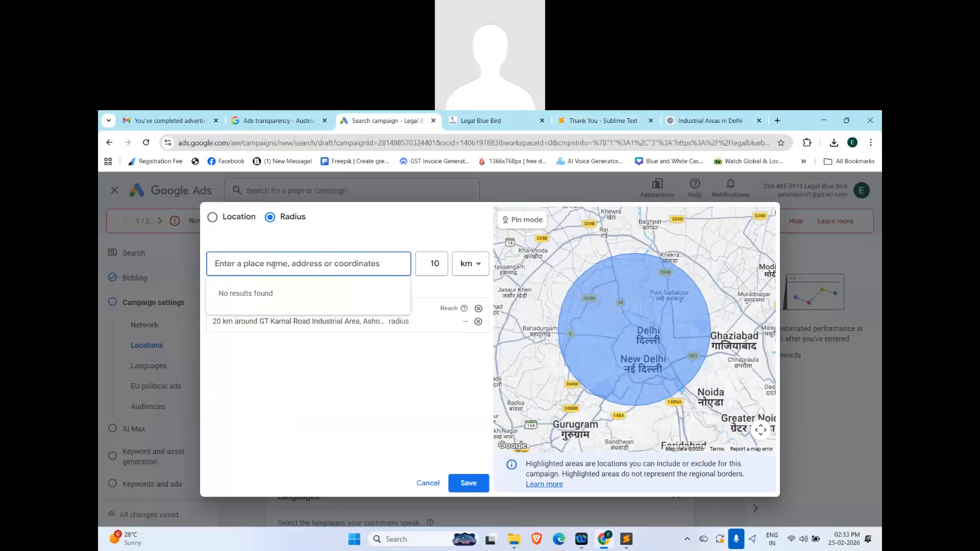
key("ctrl+v")
left_click(325, 302)
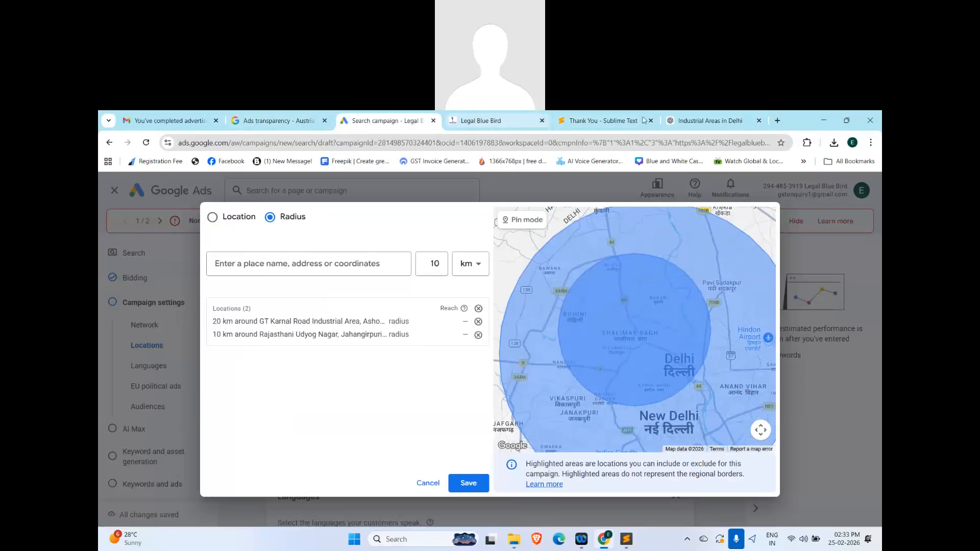
Step: Copy Badli Industrial Area from the ChatGPT list and include a 10 km radius around Badli Industrial Area, Phase 1, Samaypur, Delhi in Google Ads
left_click(708, 121)
left_click_drag(378, 380, 455, 381)
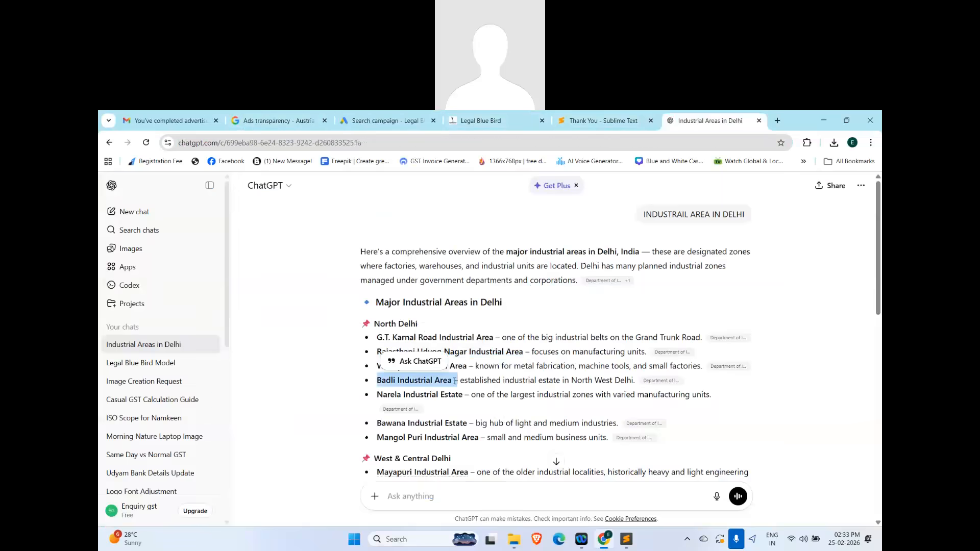
left_click(380, 121)
left_click(268, 262)
type("Badli Industrial Area –")
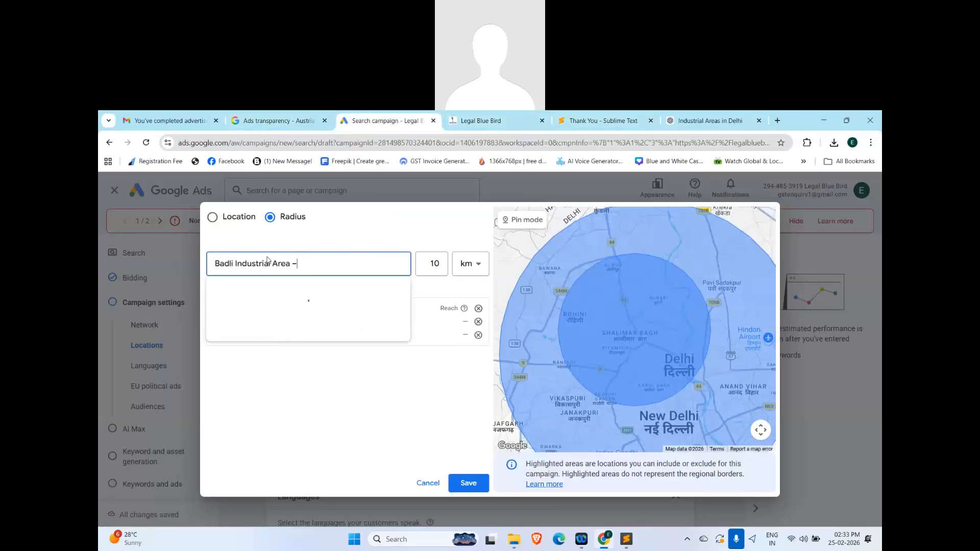
key("BackSpace")
key("BackSpace")
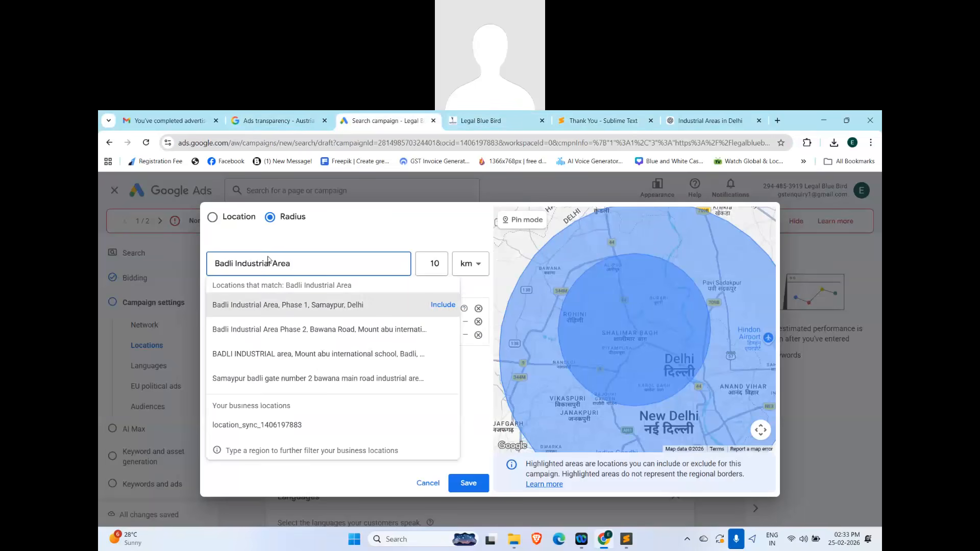
left_click(337, 305)
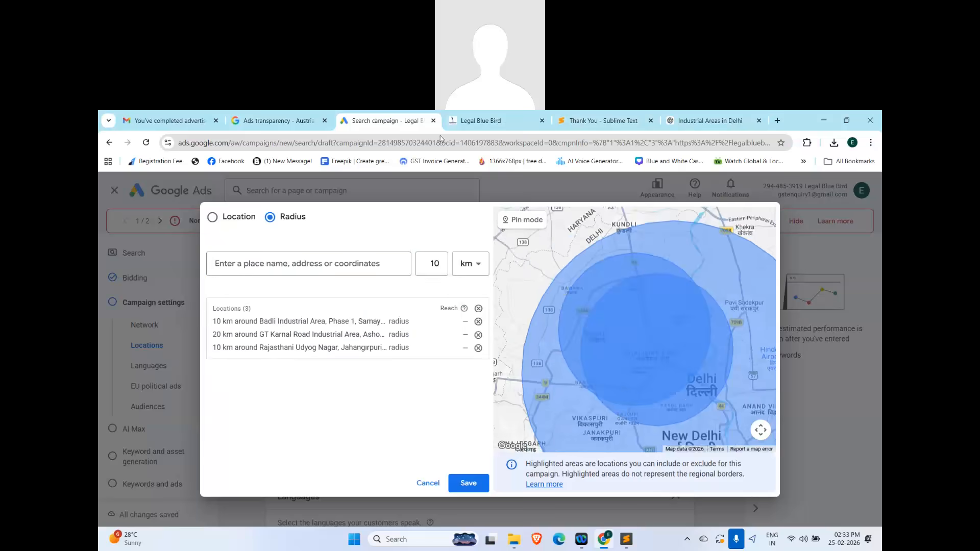
Step: Copy DLF Kirti Nagar Industrial Area from ChatGPT, include a 10 km radius around its Kirti Nagar match in Google Ads, and save the locations
left_click(710, 120)
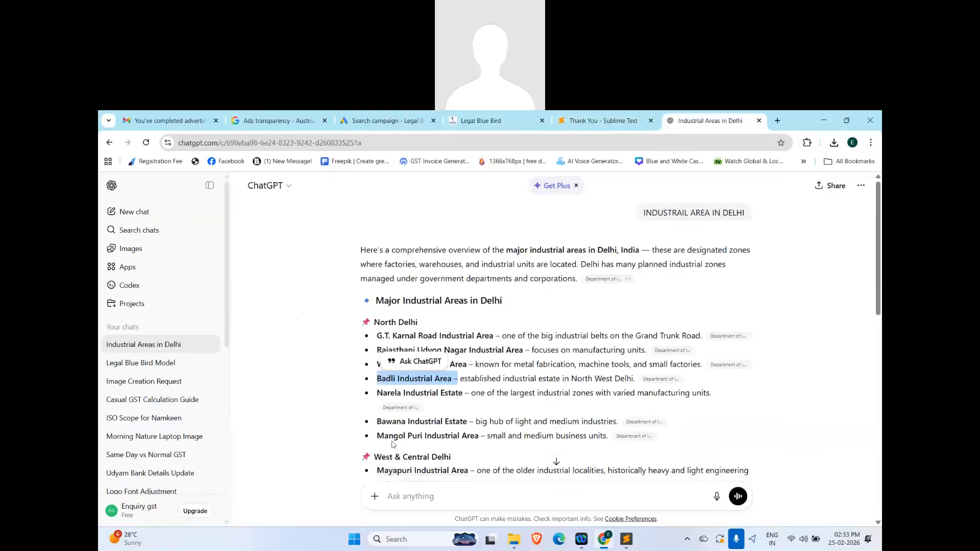
scroll(393, 445, "down", 3)
left_click_drag(376, 390, 493, 391)
key("ctrl+c")
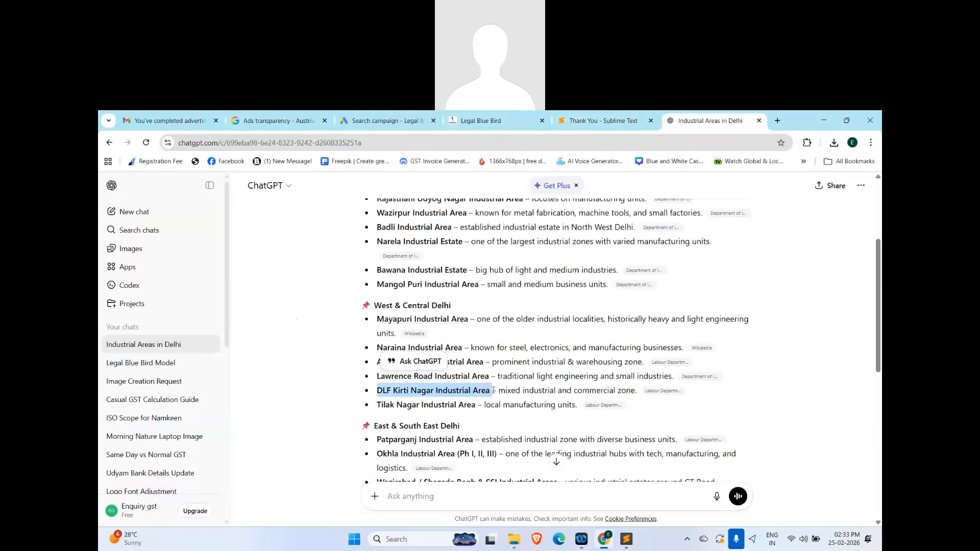
left_click(482, 122)
left_click(388, 121)
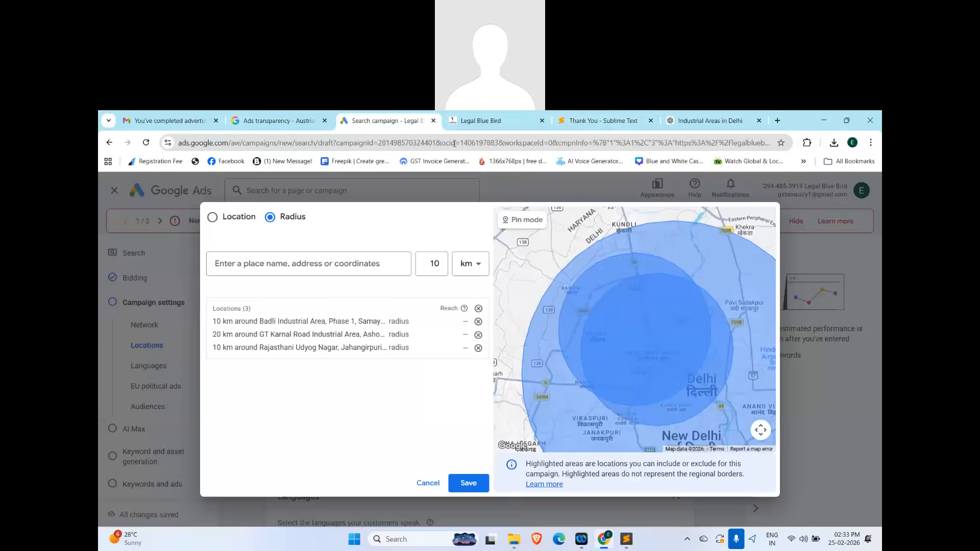
left_click(297, 261)
key("ctrl+v")
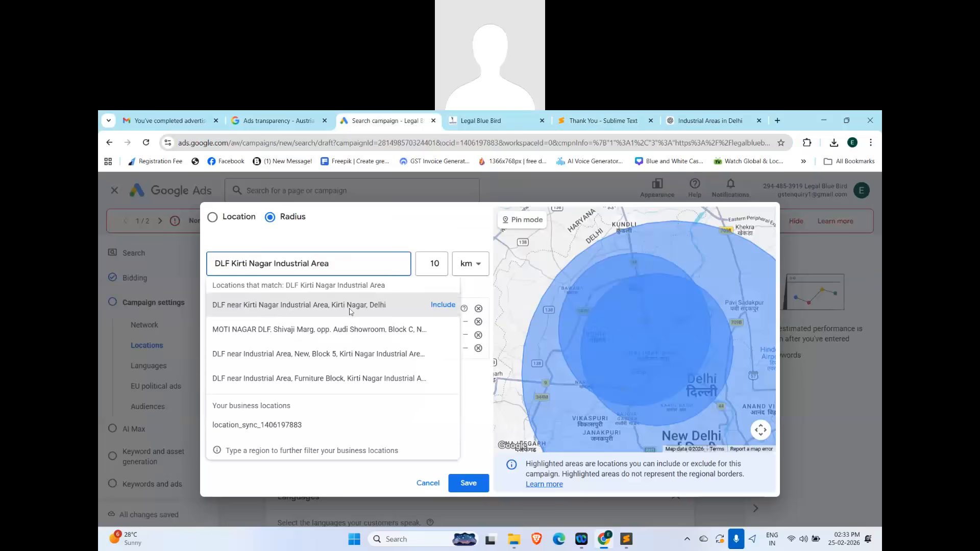
left_click(350, 306)
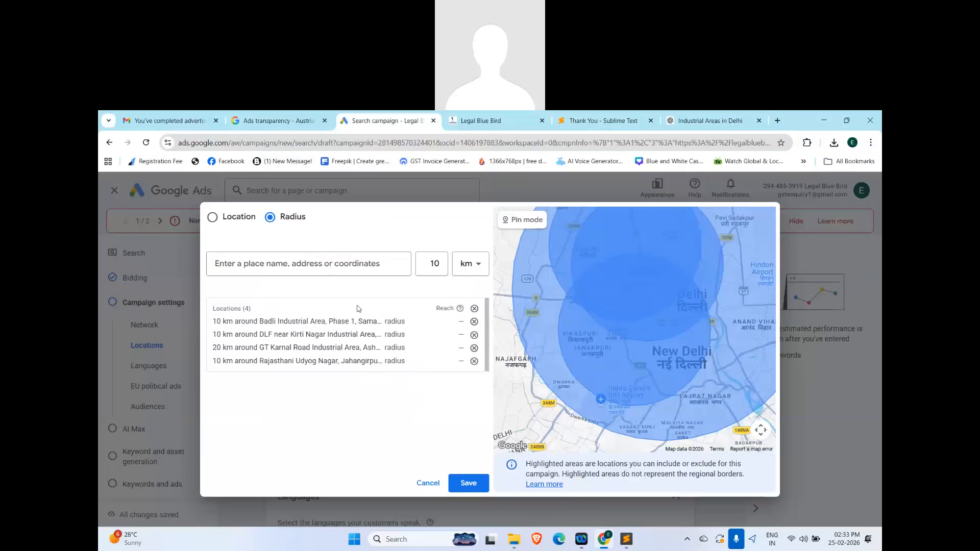
left_click(468, 483)
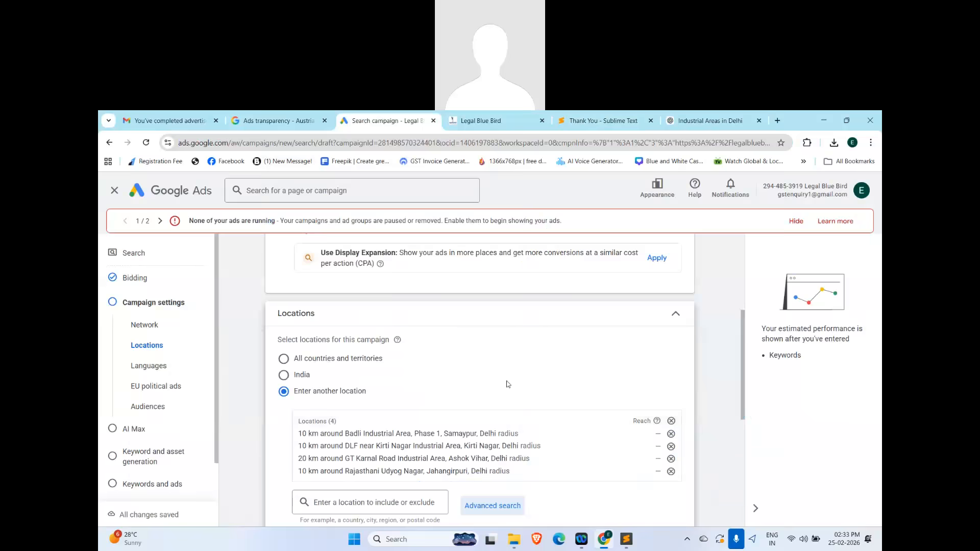
Step: Set the campaign's location option to Presence: People in or regularly in your included locations
scroll(509, 384, "down", 2)
left_click(345, 437)
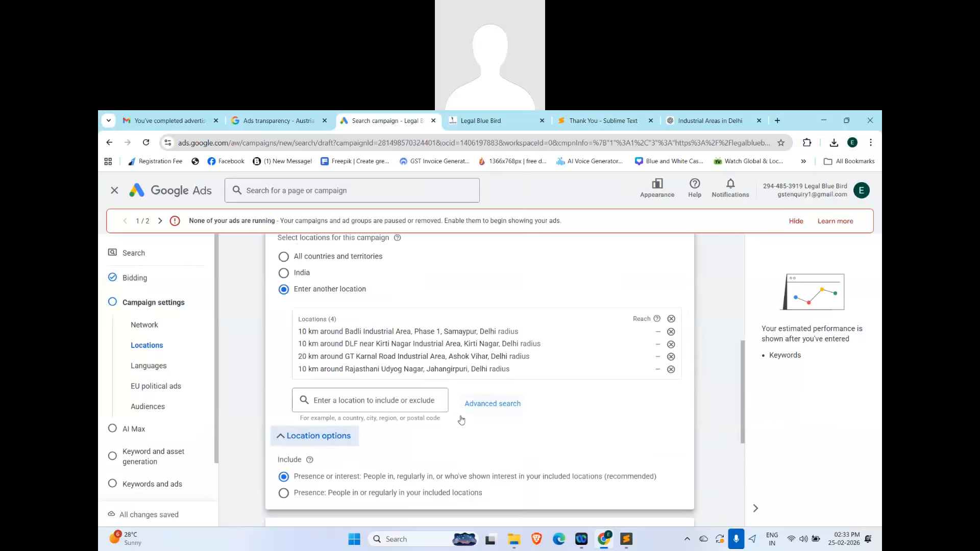
scroll(325, 417, "down", 2)
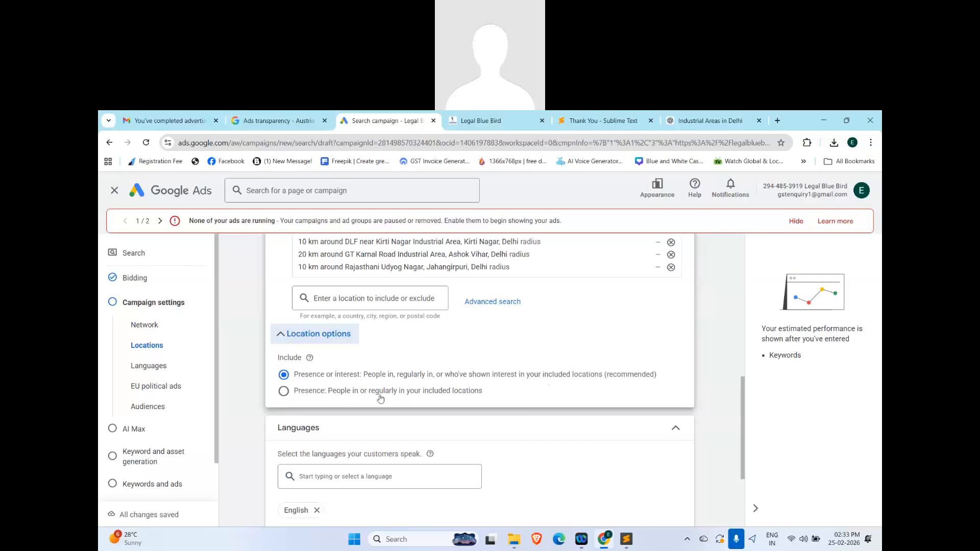
left_click(459, 397)
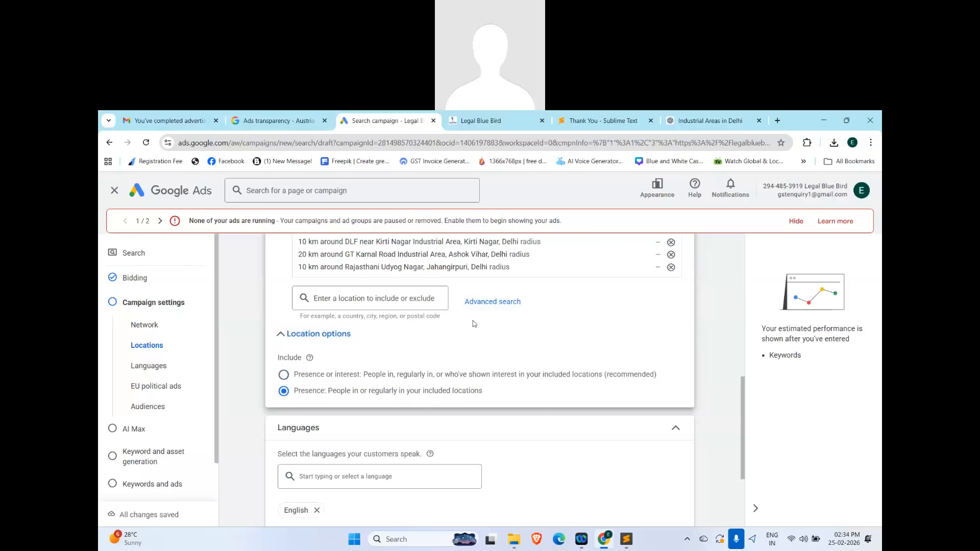
scroll(522, 304, "up", 2)
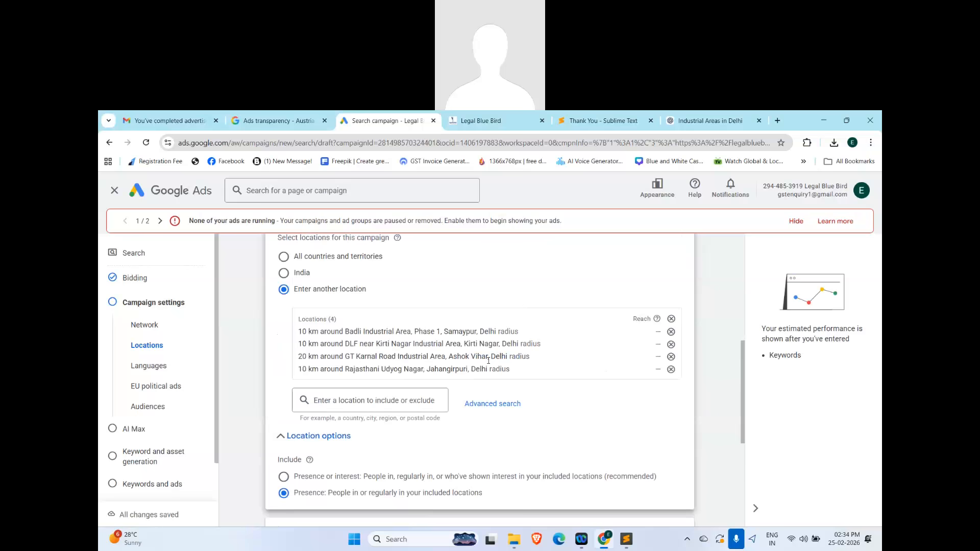
scroll(481, 400, "down", 2)
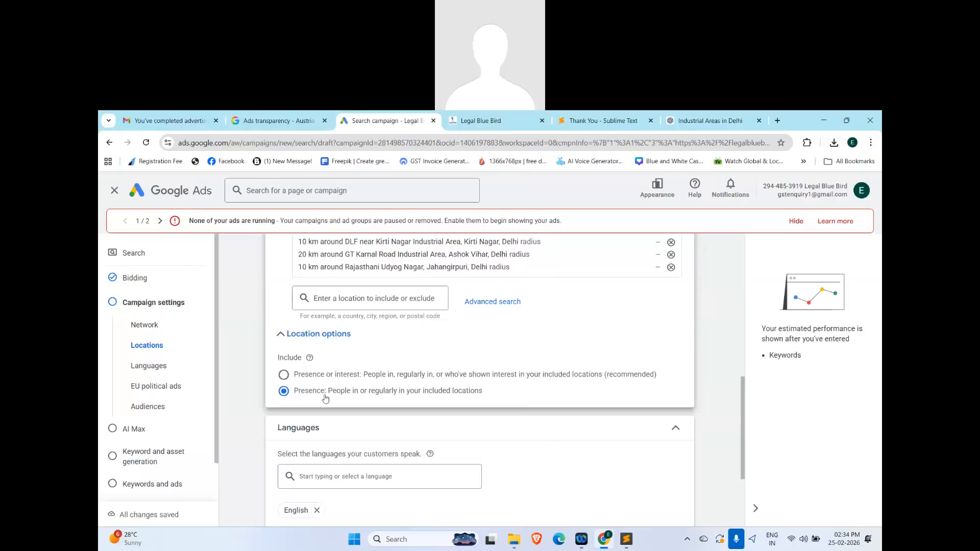
Step: Look through the available customer languages and view the campaign's EU political ads setting
scroll(372, 404, "down", 2)
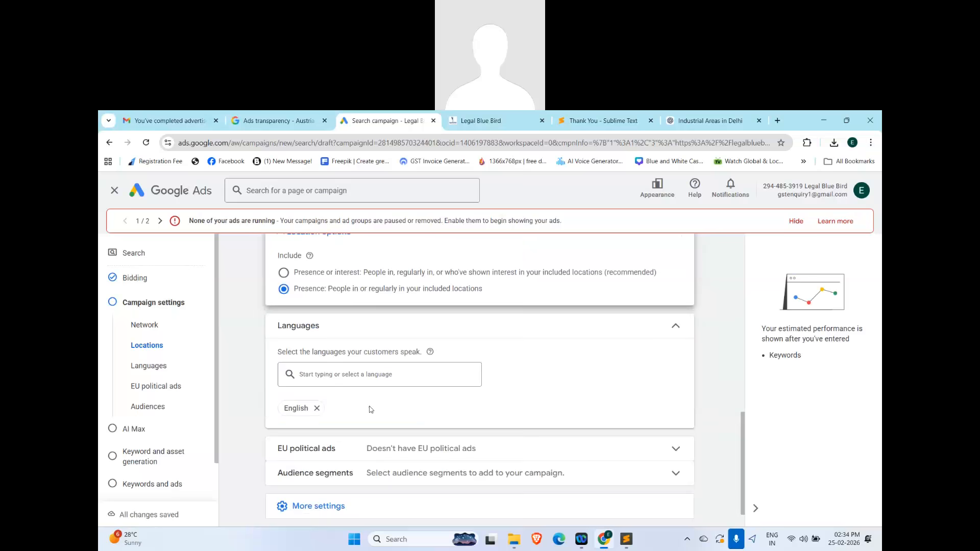
left_click(311, 376)
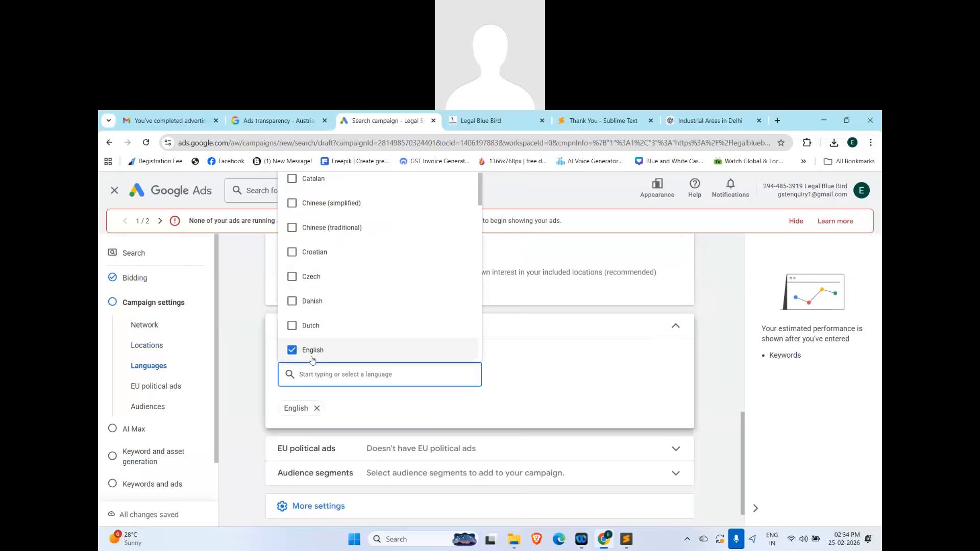
scroll(322, 295, "down", 6)
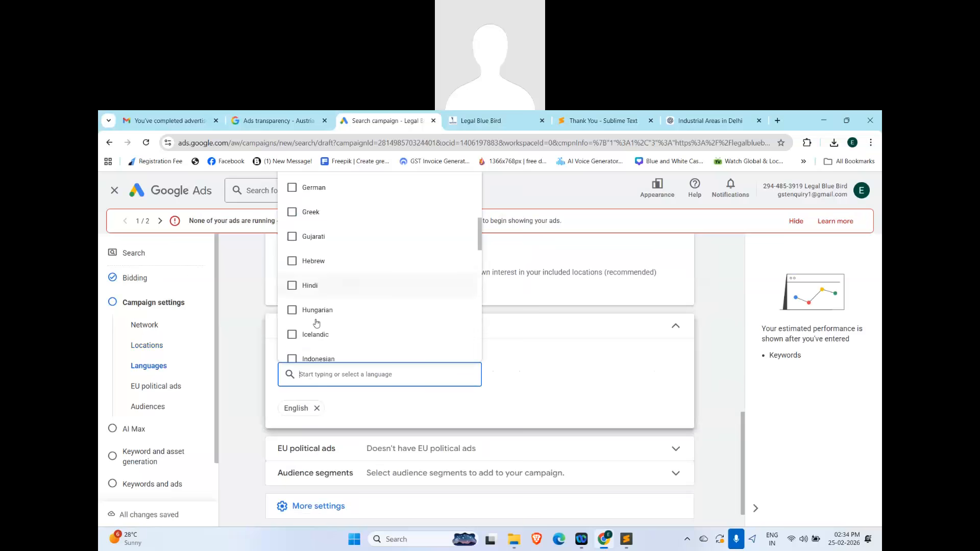
left_click(445, 408)
scroll(444, 408, "down", 1)
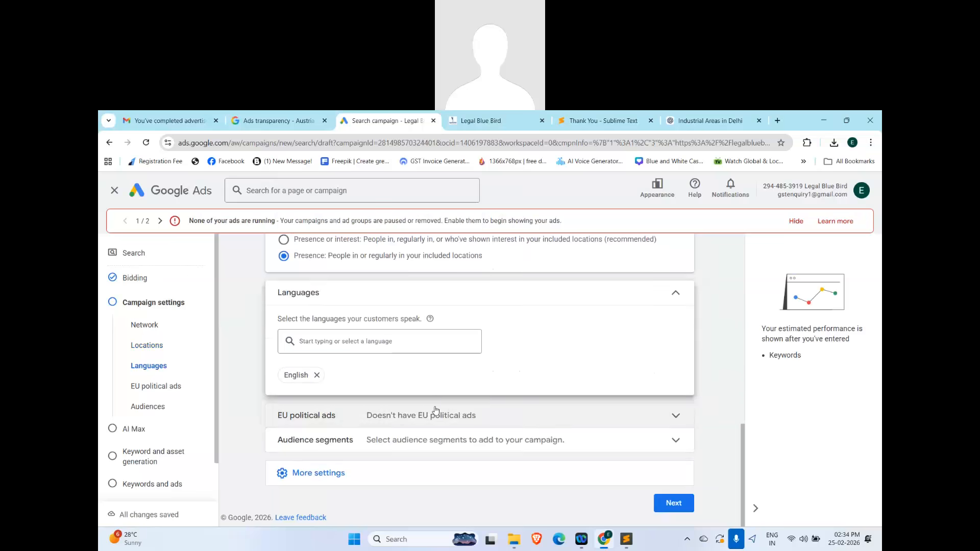
left_click(402, 418)
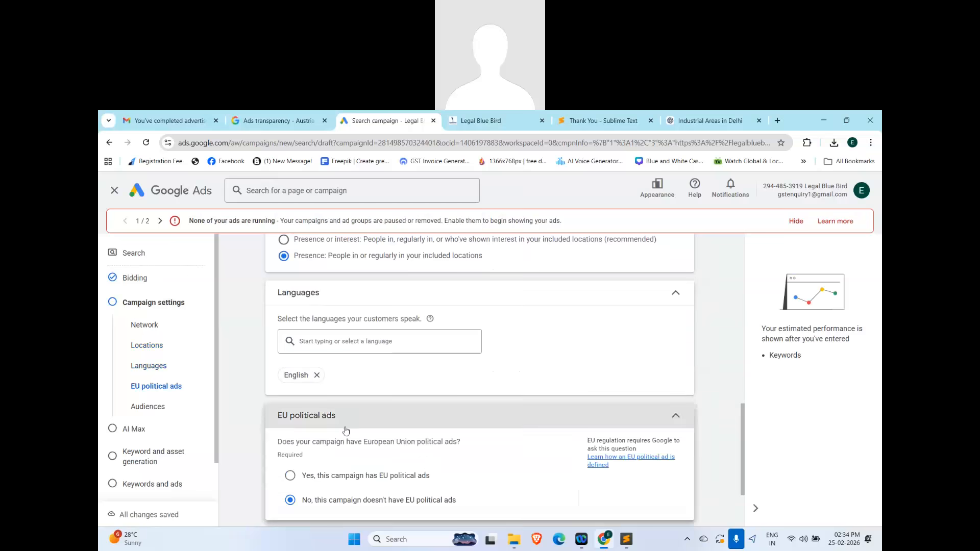
scroll(326, 444, "down", 2)
Step: Add the audience segments Business Services, Business & Industrial Products, Business Technology, Business Professionals and Business Education to the campaign
left_click(321, 449)
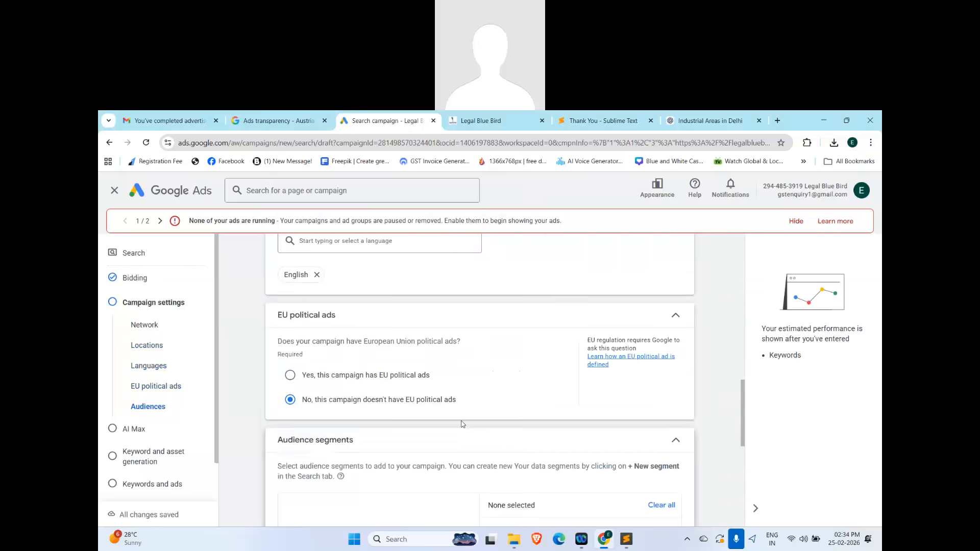
scroll(445, 436, "down", 2)
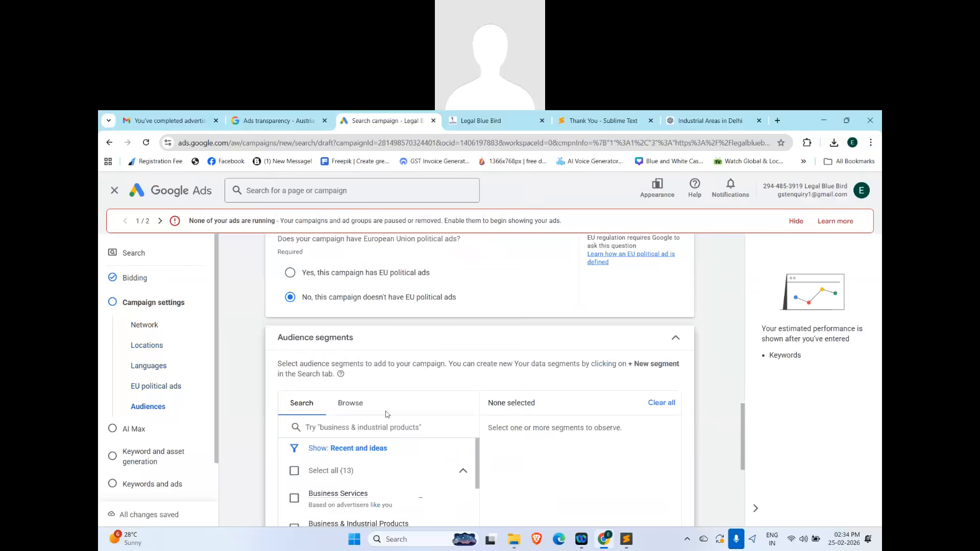
scroll(450, 465, "down", 2)
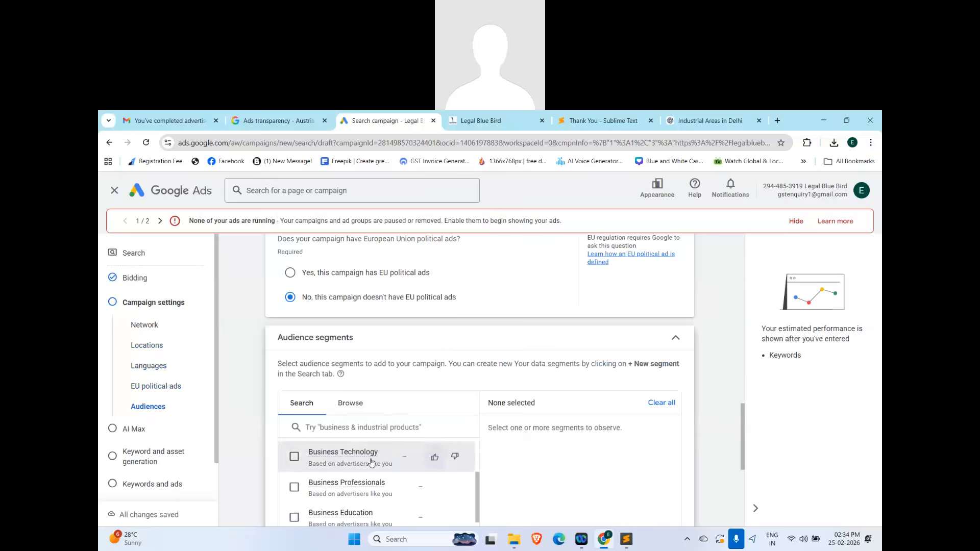
scroll(357, 485, "up", 2)
left_click(295, 498)
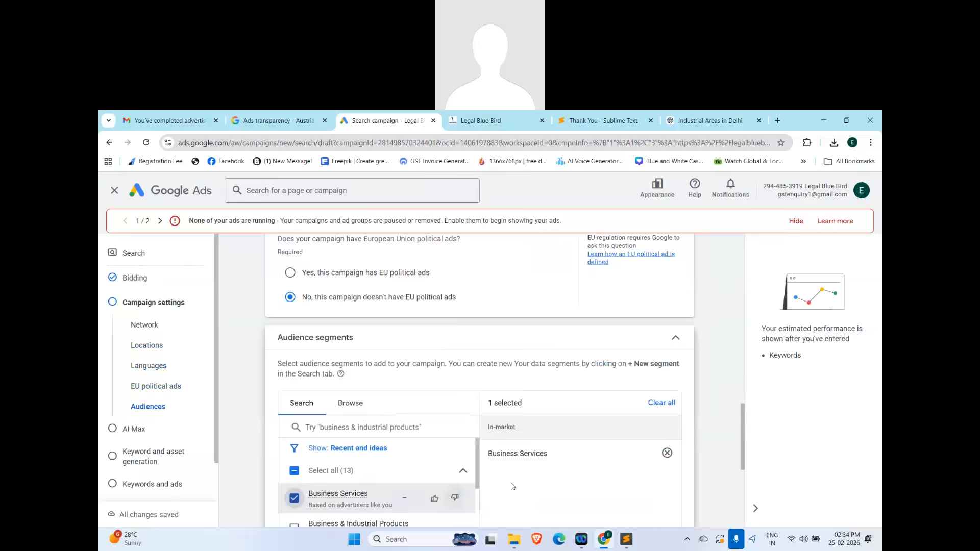
scroll(497, 487, "down", 1)
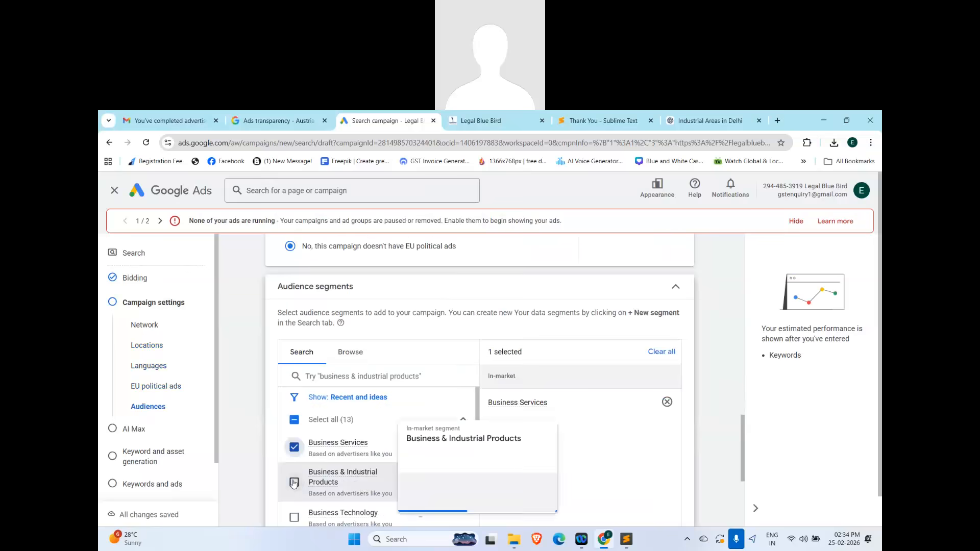
left_click(396, 476)
scroll(398, 475, "down", 1)
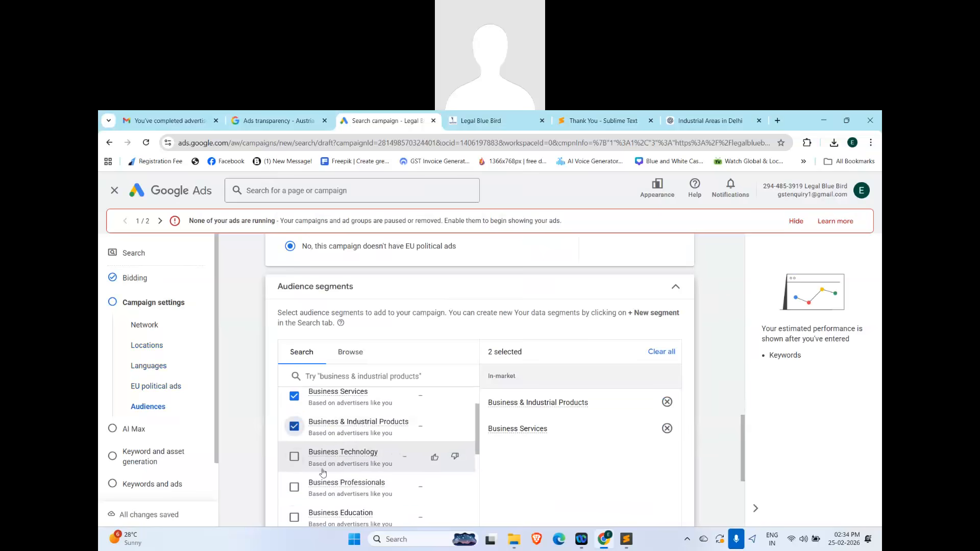
left_click(294, 457)
left_click(294, 489)
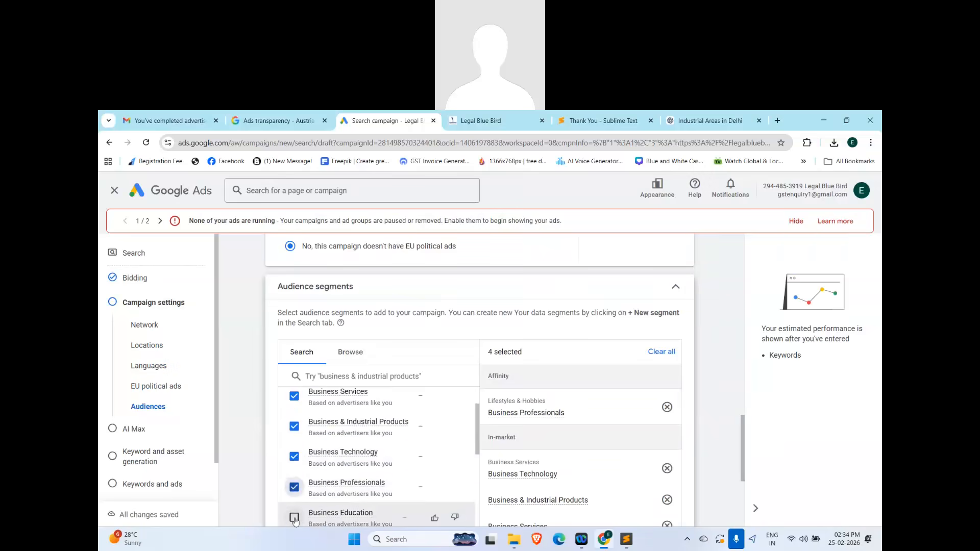
left_click(295, 518)
Step: Add the Enterprise Software, Education and Technology segments to the campaign's audience selection
scroll(388, 486, "down", 2)
scroll(388, 486, "down", 1)
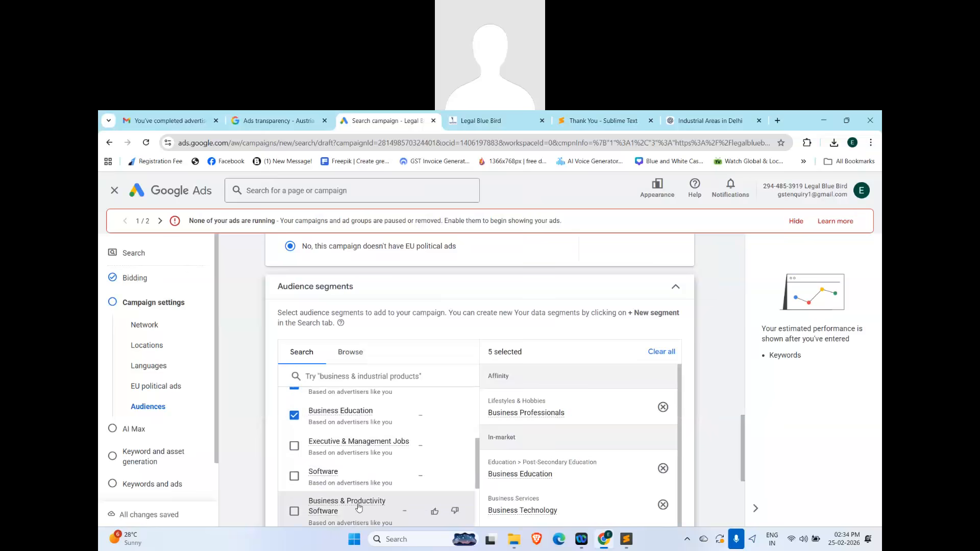
scroll(305, 459, "down", 3)
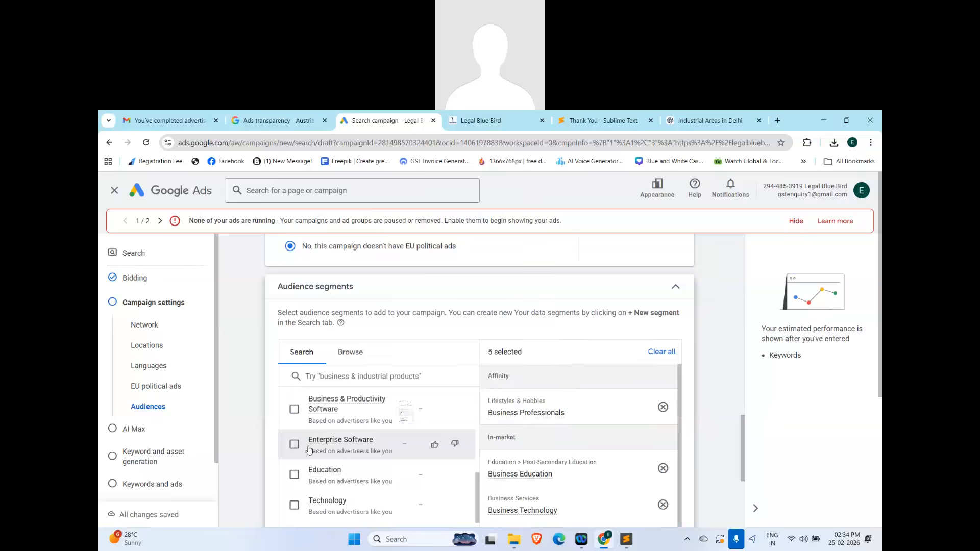
left_click(295, 445)
left_click(294, 474)
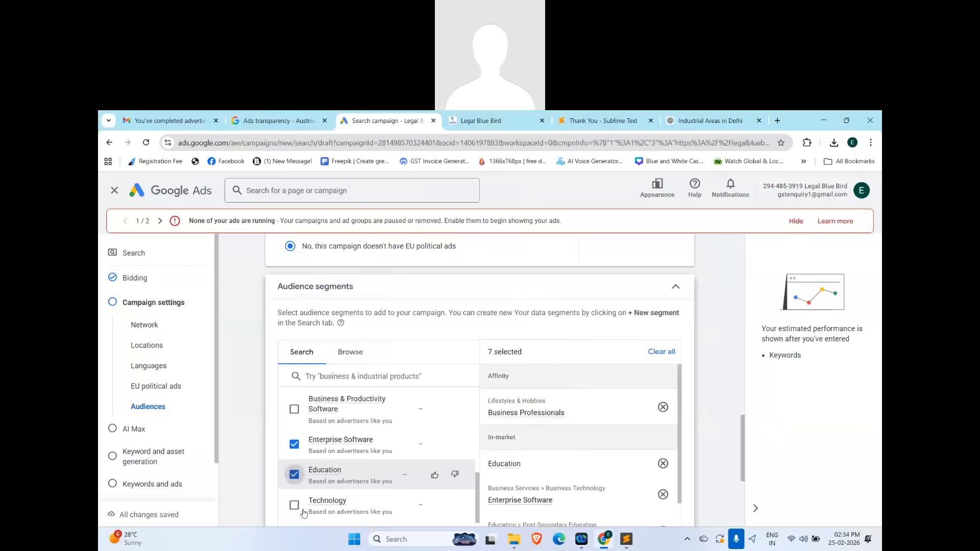
left_click(294, 505)
scroll(384, 472, "down", 1)
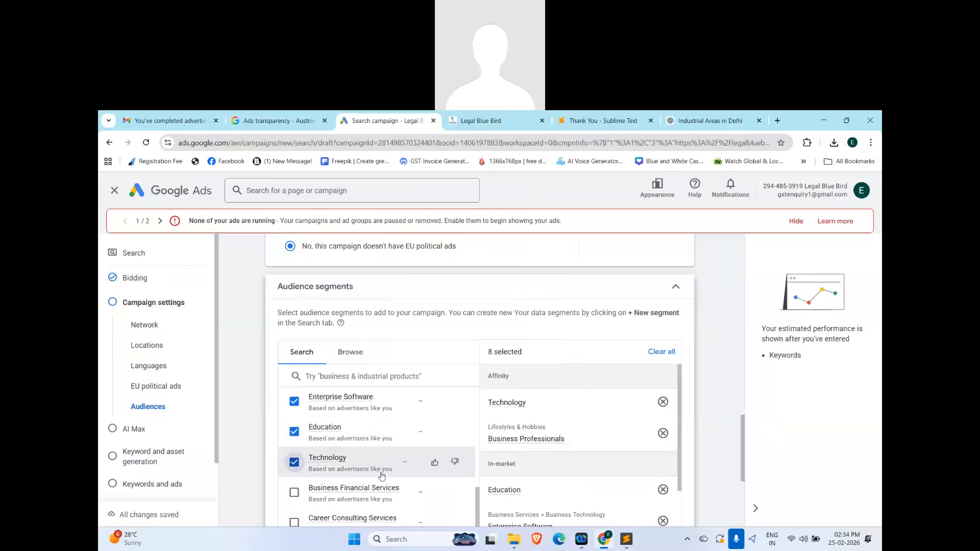
Step: Add the Business Financial Services and Career Consulting Services segments and set the campaign's audience setting to Targeting
left_click(357, 493)
scroll(398, 466, "down", 1)
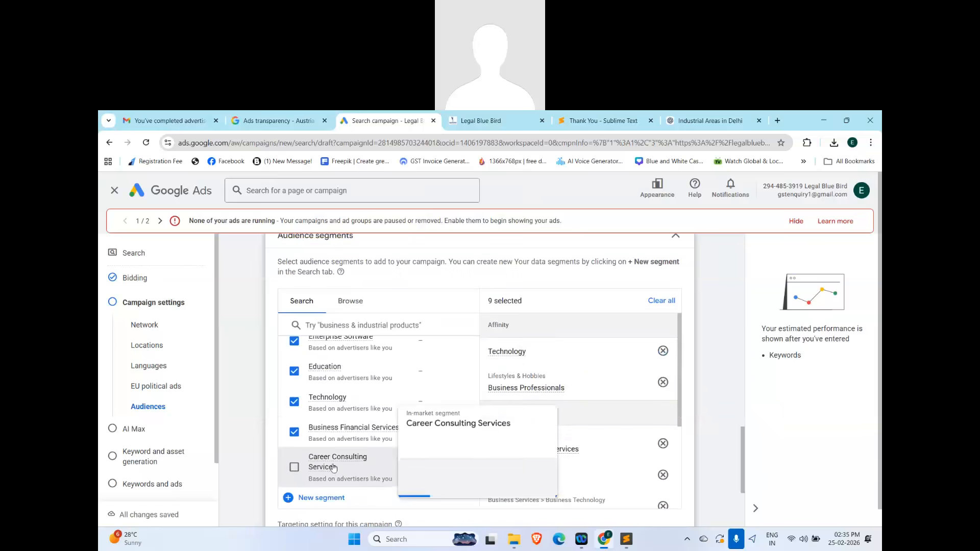
left_click(335, 469)
scroll(356, 444, "up", 5)
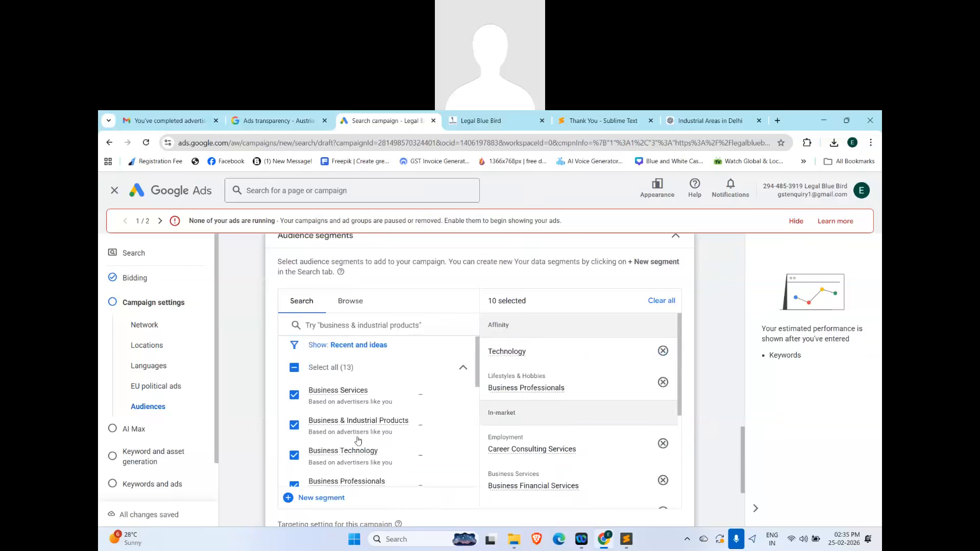
scroll(623, 406, "up", 3)
scroll(624, 407, "down", 5)
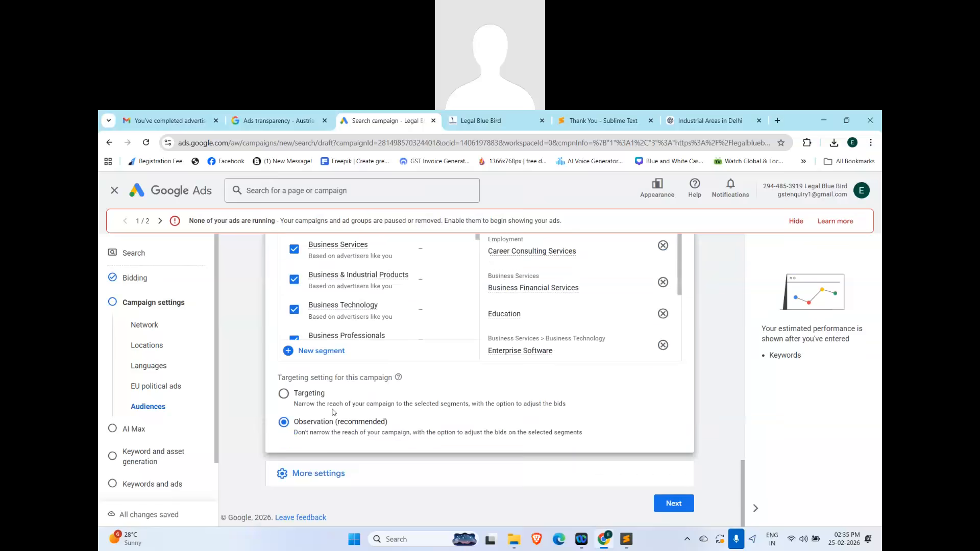
left_click(284, 395)
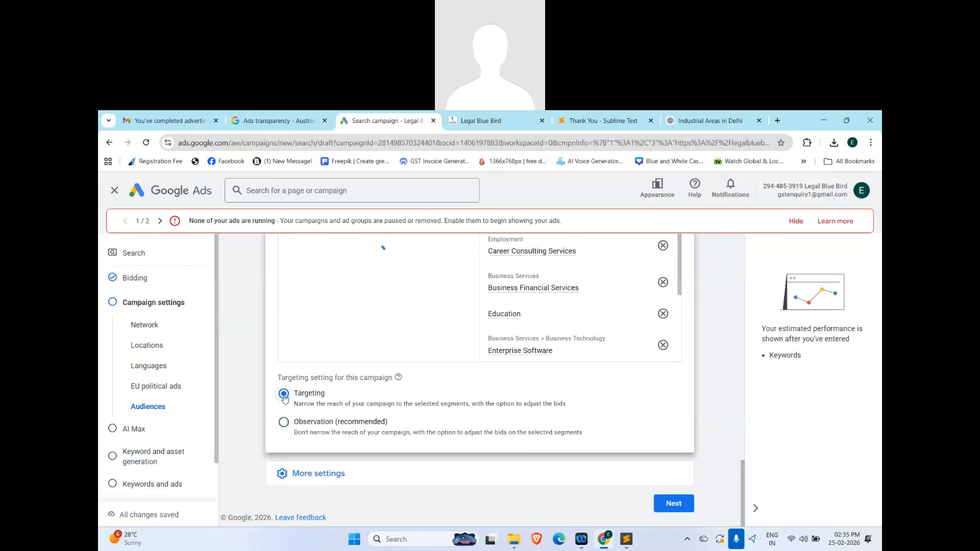
Step: Add the Business & Productivity Software and Software segments to the campaign's audience selection
scroll(357, 408, "up", 4)
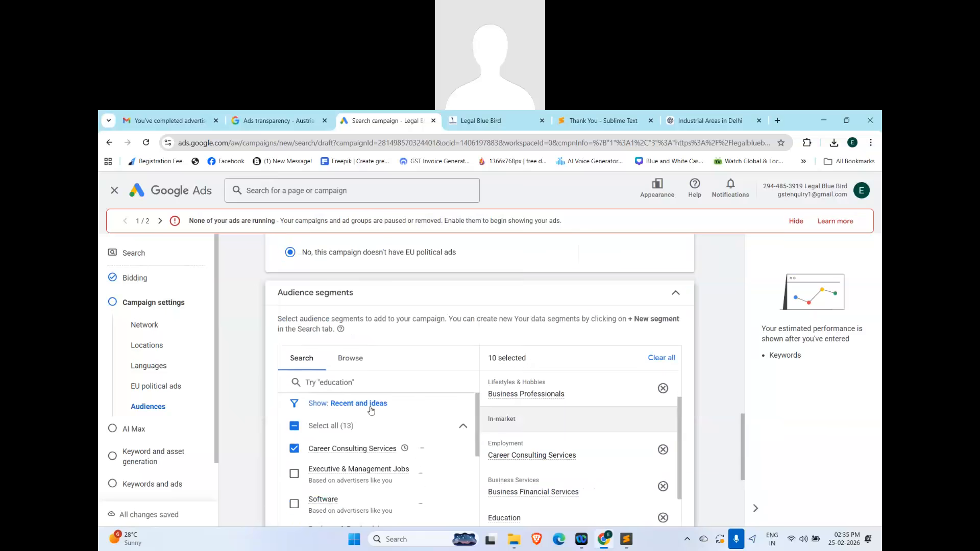
left_click(294, 437)
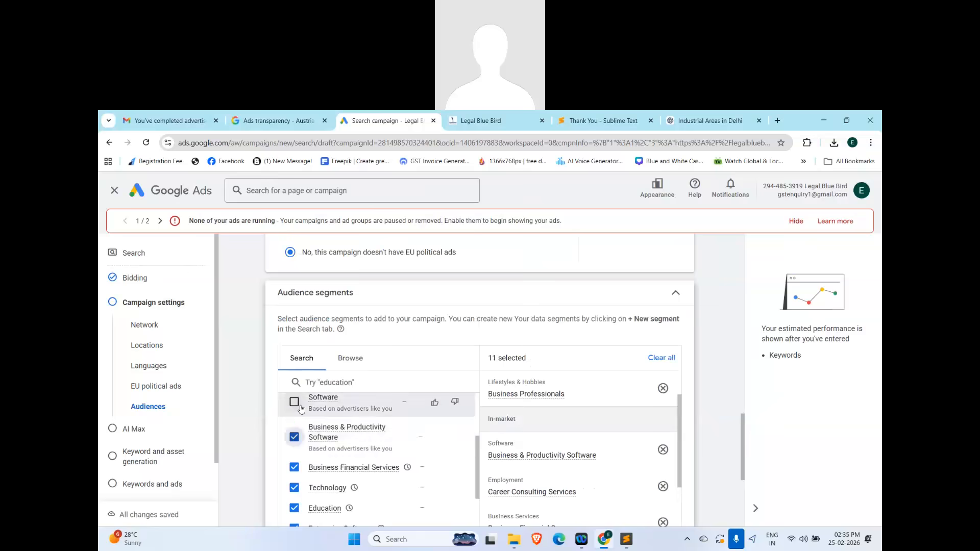
left_click(294, 402)
scroll(357, 444, "down", 3)
scroll(628, 433, "down", 4)
scroll(627, 433, "down", 4)
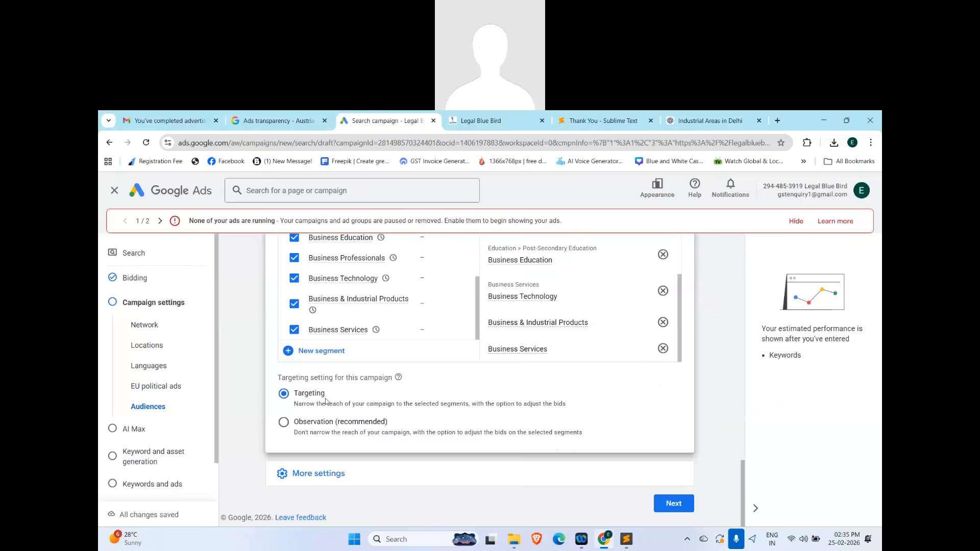
Step: Expand the additional campaign settings and view the ad rotation options
left_click(326, 474)
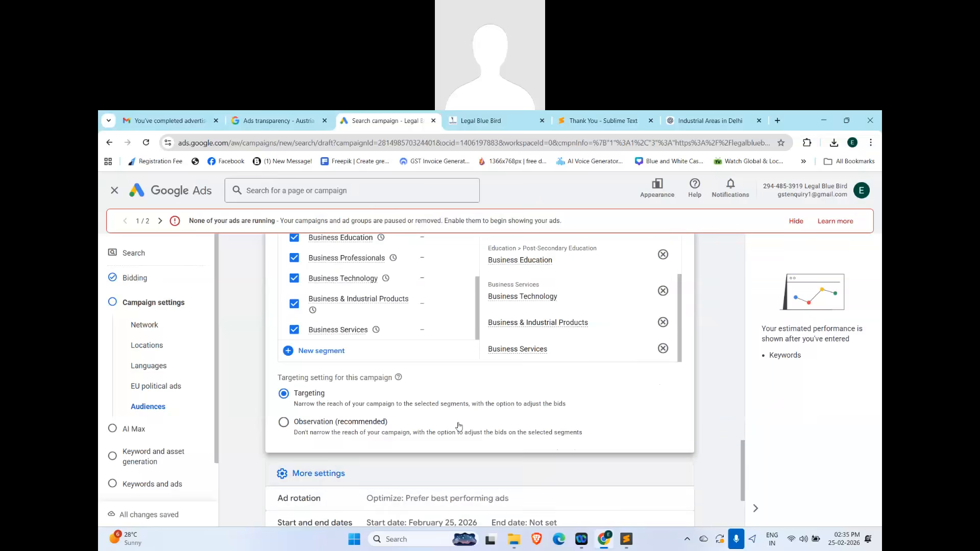
scroll(390, 387, "down", 3)
left_click(391, 387)
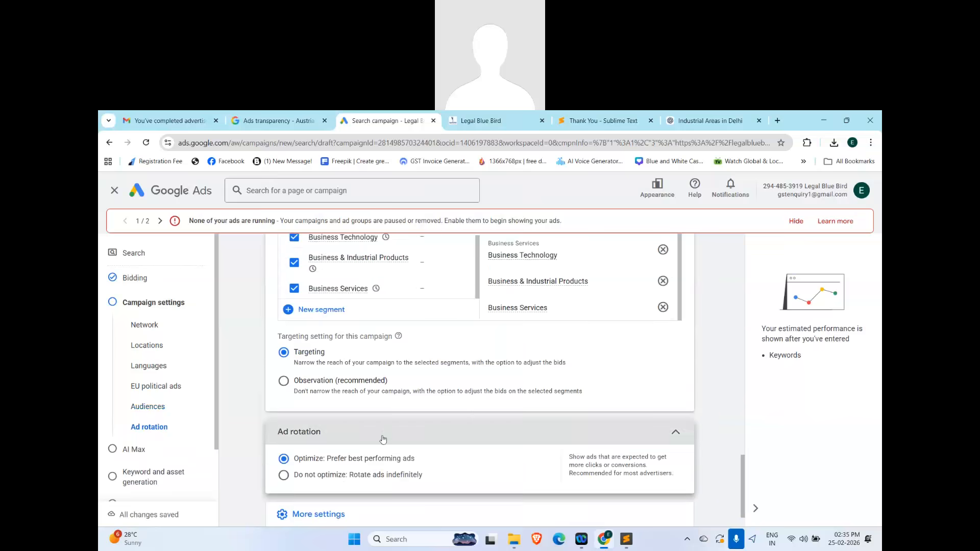
scroll(424, 396, "down", 1)
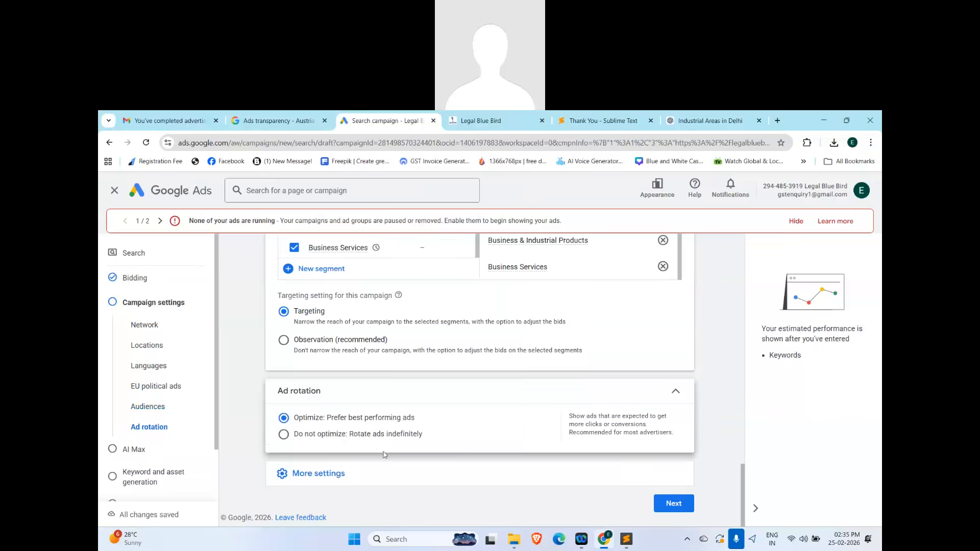
Step: Open the campaign's start and end date settings
left_click(340, 473)
scroll(388, 439, "down", 2)
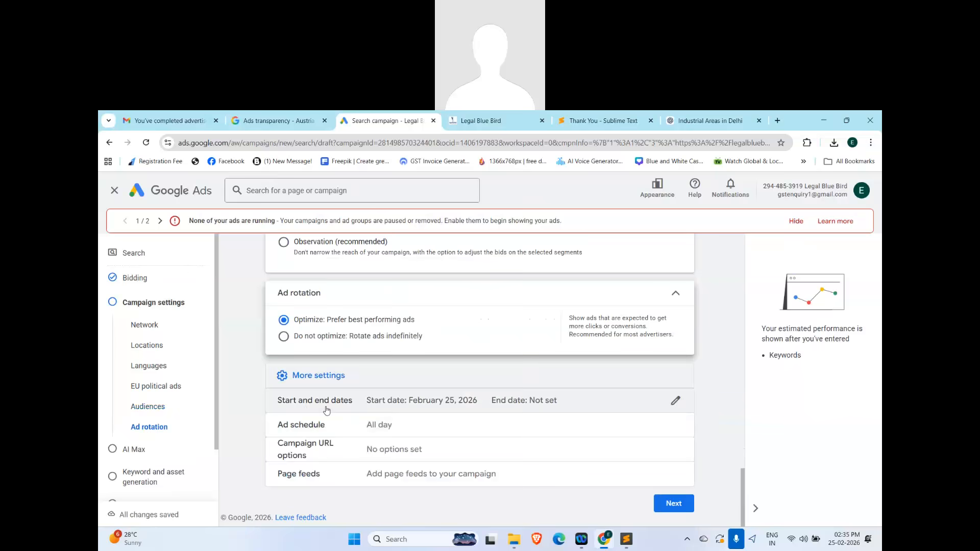
left_click(419, 405)
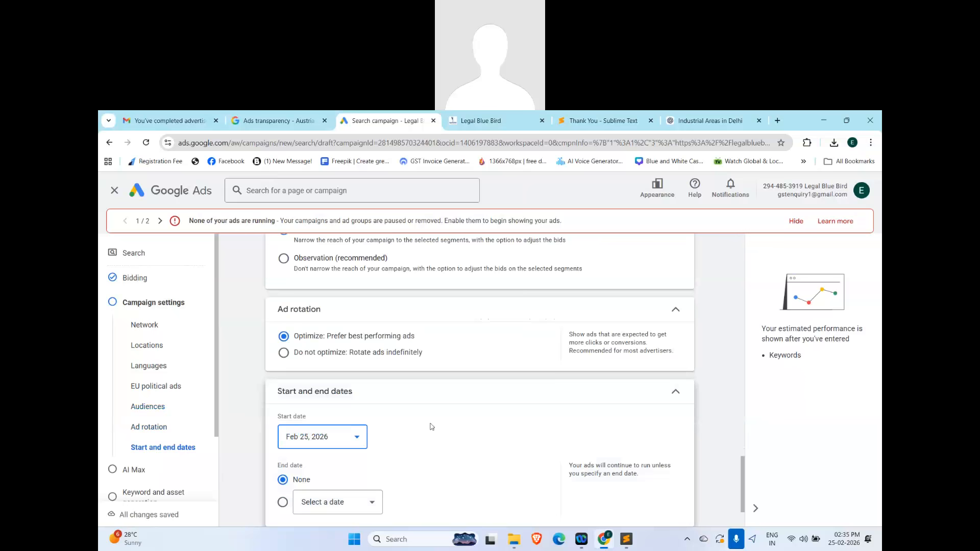
scroll(431, 426, "down", 2)
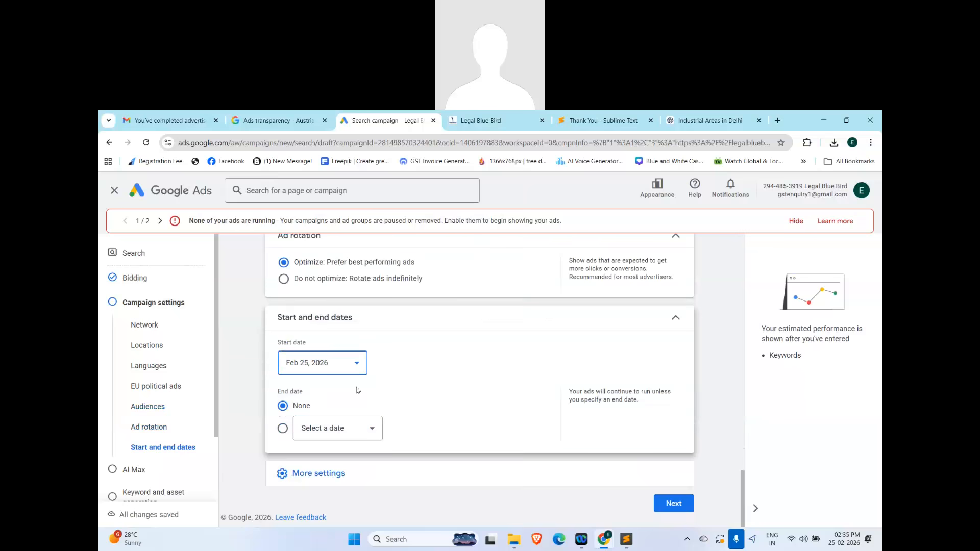
Step: Try Feb 28, 2026 and Feb 25, 2026 as the campaign's end date and return it to None
left_click(369, 439)
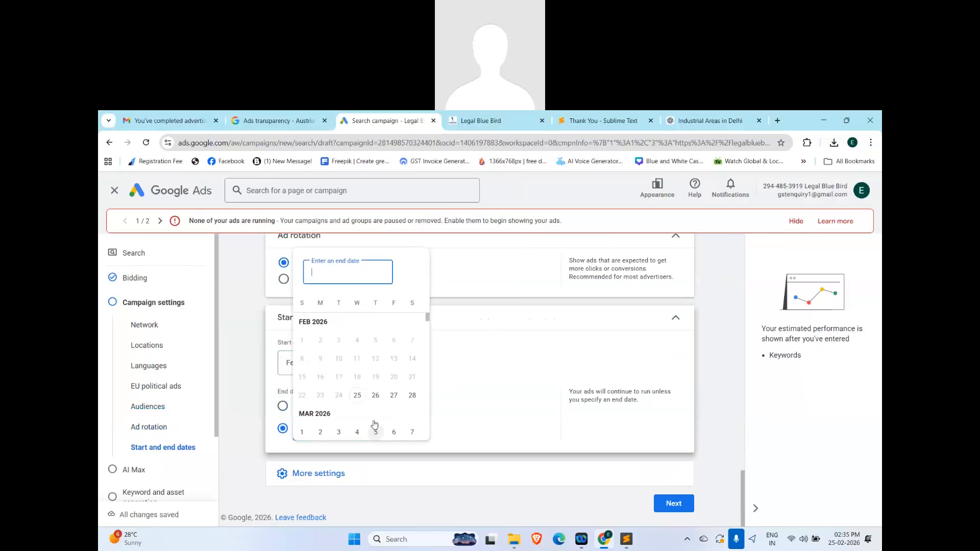
left_click(412, 397)
left_click(345, 431)
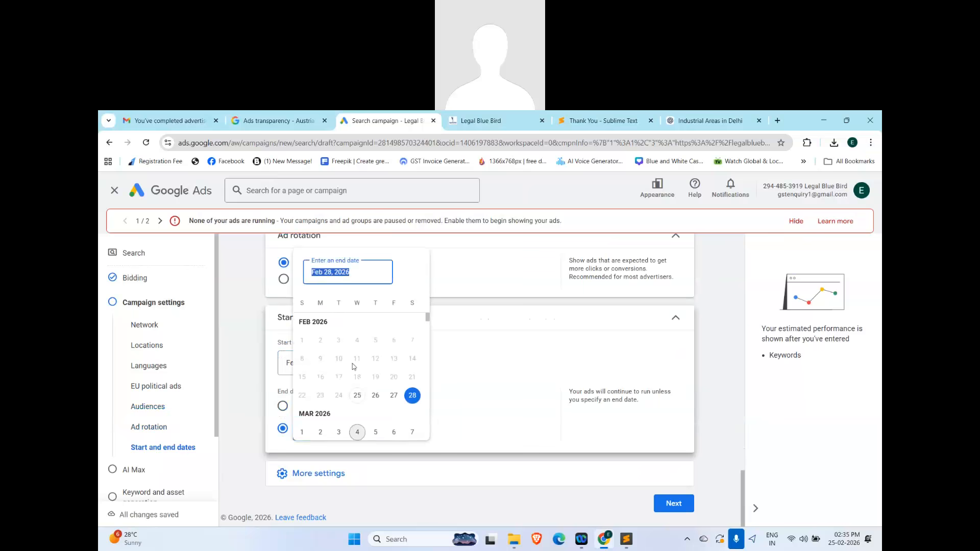
left_click(357, 396)
left_click(311, 363)
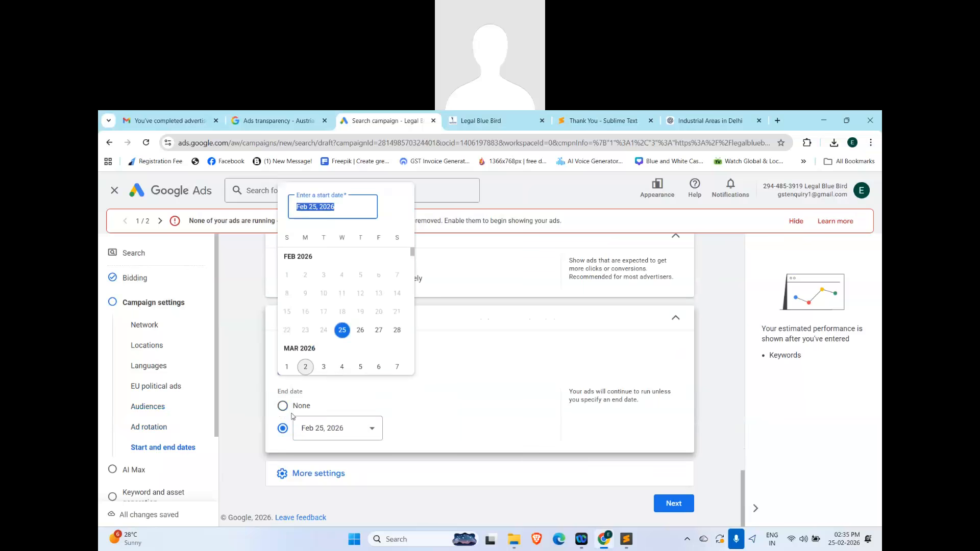
left_click(287, 407)
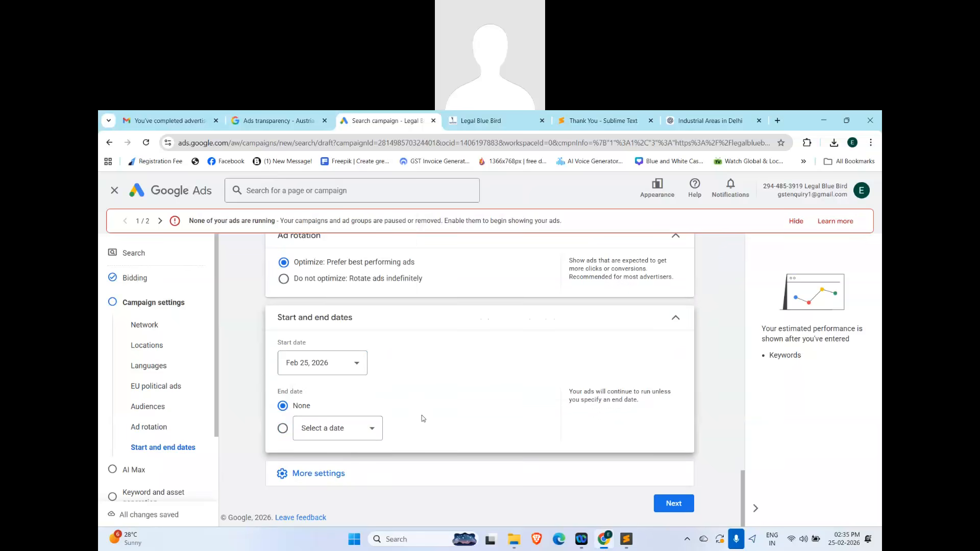
Step: Set the campaign's end date to Mar 1, 2026
left_click(359, 437)
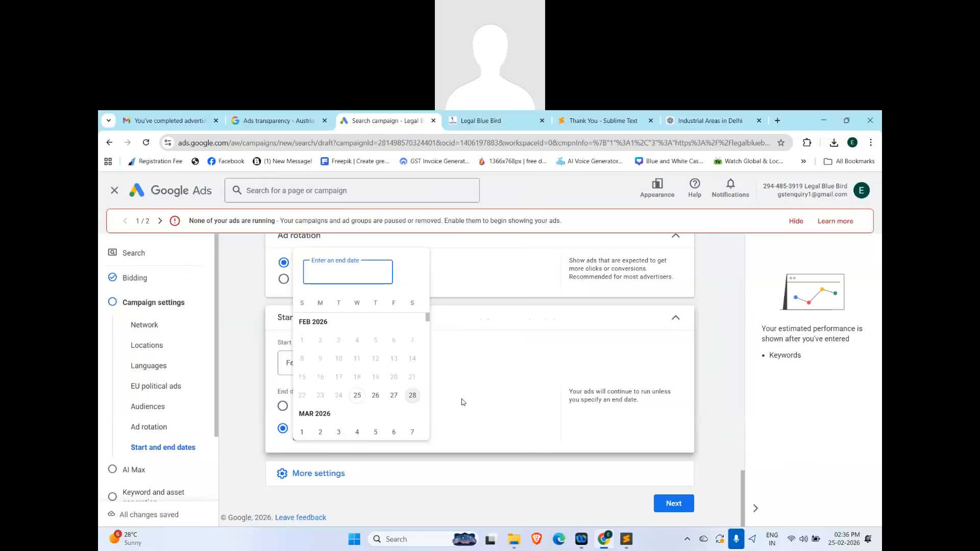
scroll(559, 366, "up", 1)
scroll(338, 416, "down", 3)
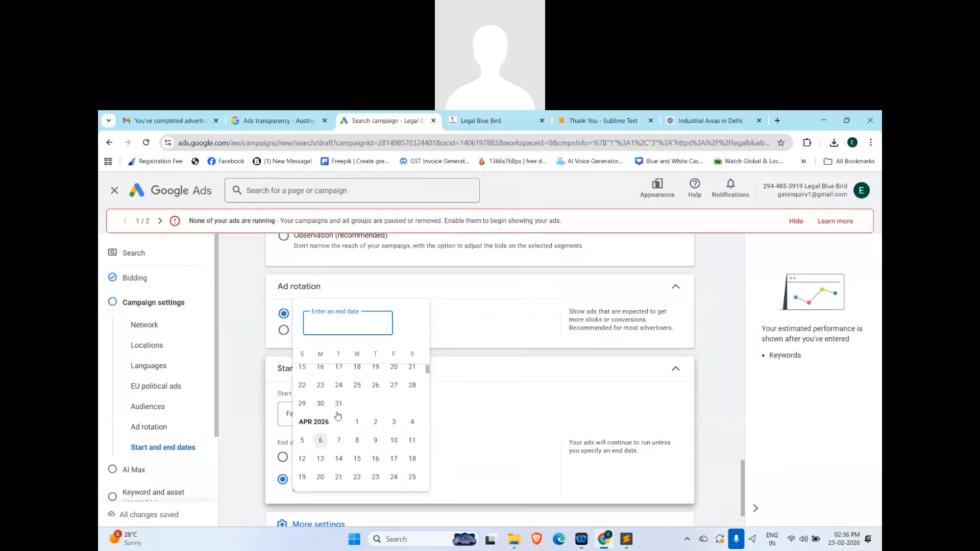
scroll(327, 424, "up", 3)
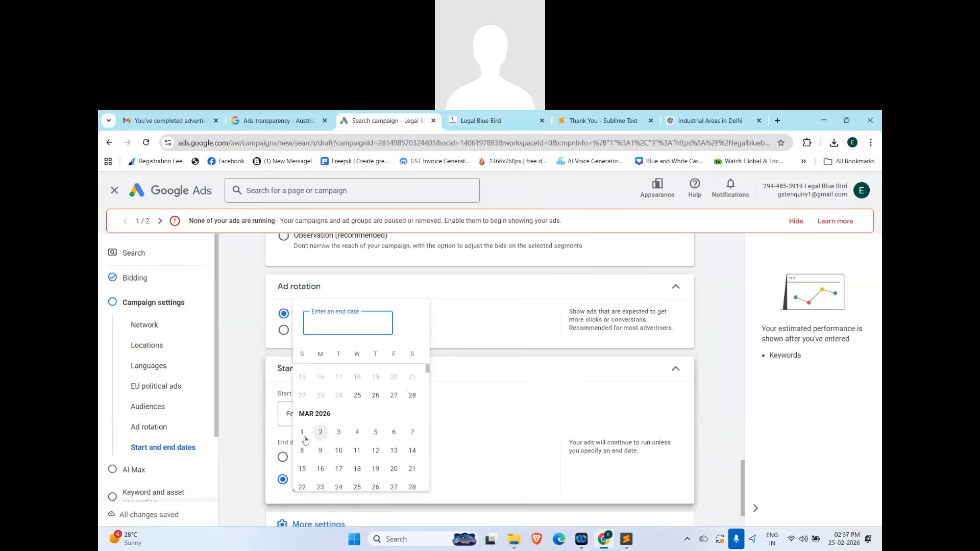
left_click(302, 434)
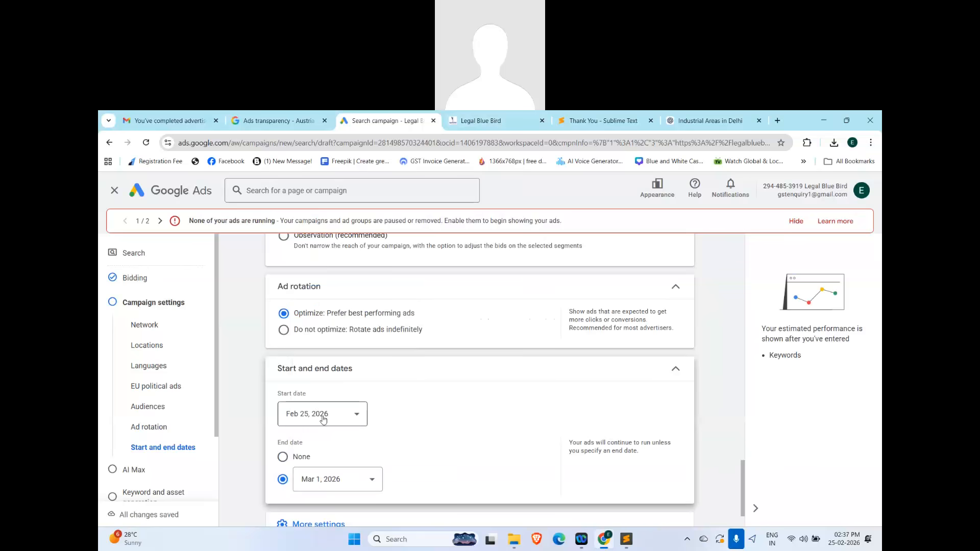
Step: Set the campaign's start date to Mar 1, 2026 and its end date to Mar 7, 2026
left_click(323, 416)
left_click(287, 418)
left_click(332, 477)
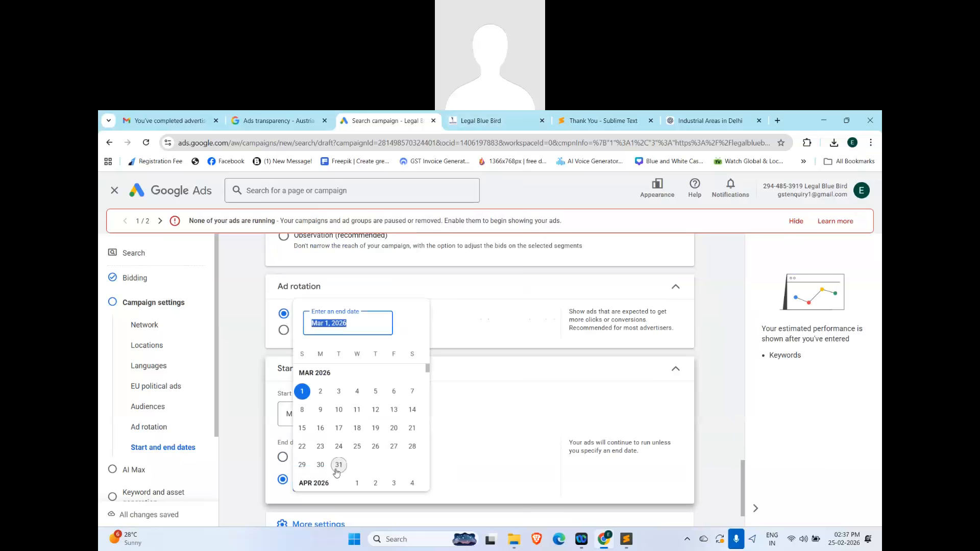
left_click(412, 391)
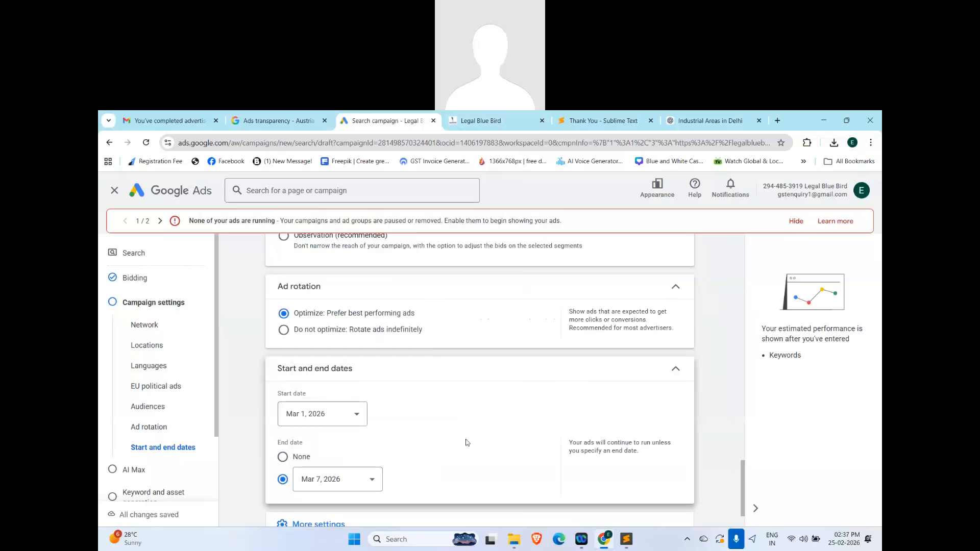
scroll(466, 443, "down", 1)
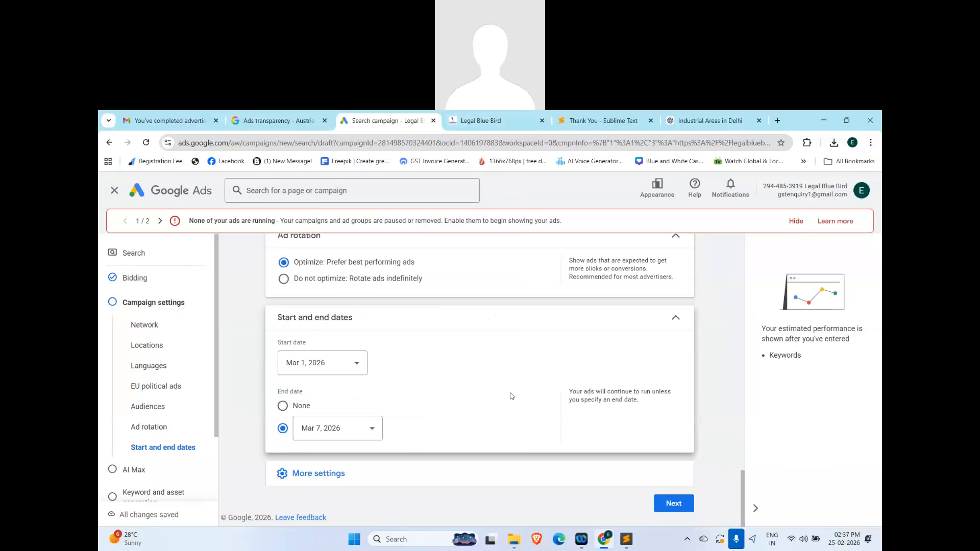
Step: Set the campaign's start date back to Feb 25, 2026 and its end date to None
left_click(333, 365)
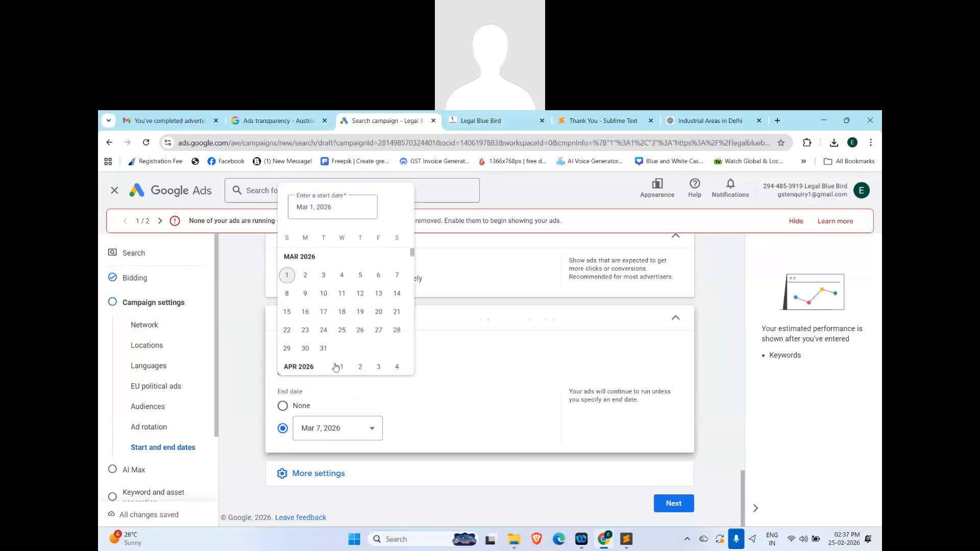
scroll(359, 296, "up", 3)
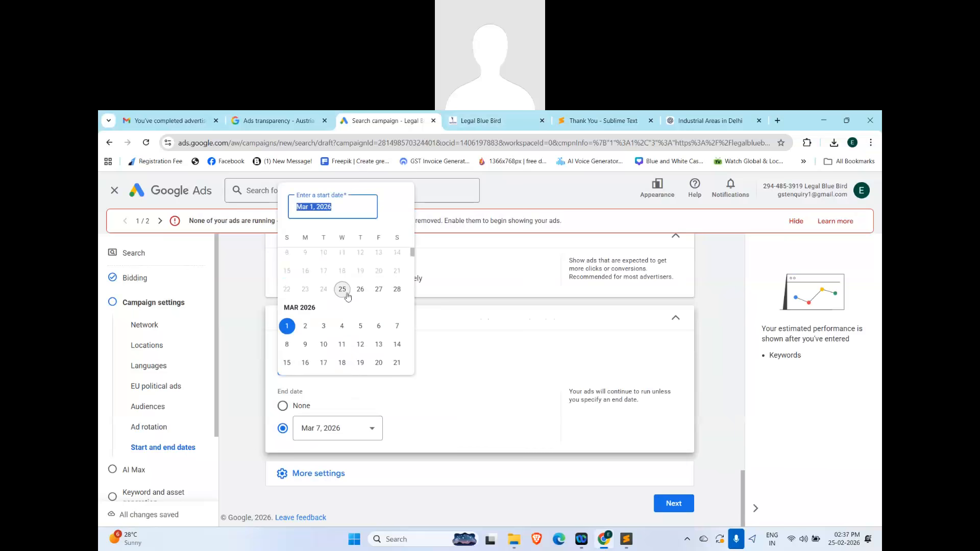
left_click(340, 289)
left_click(324, 406)
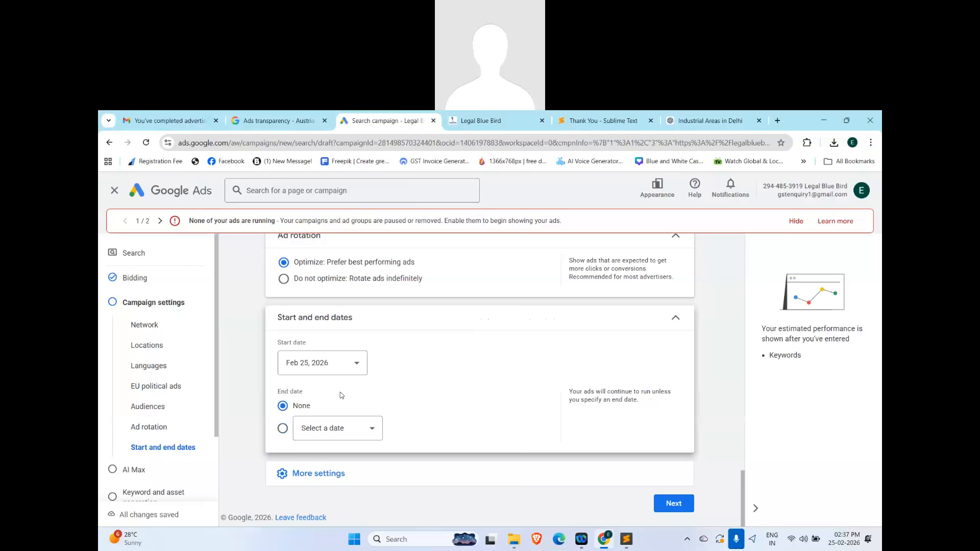
Step: Open the campaign's ad schedule settings and add a second schedule row
left_click(319, 473)
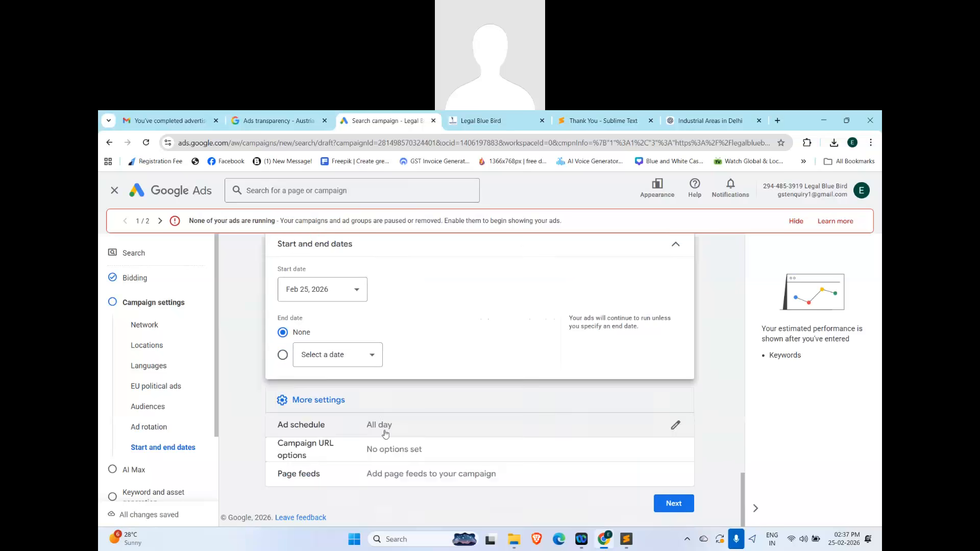
left_click(386, 434)
left_click(296, 463)
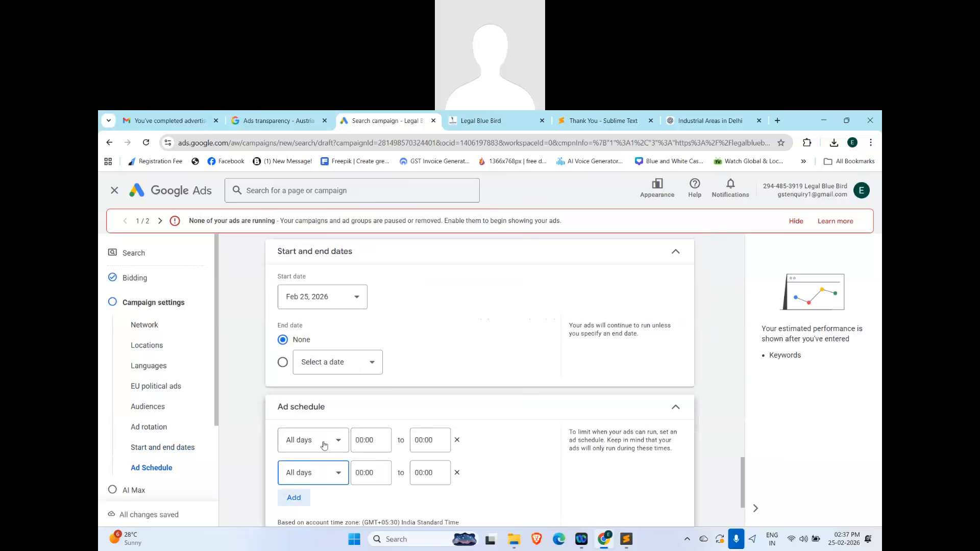
Step: Set the days of the first ad schedule row to Mondays - Fridays
left_click(324, 446)
left_click(323, 453)
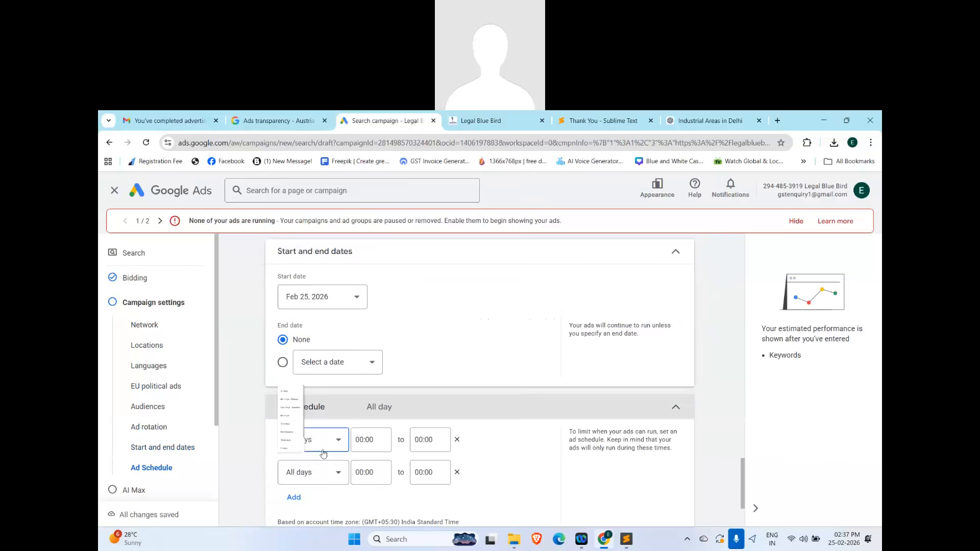
left_click(328, 410)
left_click(322, 441)
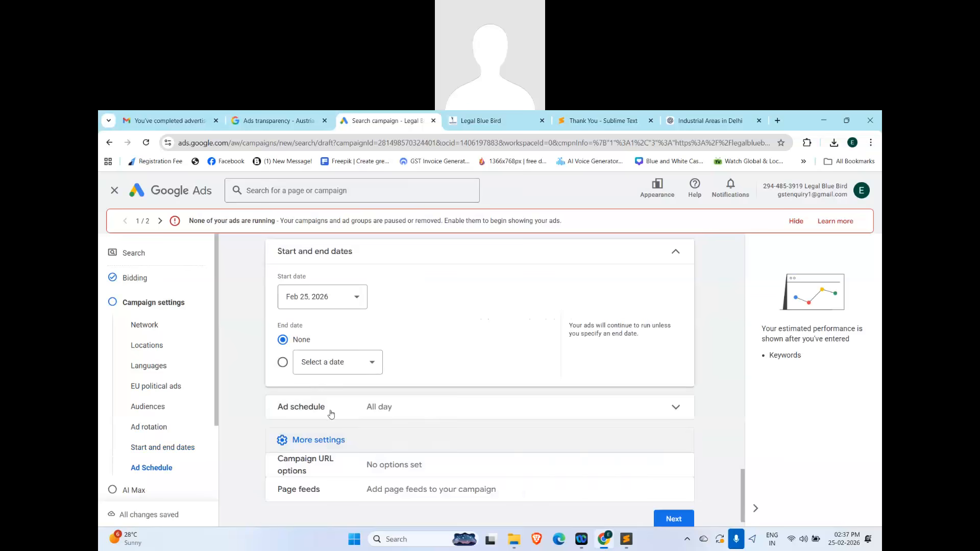
left_click(331, 413)
left_click(330, 442)
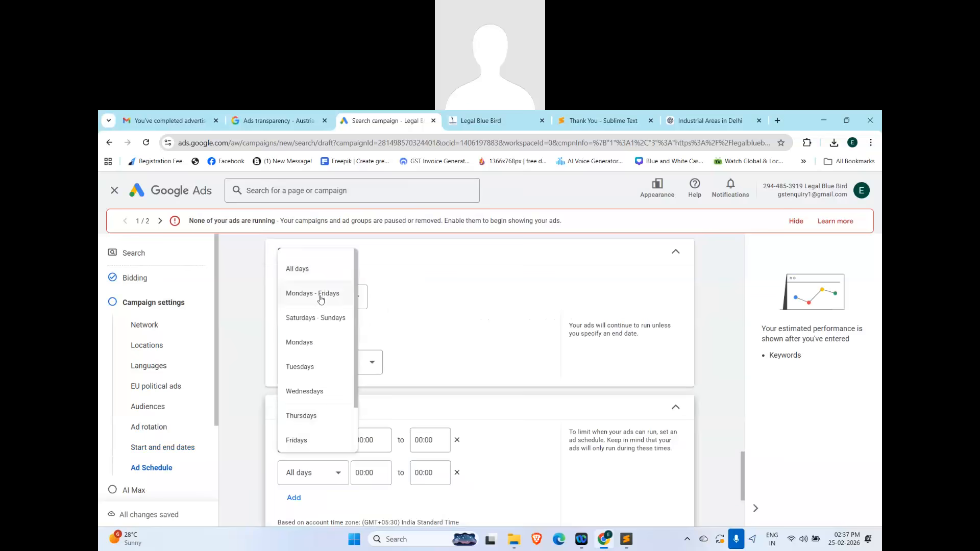
left_click(321, 296)
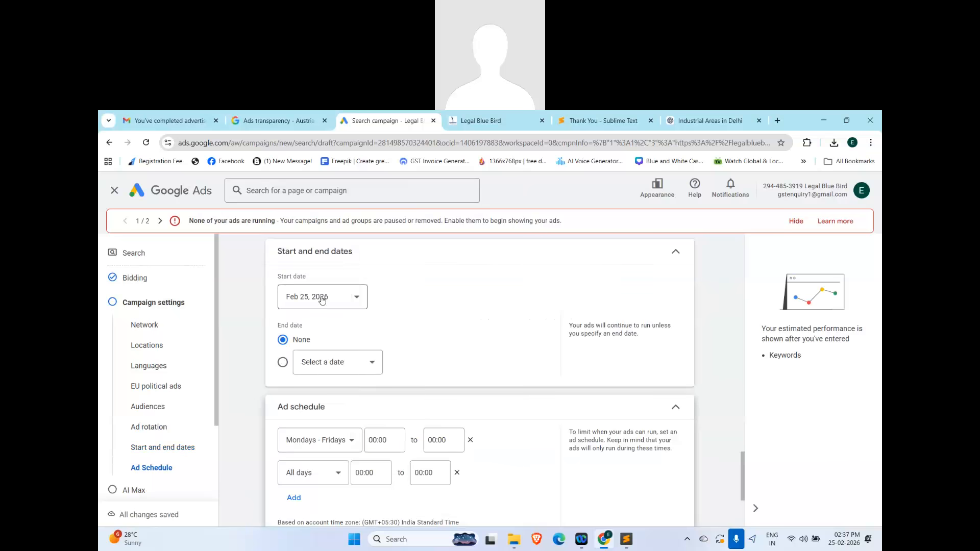
Step: Set the start time of the Mondays - Fridays ad schedule row to 09:00
left_click(404, 442)
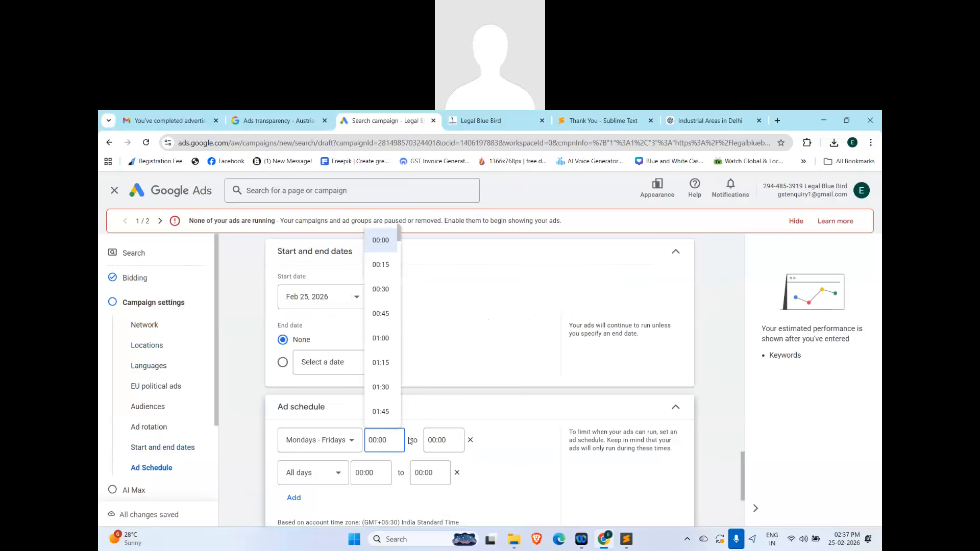
key("BackSpace")
key("BackSpace")
key("BackSpace")
key("BackSpace")
key("BackSpace")
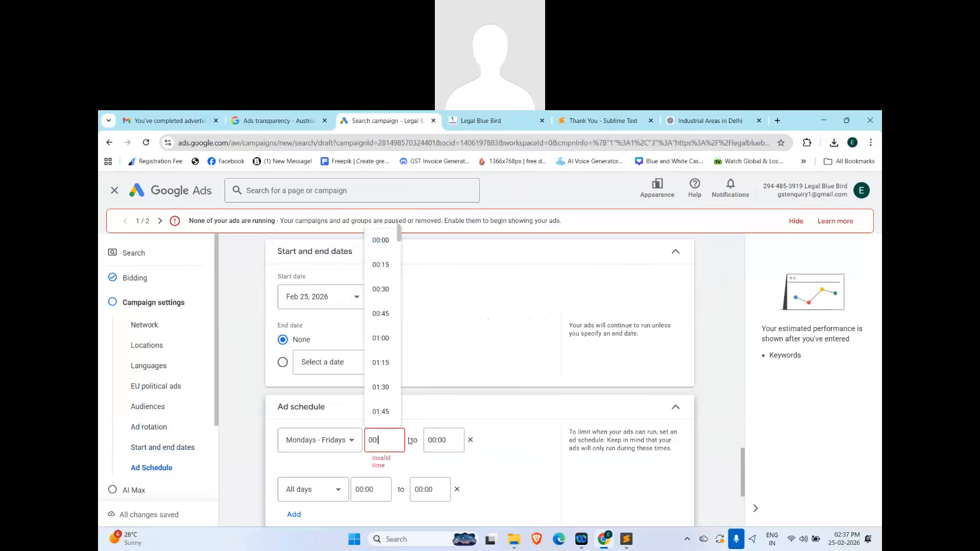
type("09")
scroll(386, 373, "down", 1)
scroll(386, 372, "down", 13)
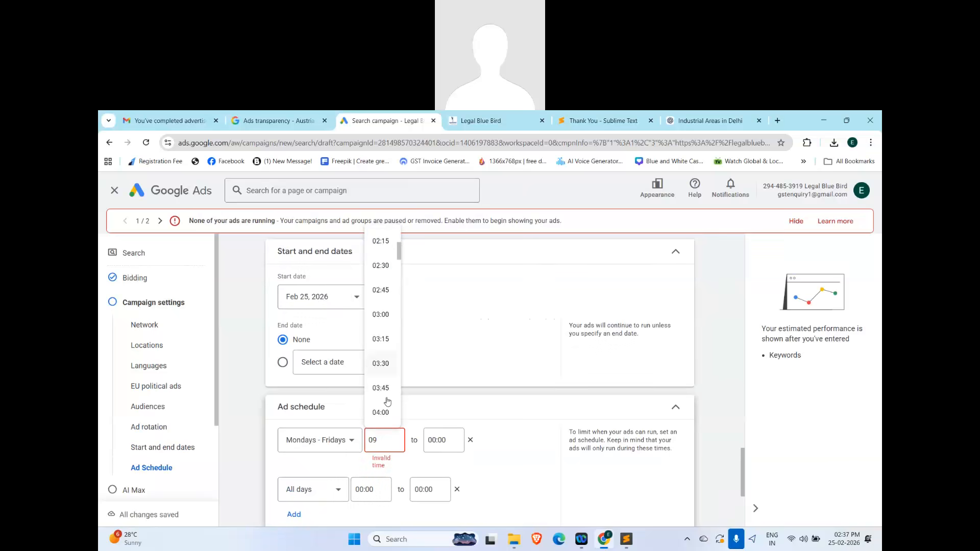
scroll(386, 408, "down", 2)
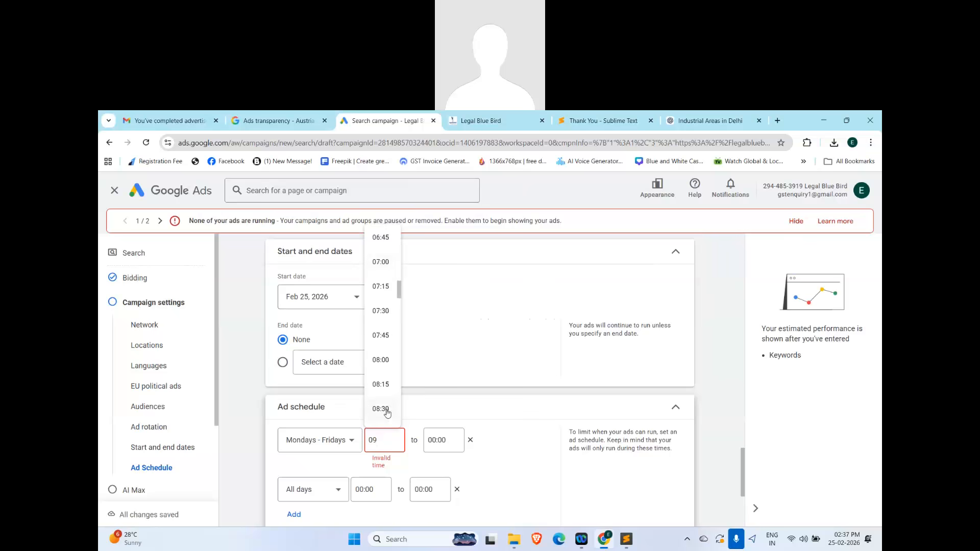
left_click(380, 367)
Step: Set the end time of the Mondays - Fridays ad schedule row to 12:00
left_click(432, 434)
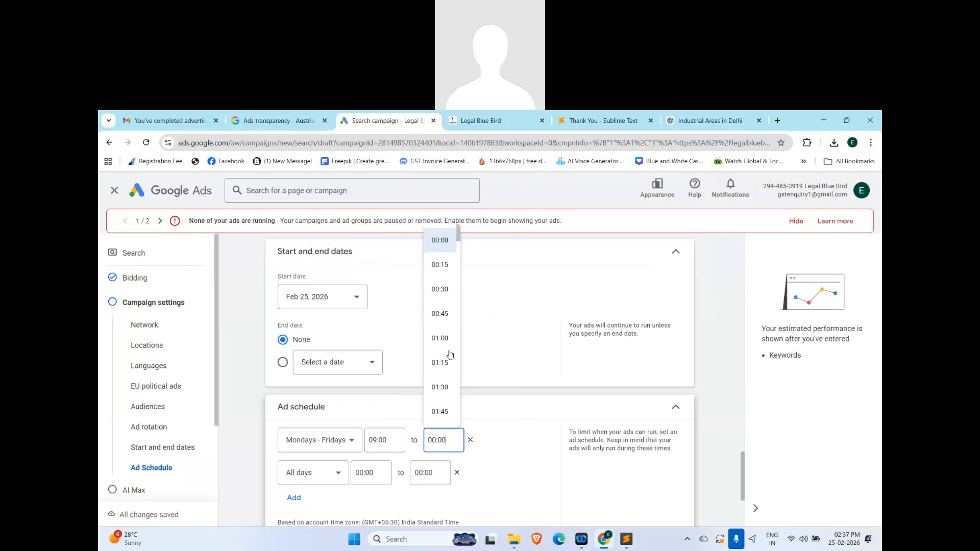
scroll(452, 388, "down", 4)
scroll(454, 395, "down", 8)
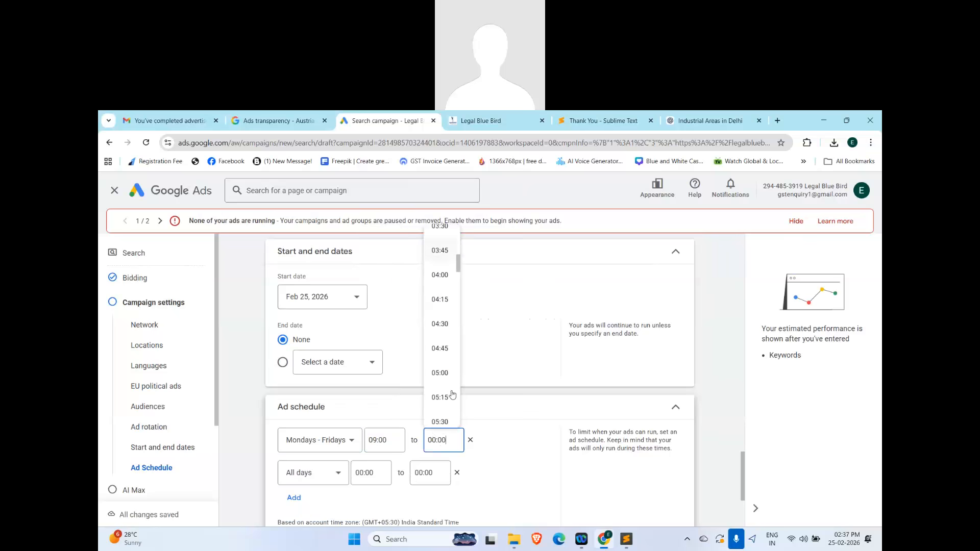
scroll(452, 400, "down", 10)
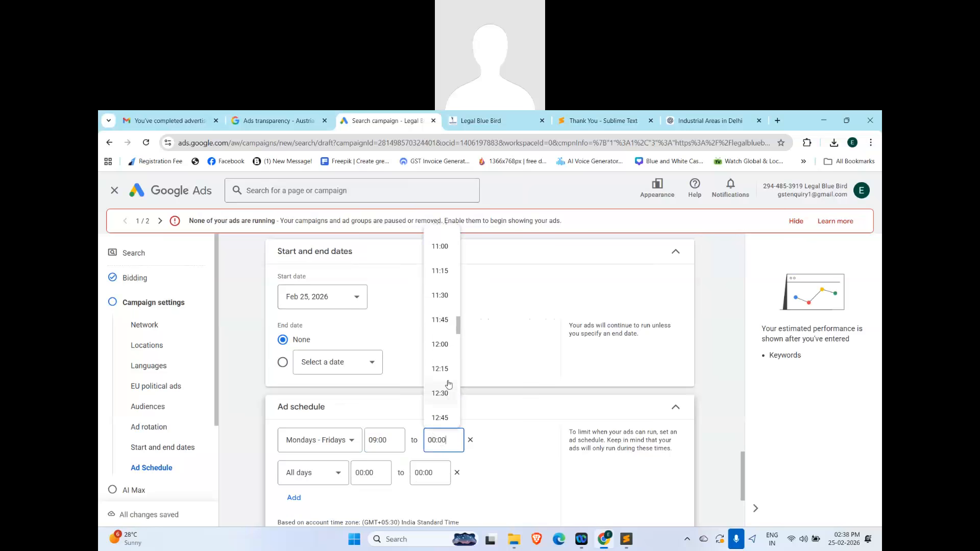
left_click(447, 352)
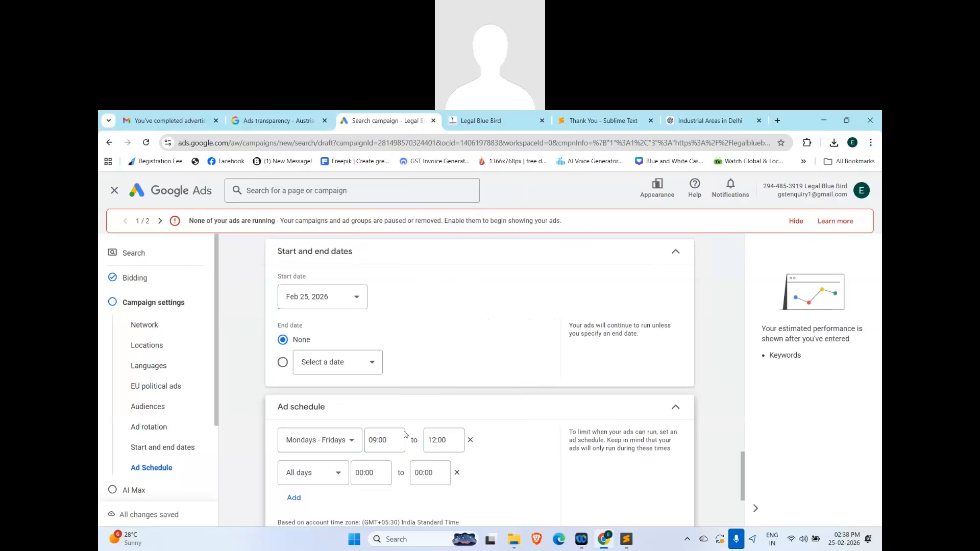
Step: Set the second ad schedule row to Saturdays with a start time of 09:00
left_click(319, 476)
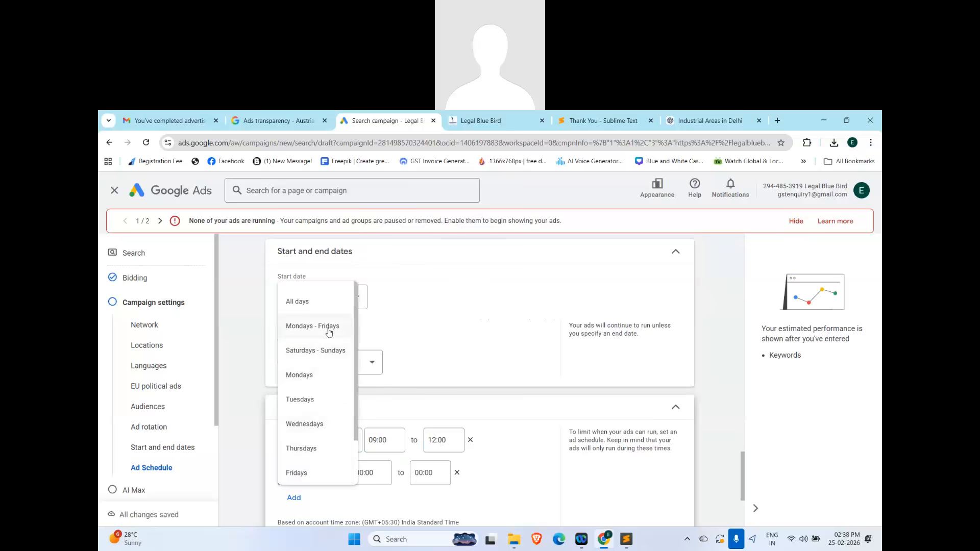
scroll(315, 449, "down", 1)
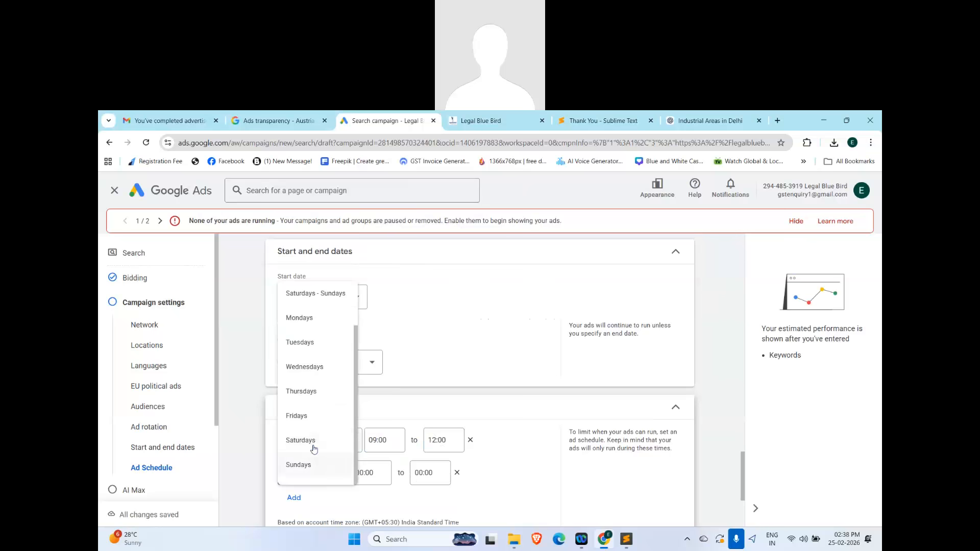
left_click(314, 449)
left_click(365, 473)
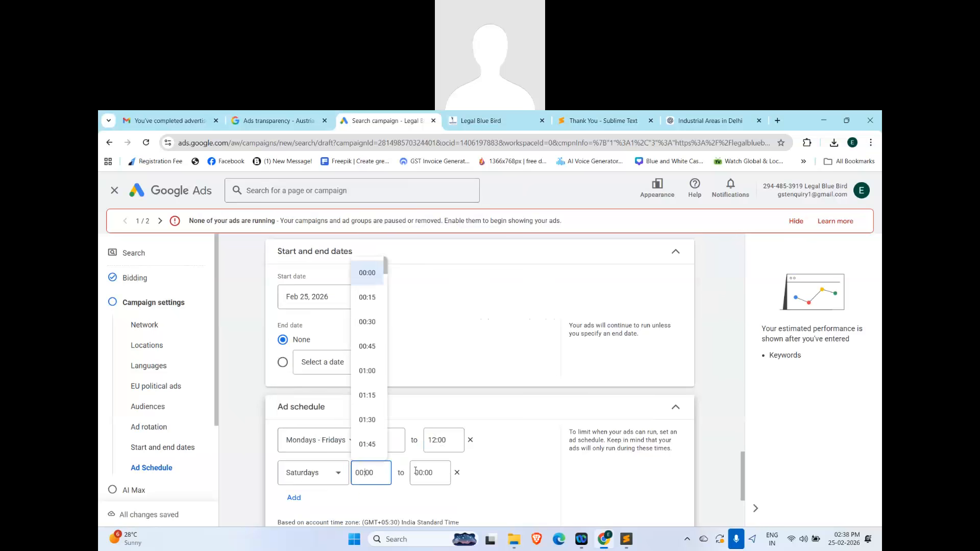
key("BackSpace")
key("BackSpace")
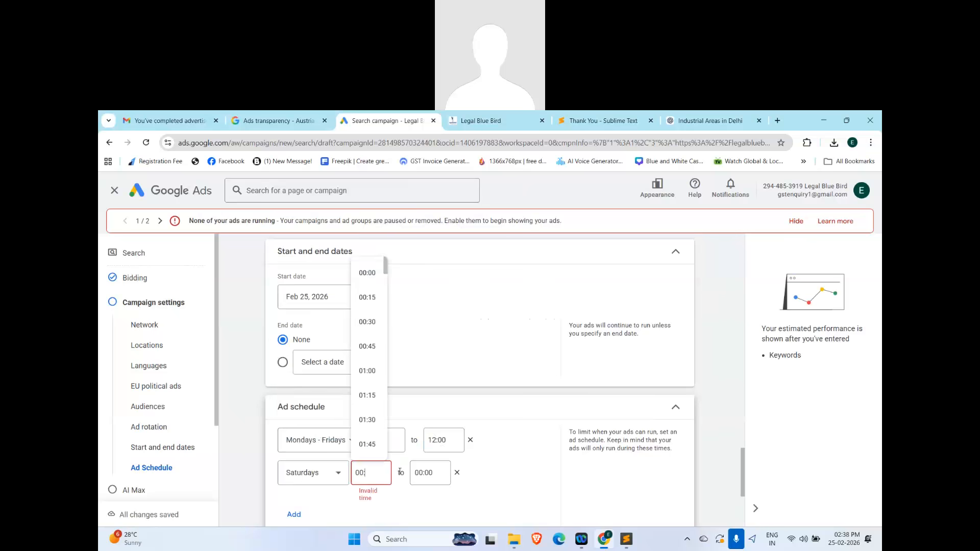
type("9")
left_click(440, 474)
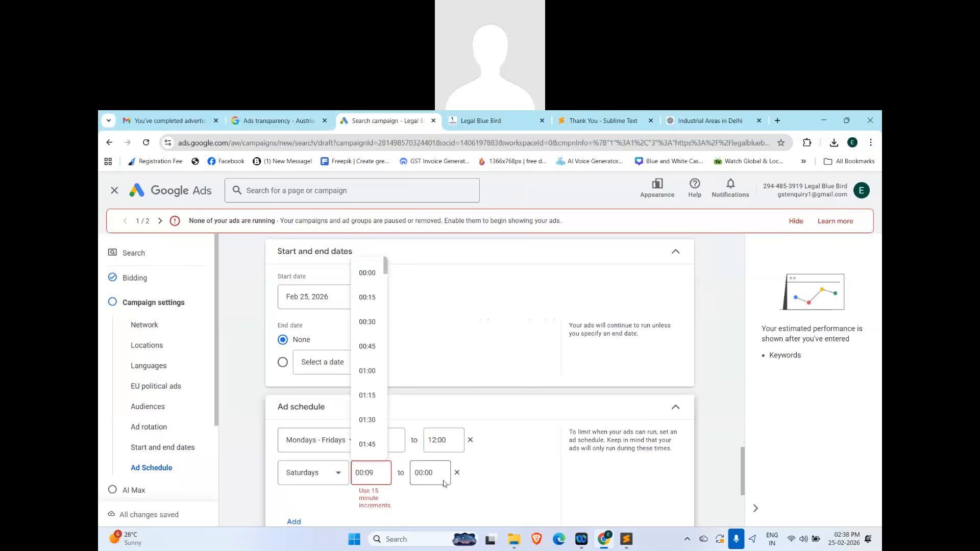
left_click(360, 472)
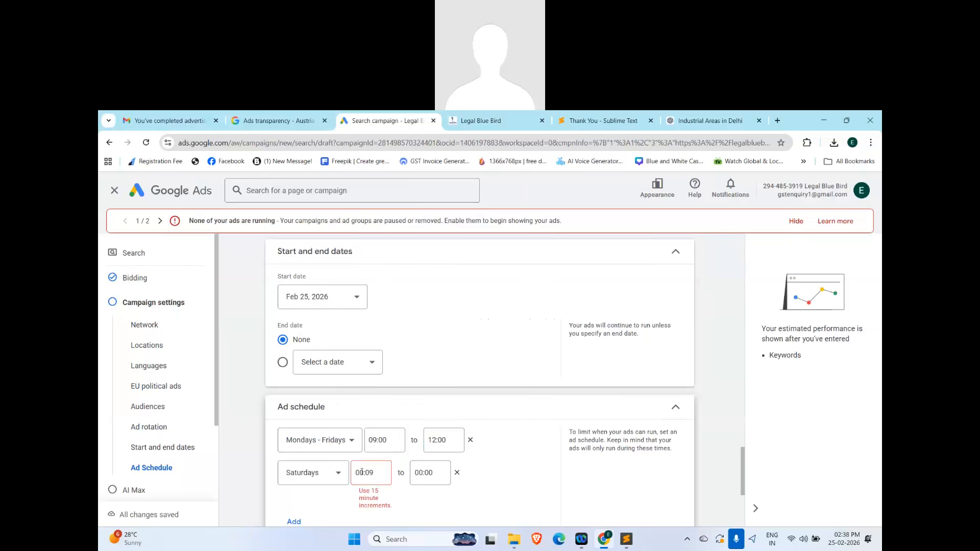
key("BackSpace")
type("9")
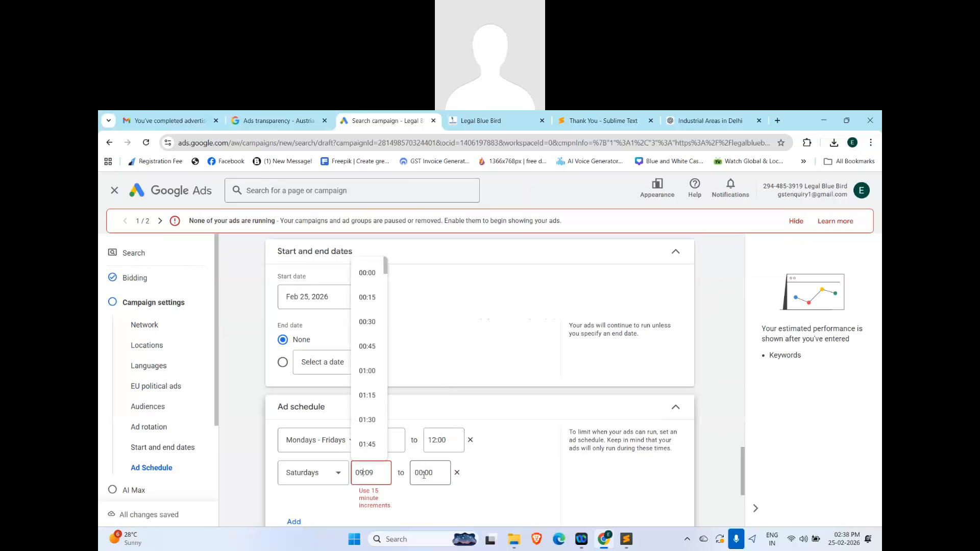
key("BackSpace")
type("0")
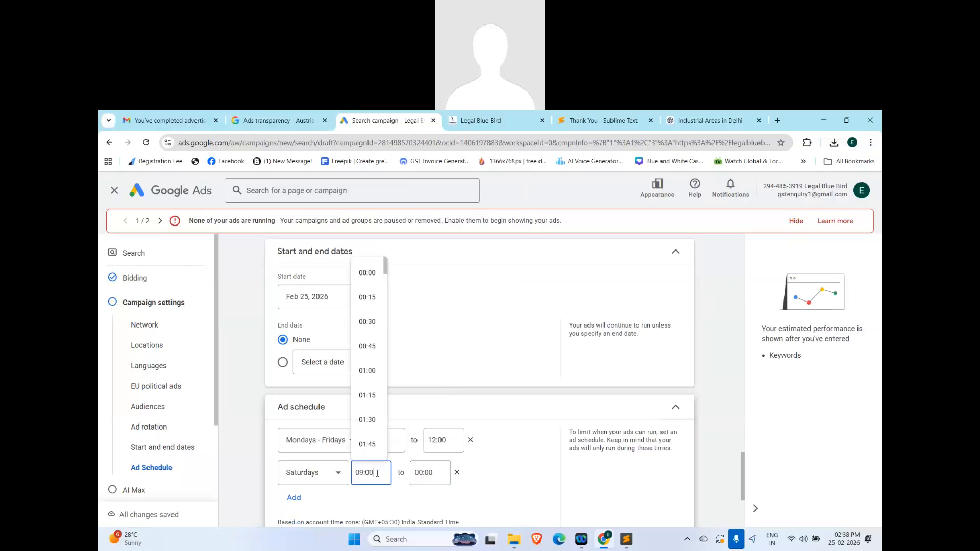
Step: Set the end time of the Saturdays ad schedule row to 12:00
left_click(423, 473)
key("BackSpace")
key("BackSpace")
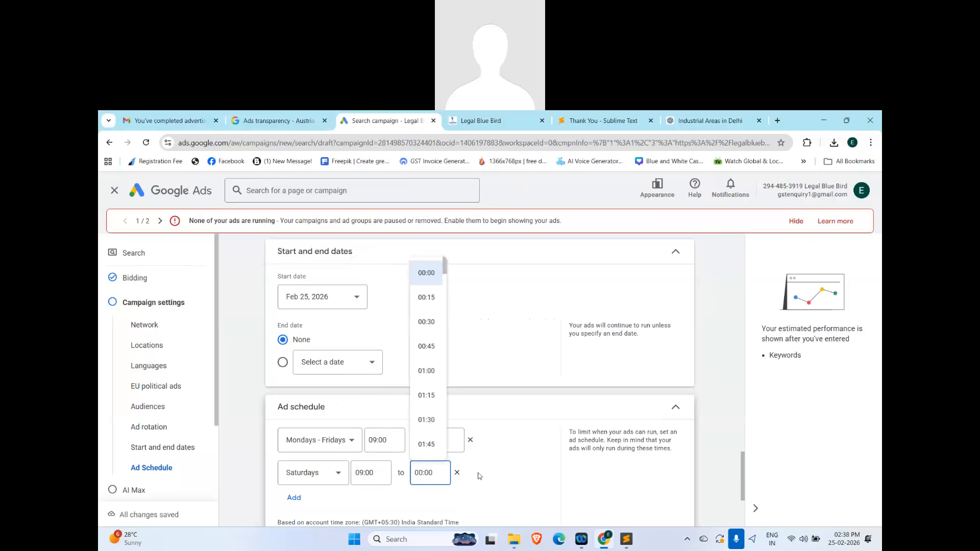
type("12")
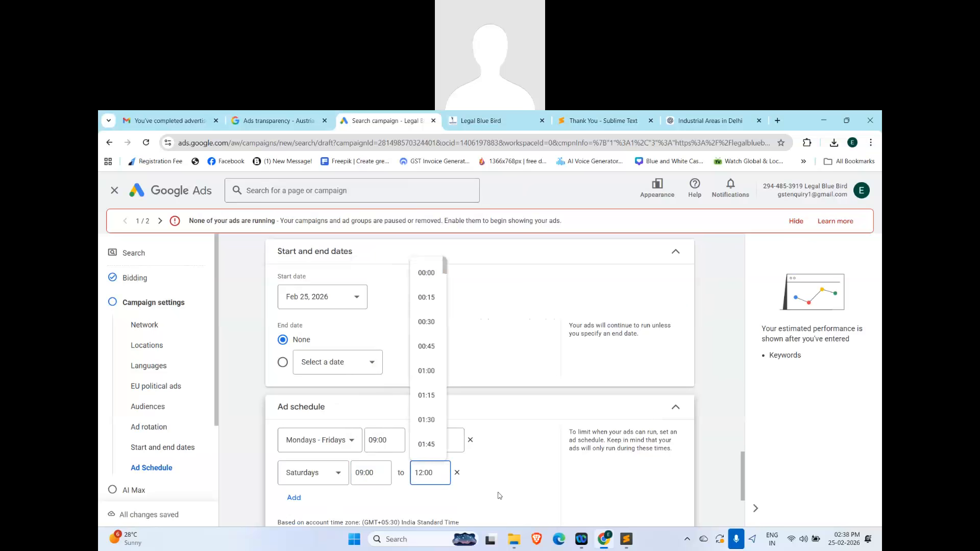
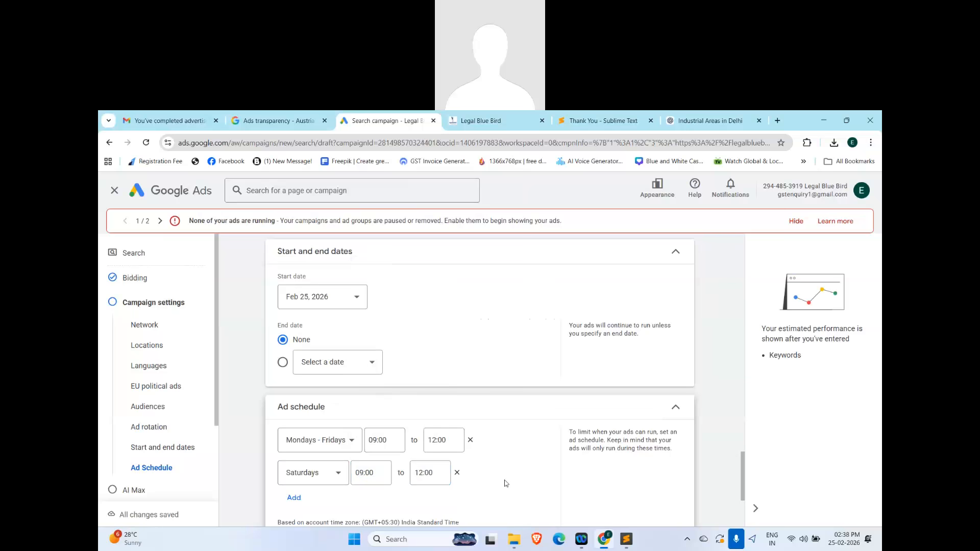
Step: Change the day of the first ad schedule row to Mondays and of the second row to Tuesdays
left_click(352, 441)
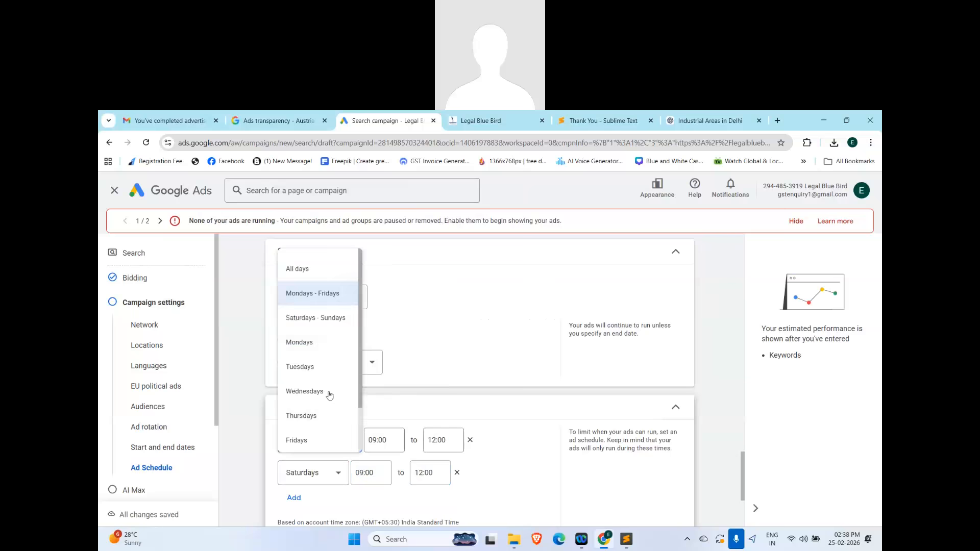
left_click(310, 344)
left_click(335, 472)
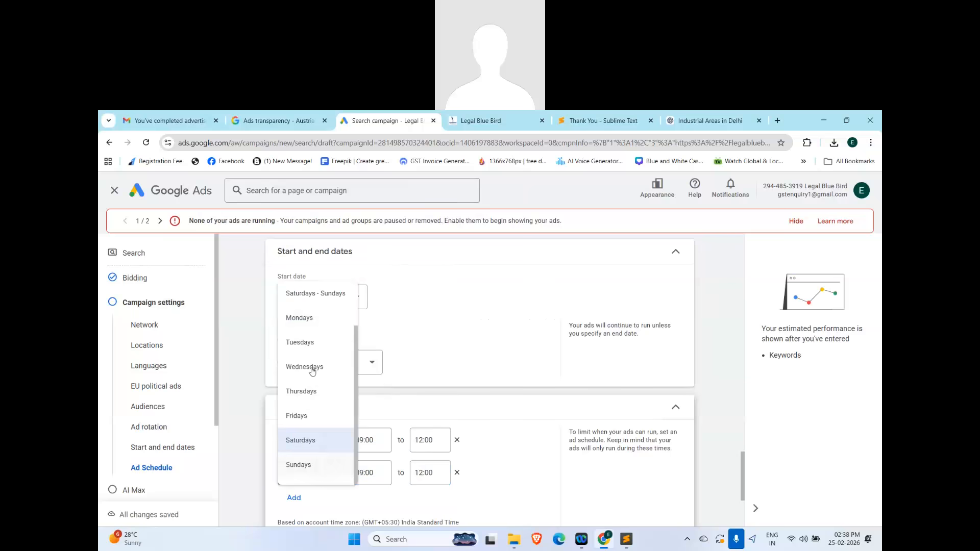
left_click(308, 343)
Step: Add three ad schedule rows and set their days to Wednesdays, Thursdays and Fridays
left_click(294, 498)
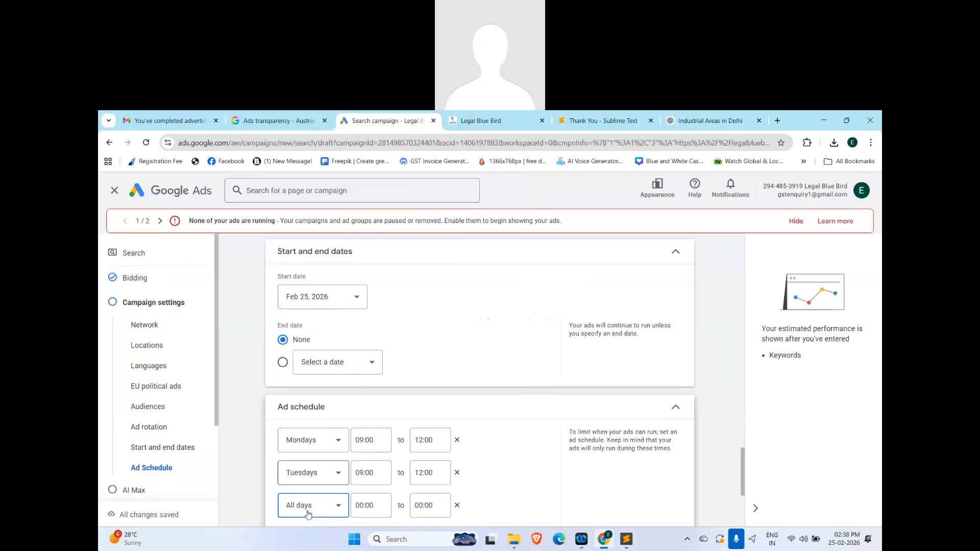
left_click(338, 442)
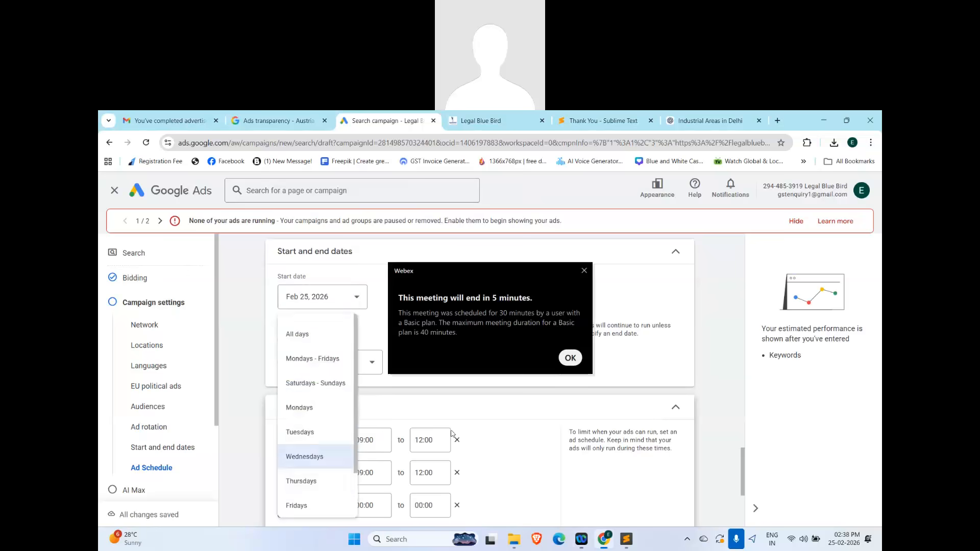
left_click(304, 456)
scroll(387, 452, "down", 3)
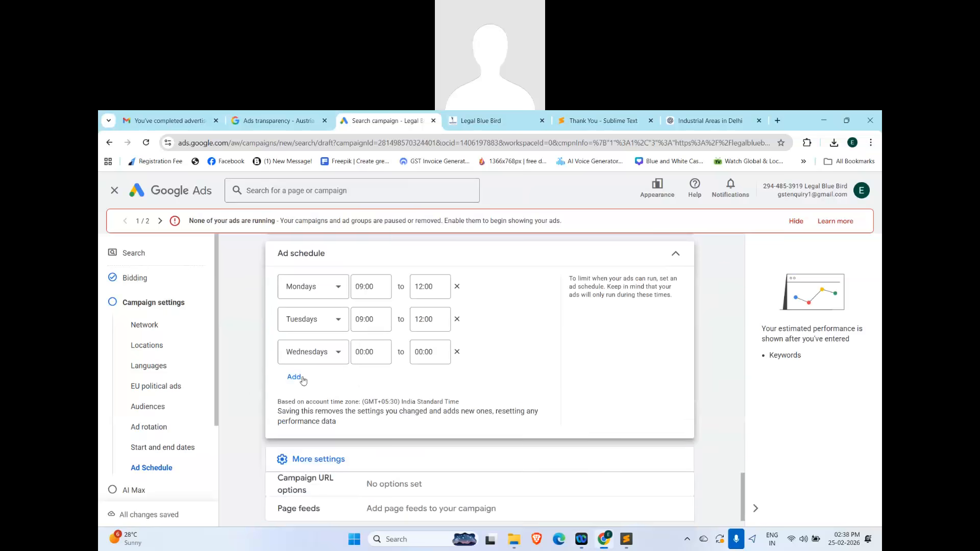
left_click(295, 378)
left_click(327, 386)
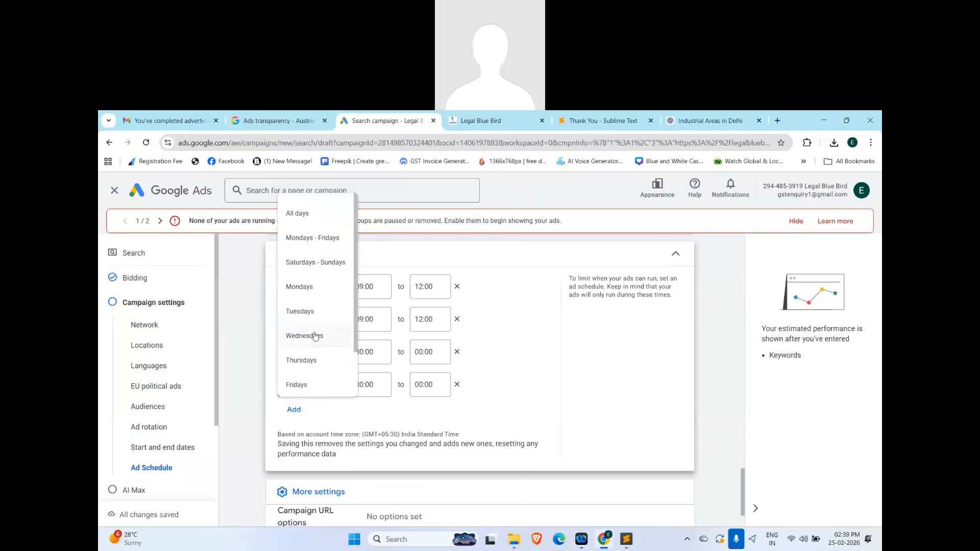
left_click(313, 366)
left_click(299, 410)
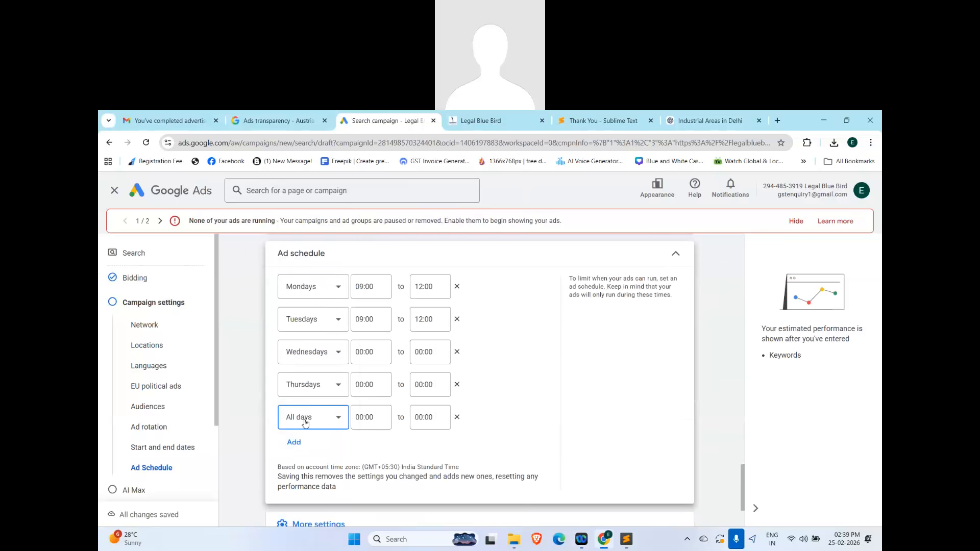
left_click(305, 423)
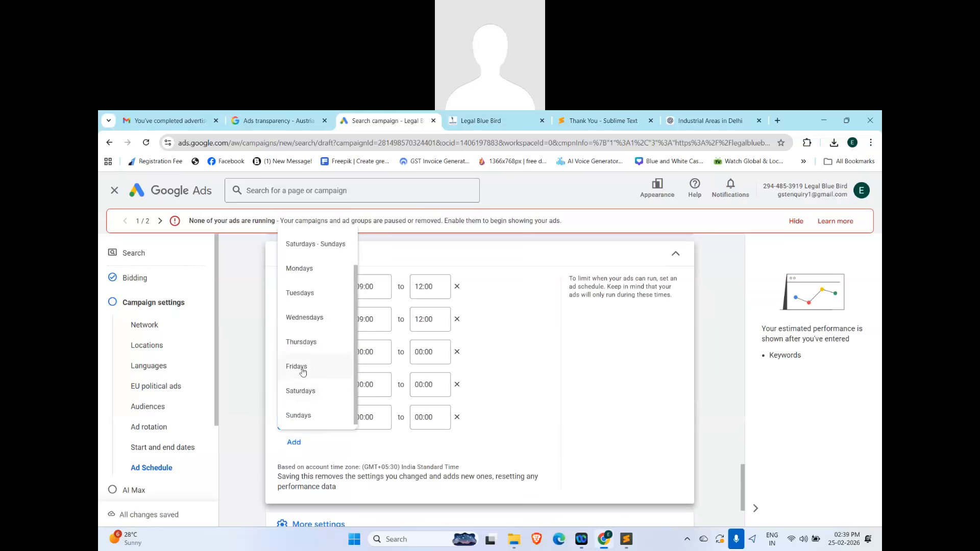
left_click(303, 371)
Step: Add two more ad schedule rows and set their days to Saturdays and Sundays
left_click(294, 442)
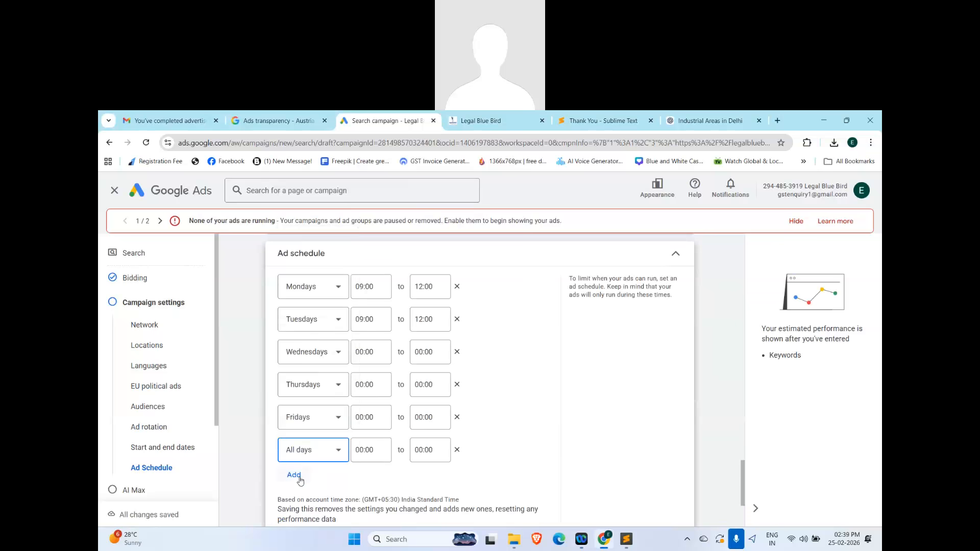
left_click(300, 478)
left_click(313, 450)
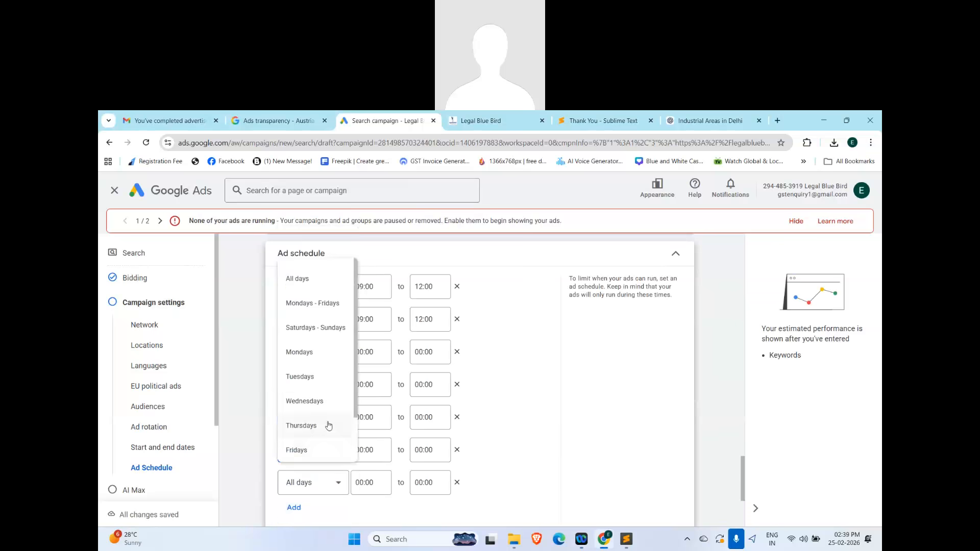
scroll(328, 426, "down", 2)
left_click(308, 428)
left_click(306, 481)
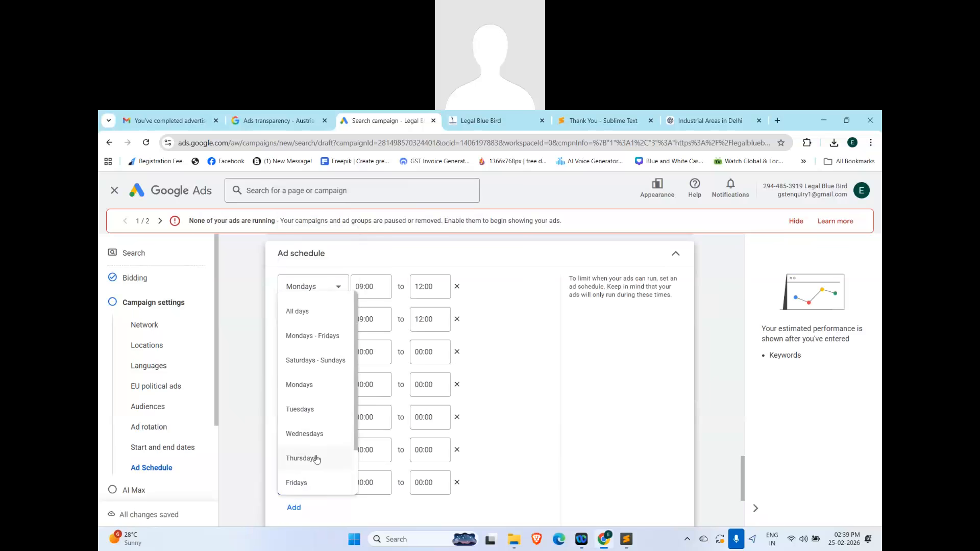
scroll(313, 462, "down", 2)
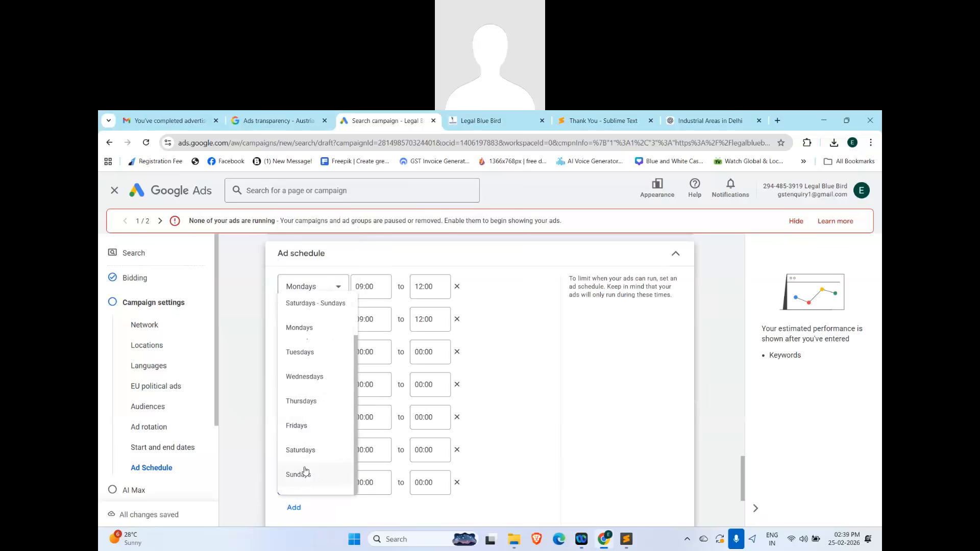
left_click(305, 472)
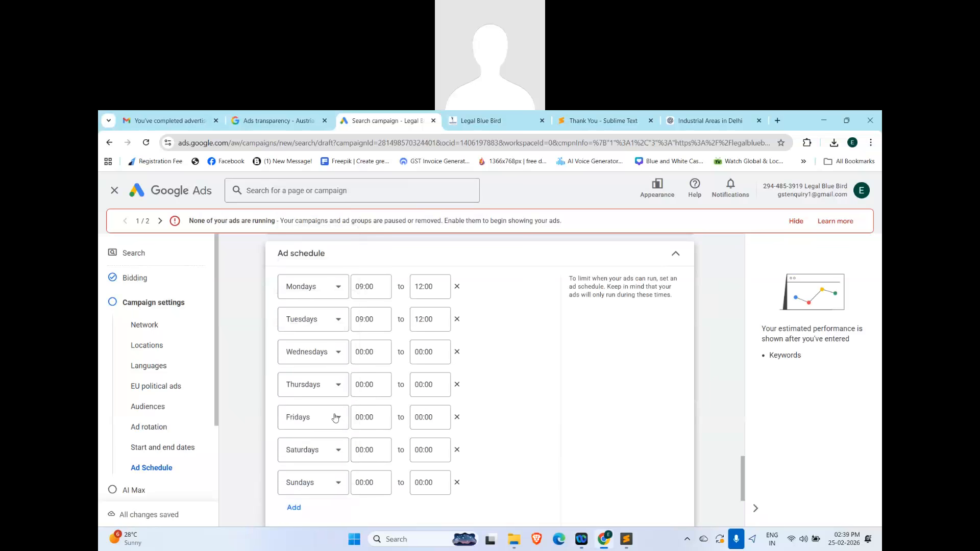
Step: Remove the Thursdays and Saturdays rows from the ad schedule and add a new row
left_click(457, 385)
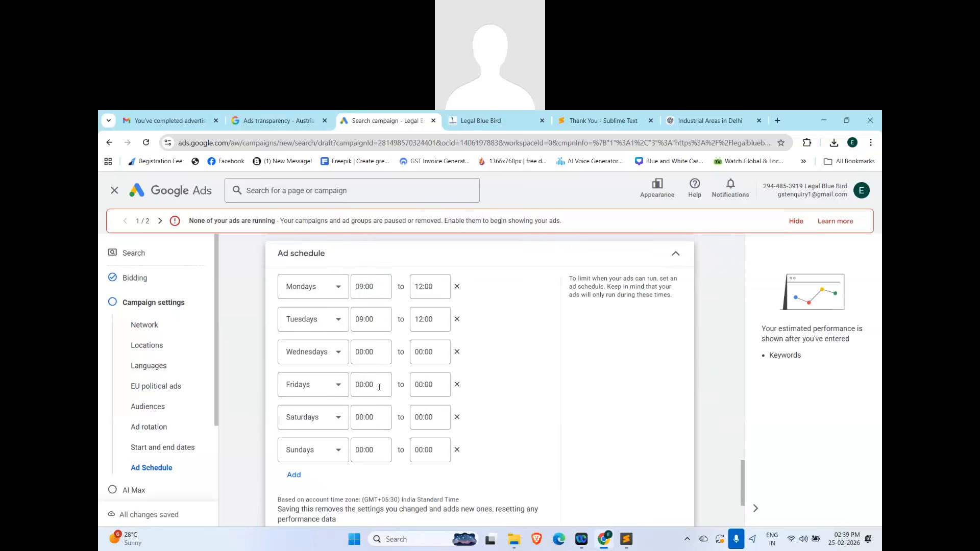
left_click(457, 417)
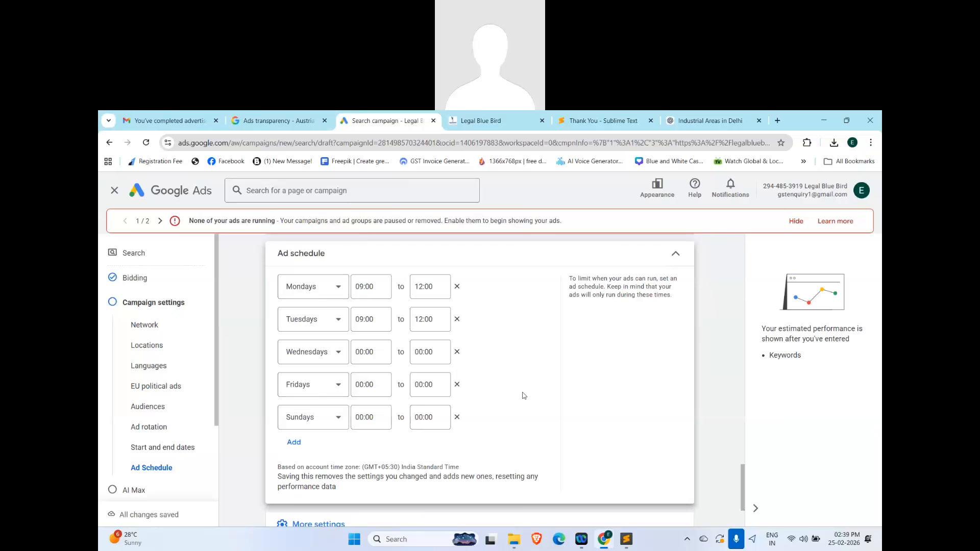
left_click(290, 443)
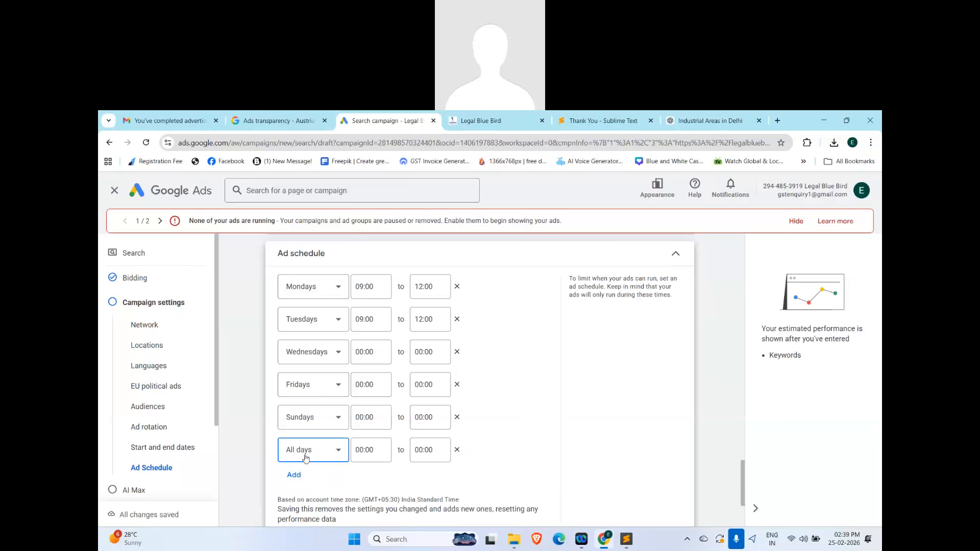
Step: Set the newly added ad schedule row to Sundays, running from 12:00 to 12:00
left_click(310, 454)
scroll(313, 442, "down", 1)
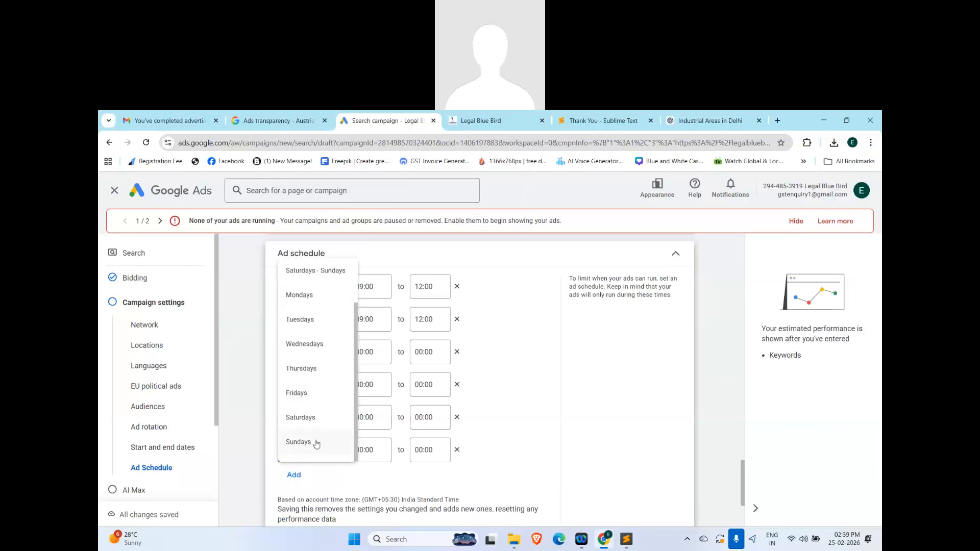
left_click(316, 447)
left_click(365, 450)
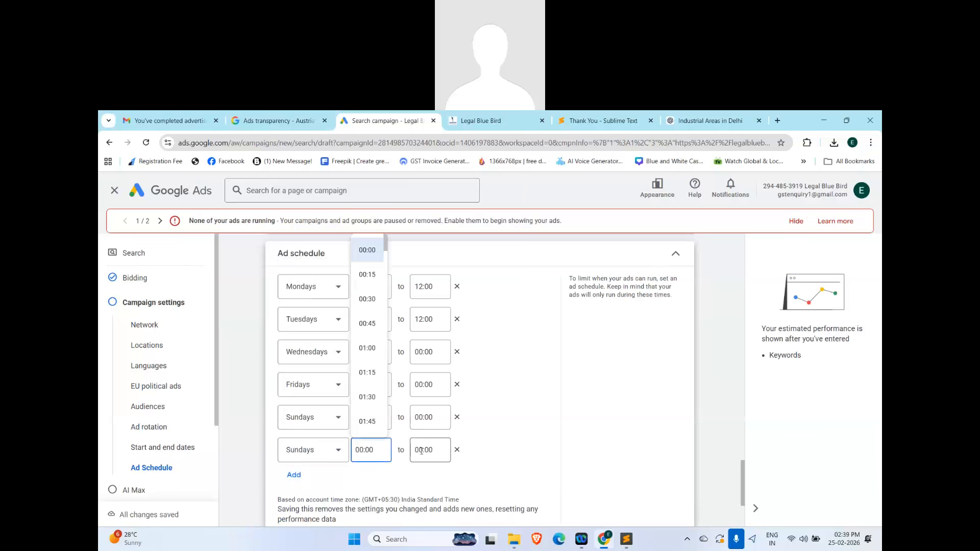
key("BackSpace")
key("BackSpace")
type("12")
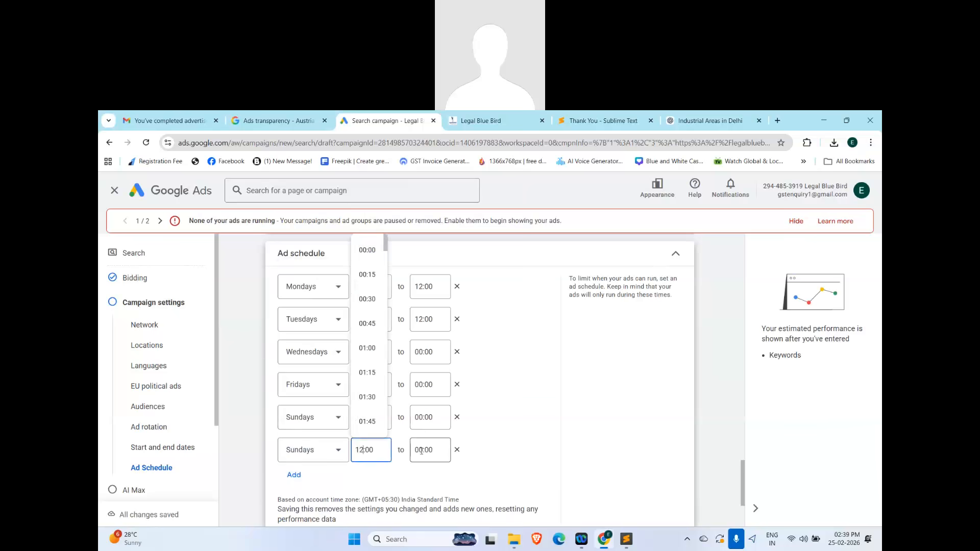
left_click(428, 456)
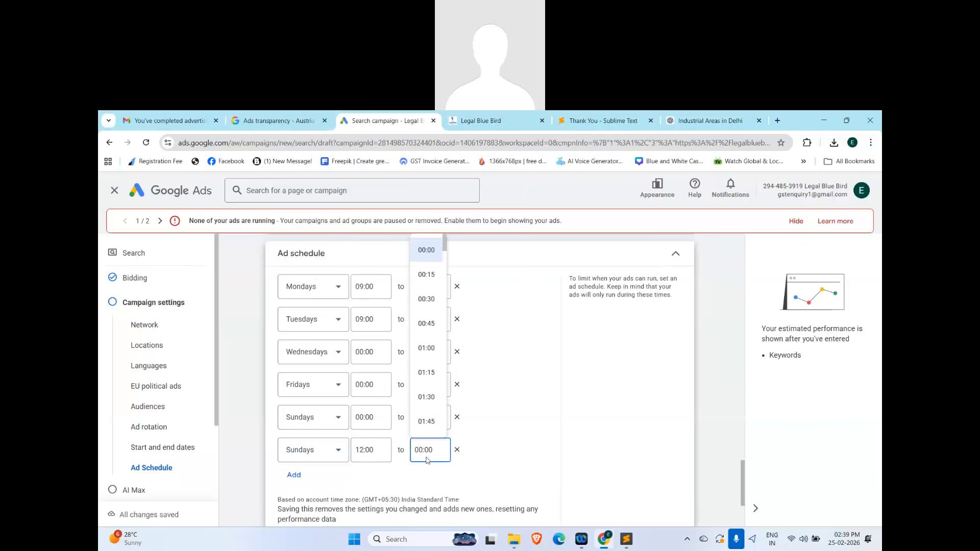
key("BackSpace")
key("BackSpace")
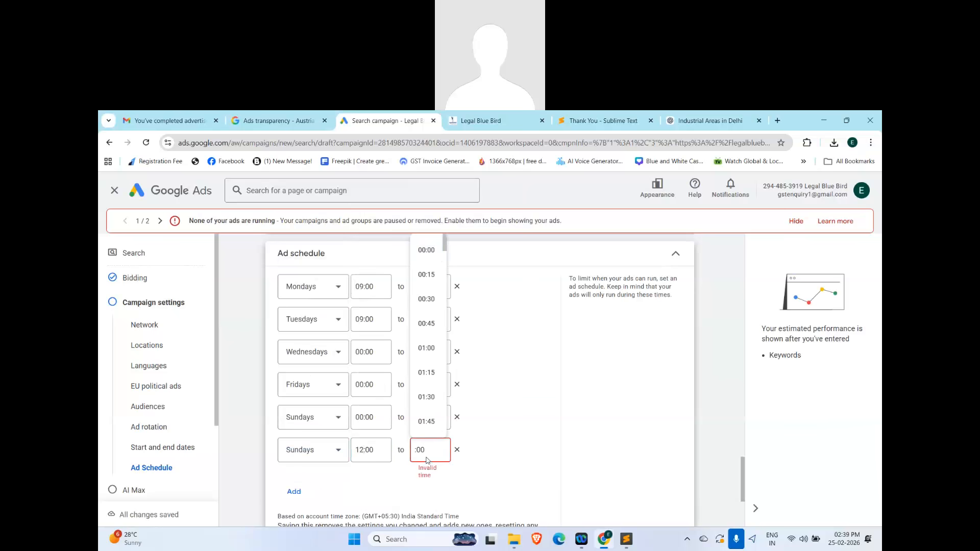
type("12")
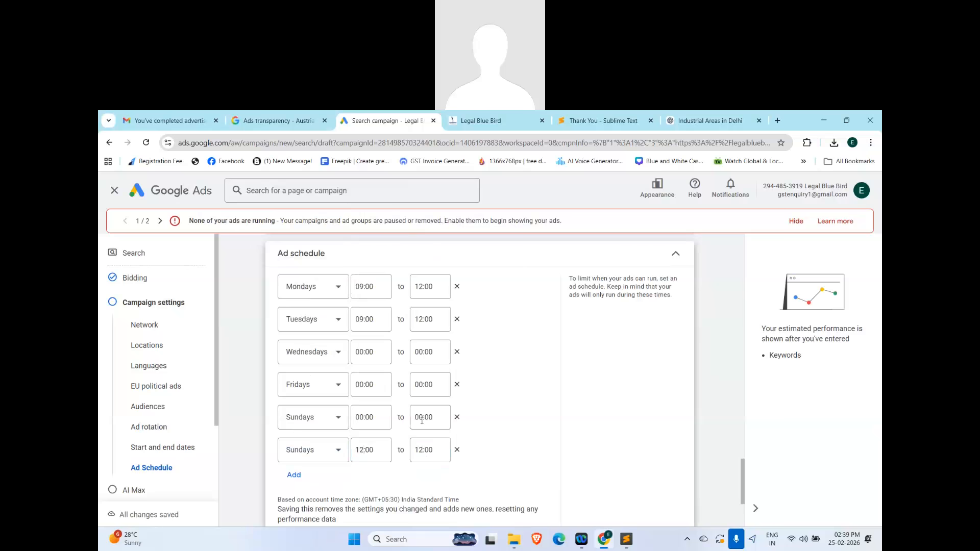
Step: Change the day range of the first ad schedule row to Mondays - Fridays
scroll(458, 357, "down", 1)
scroll(449, 363, "up", 1)
scroll(438, 367, "up", 1)
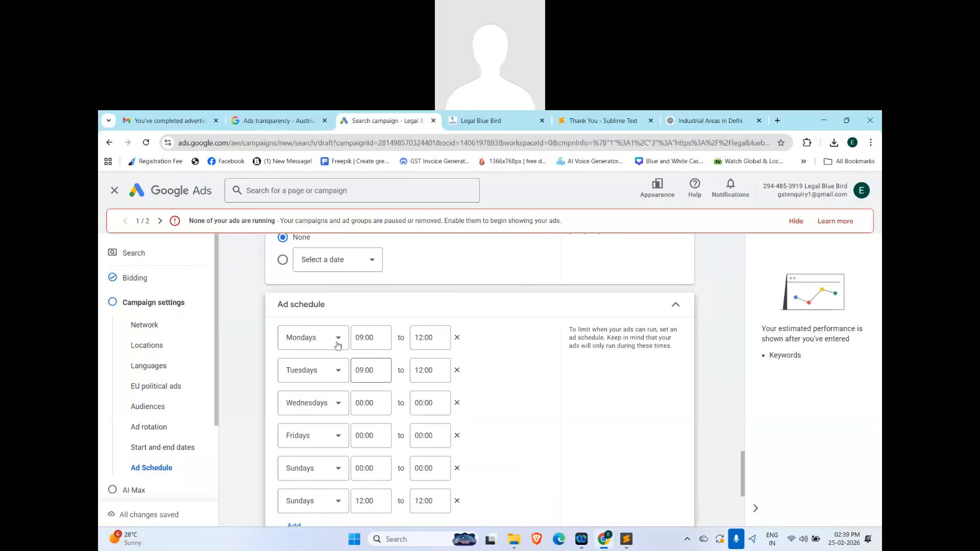
left_click(335, 337)
left_click(325, 368)
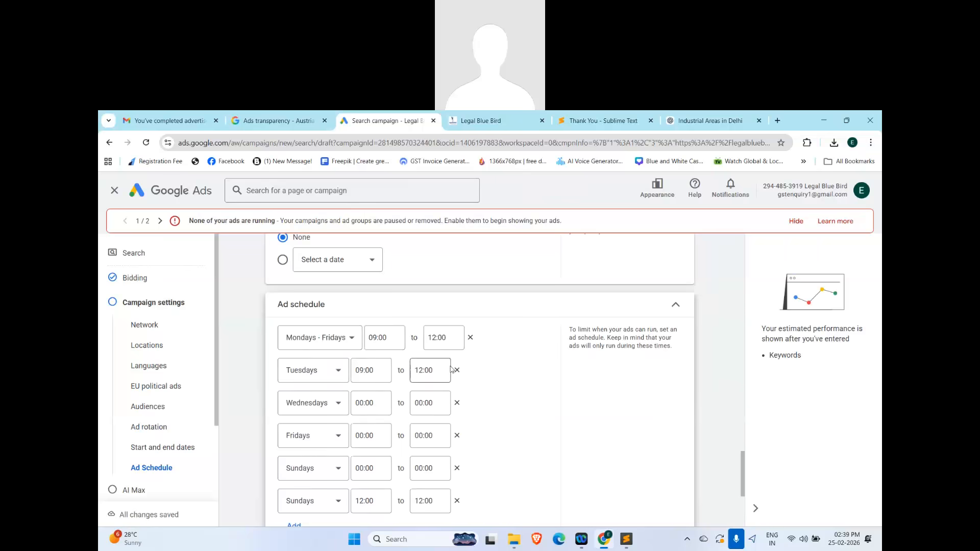
Step: Remove the Tuesdays, Wednesdays, Fridays and both Sundays rows from the ad schedule
left_click(456, 370)
scroll(475, 434, "down", 3)
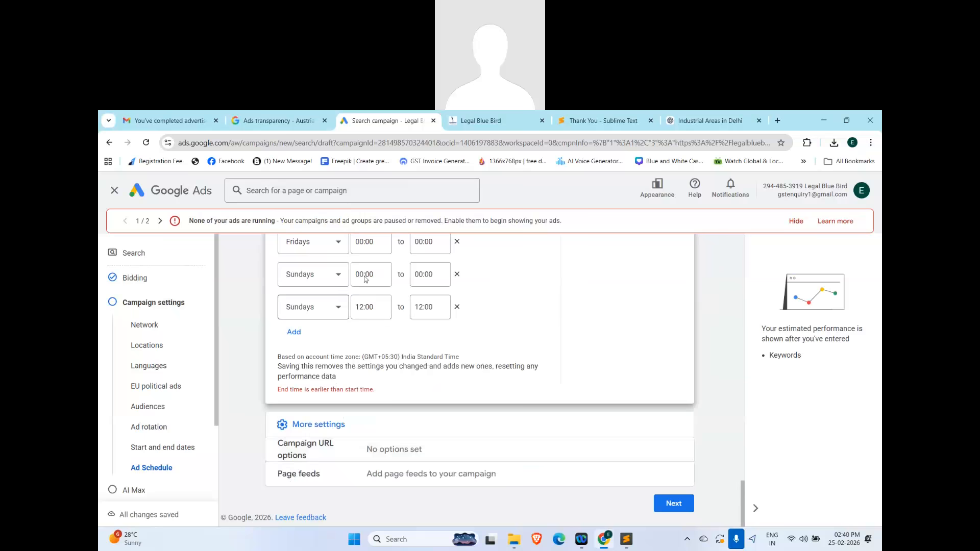
left_click(457, 275)
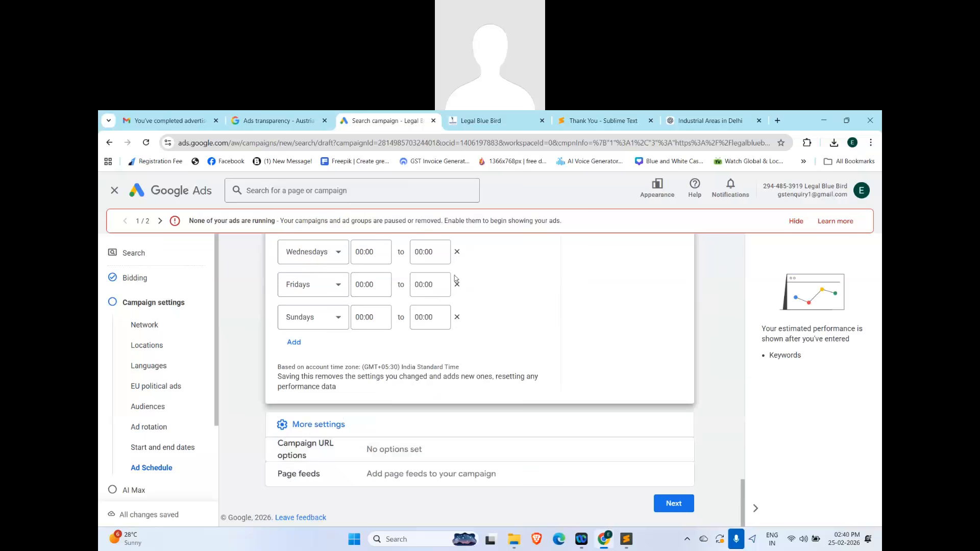
left_click(457, 283)
left_click(456, 284)
left_click(457, 317)
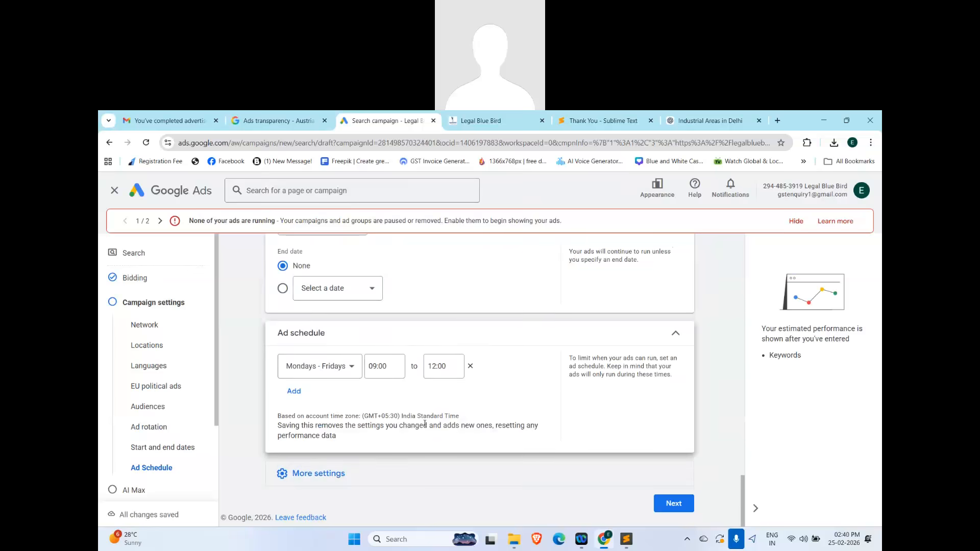
Step: Review the campaign URL options and page feeds under the additional campaign settings, and continue to the AI Max stage
left_click(330, 475)
left_click(388, 447)
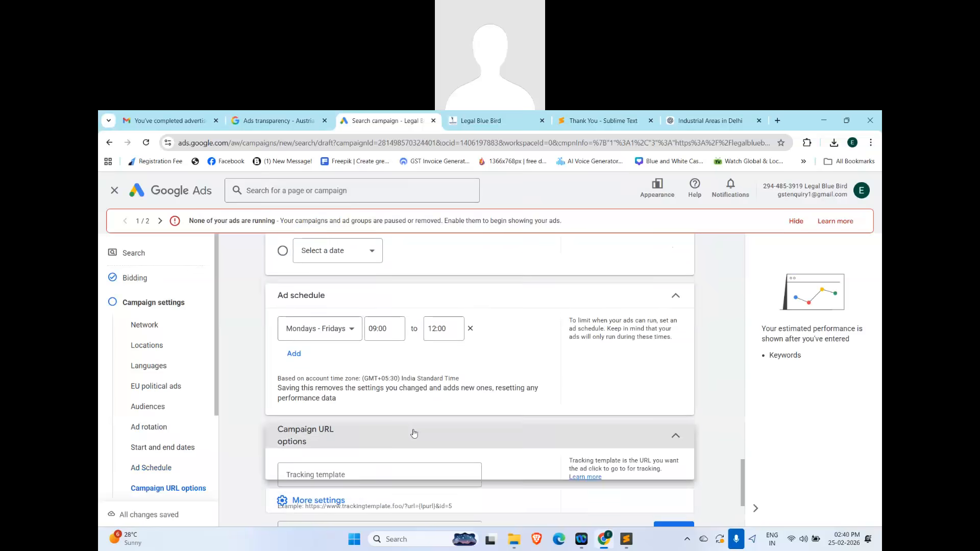
scroll(368, 459, "down", 4)
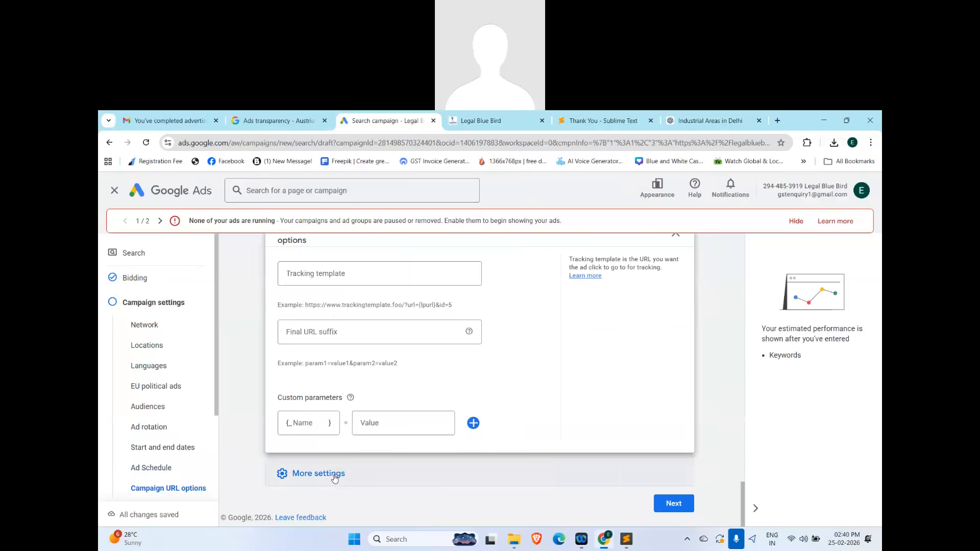
left_click(368, 473)
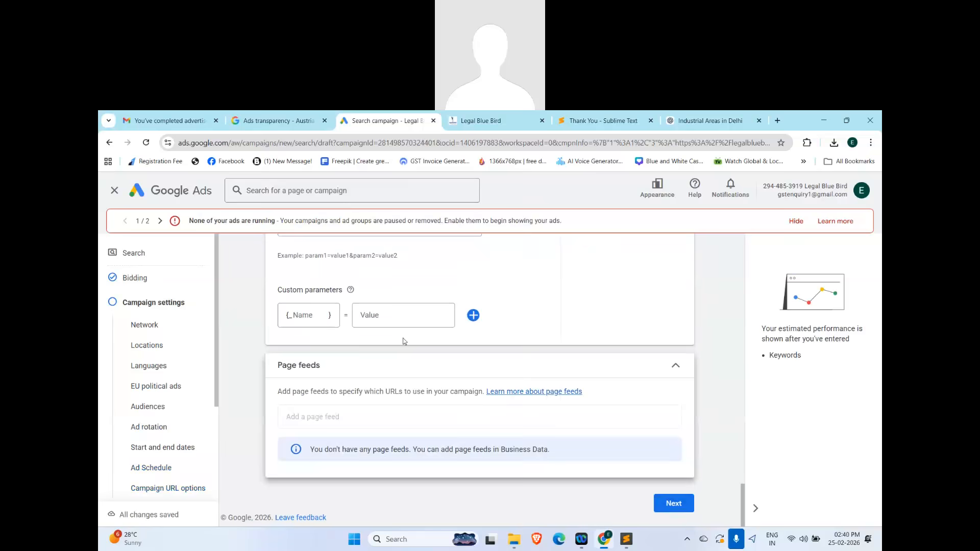
scroll(403, 338, "up", 4)
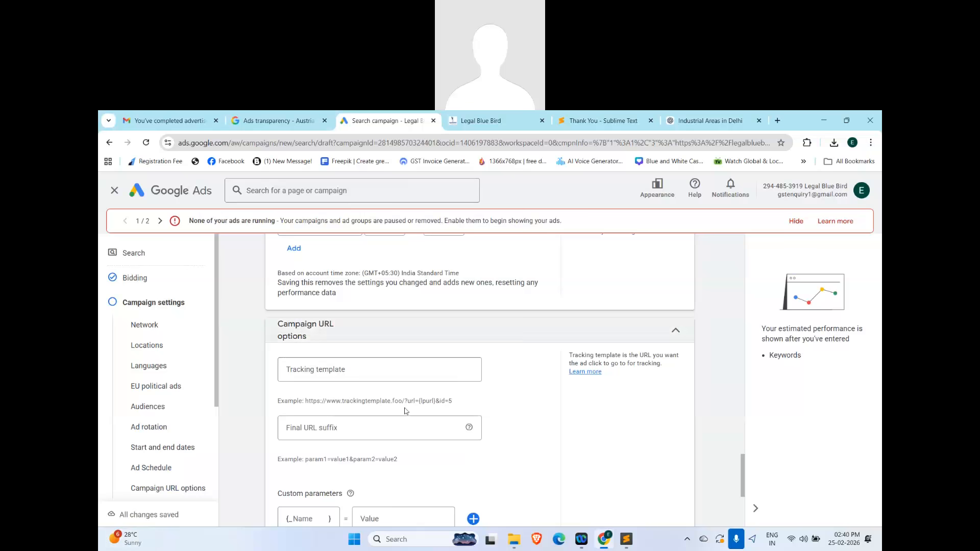
scroll(567, 437, "down", 3)
scroll(567, 439, "down", 2)
left_click(669, 503)
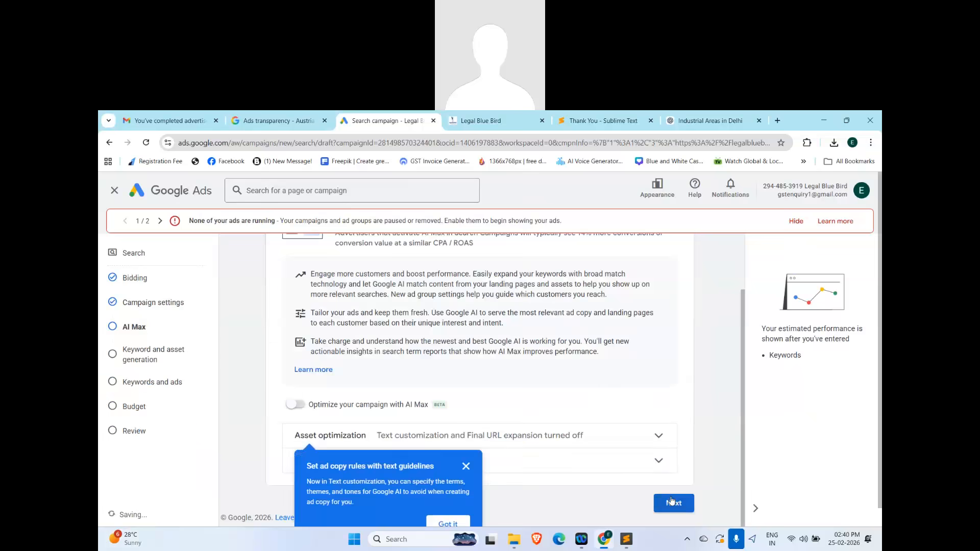
left_click(466, 466)
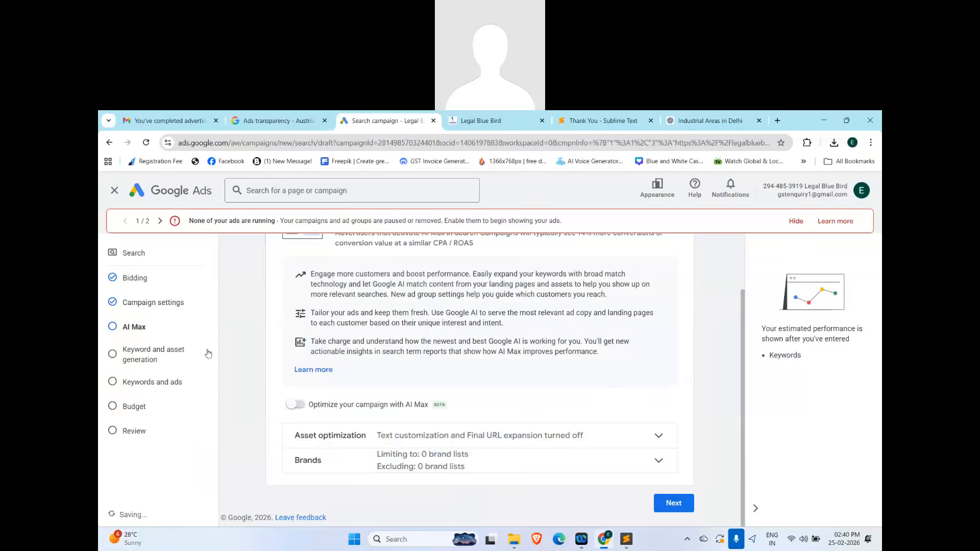
Step: Turn on AI Max optimization for the campaign to view its asset options, and turn it off again
left_click(301, 403)
scroll(427, 431, "down", 4)
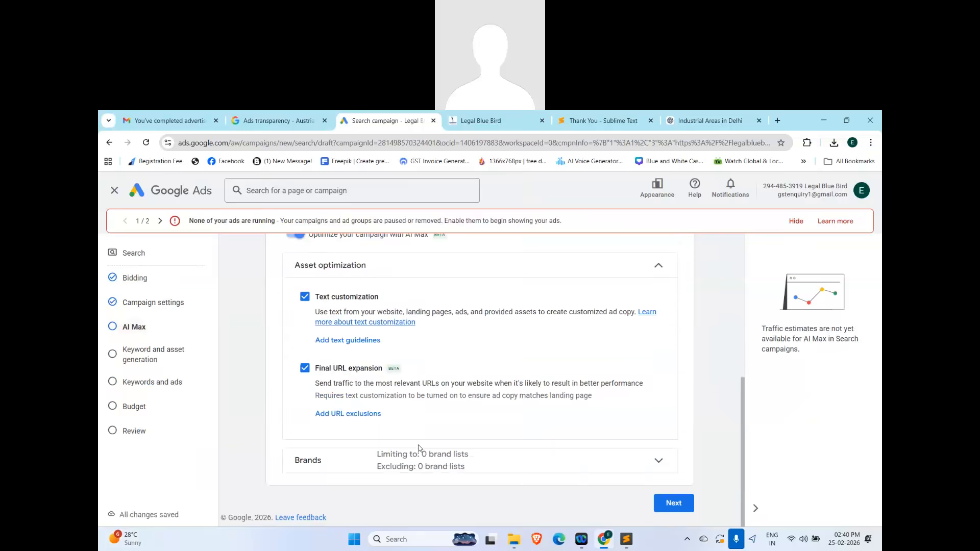
scroll(419, 447, "up", 3)
left_click(295, 386)
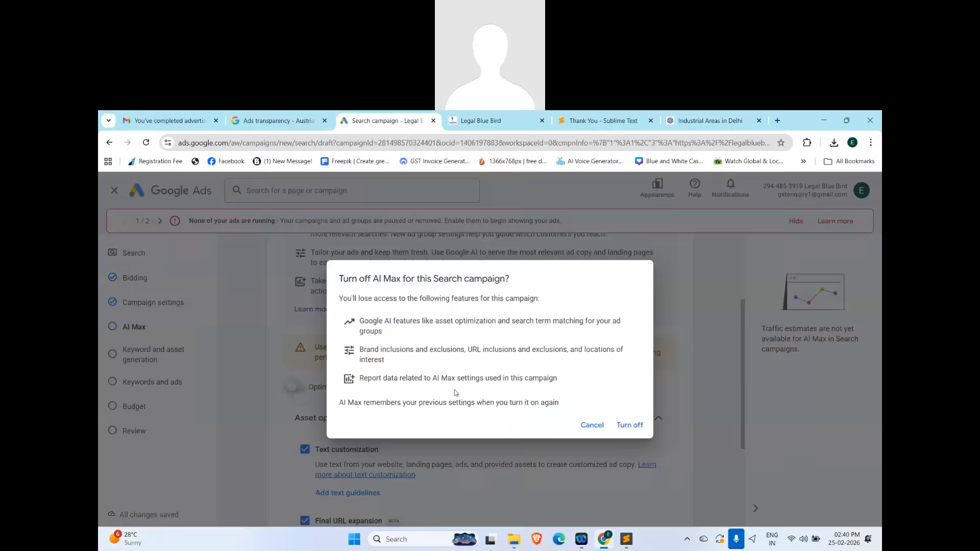
left_click(628, 428)
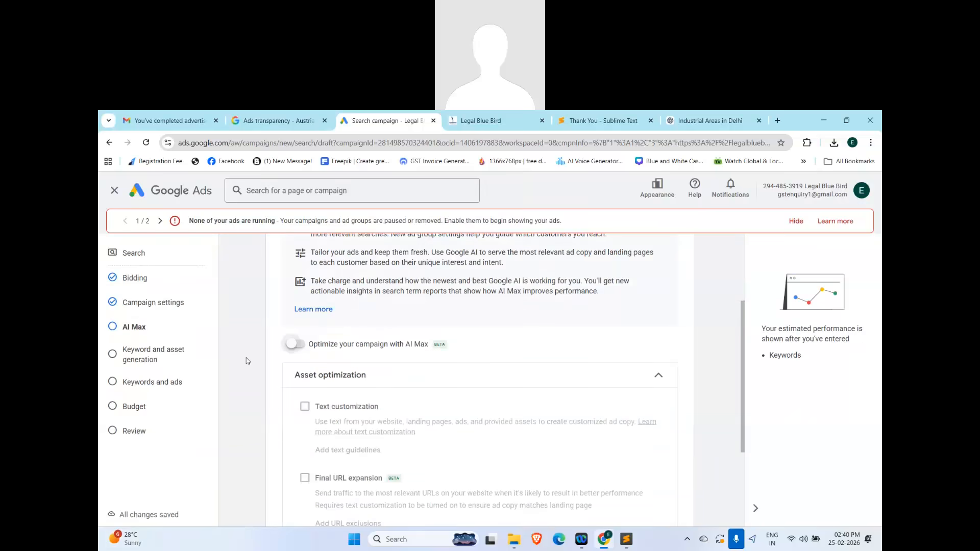
Step: Continue past AI Max, skip keyword and asset generation, and close the Ads Advisor chat
scroll(506, 393, "down", 3)
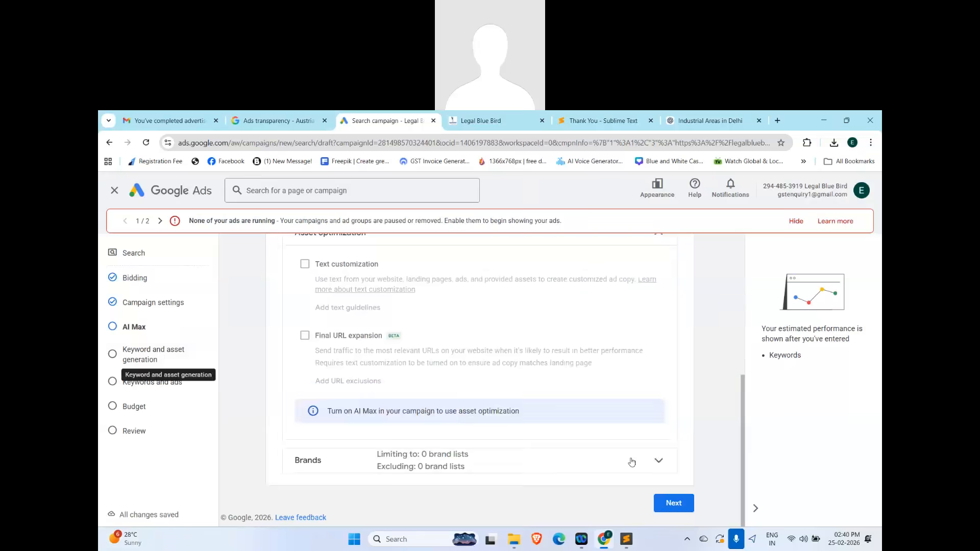
left_click(669, 503)
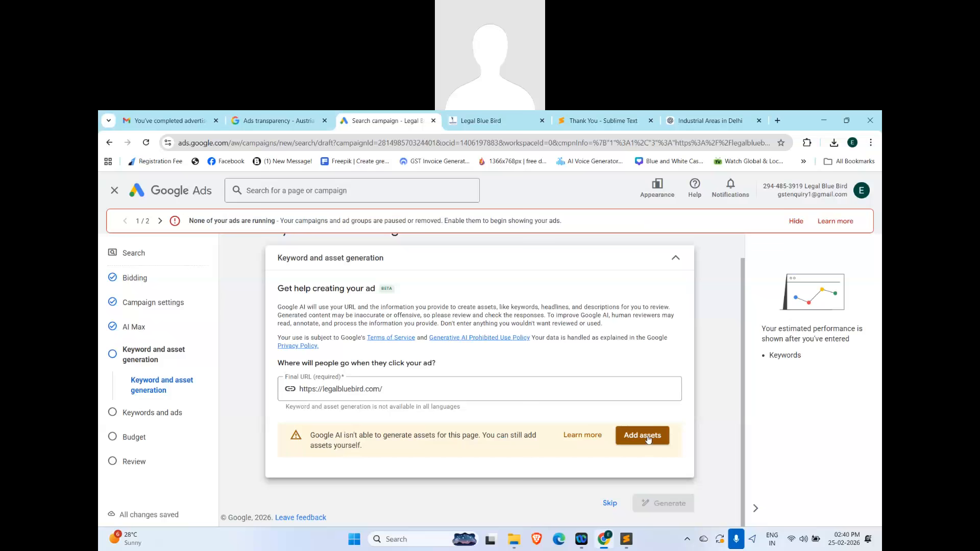
left_click(610, 504)
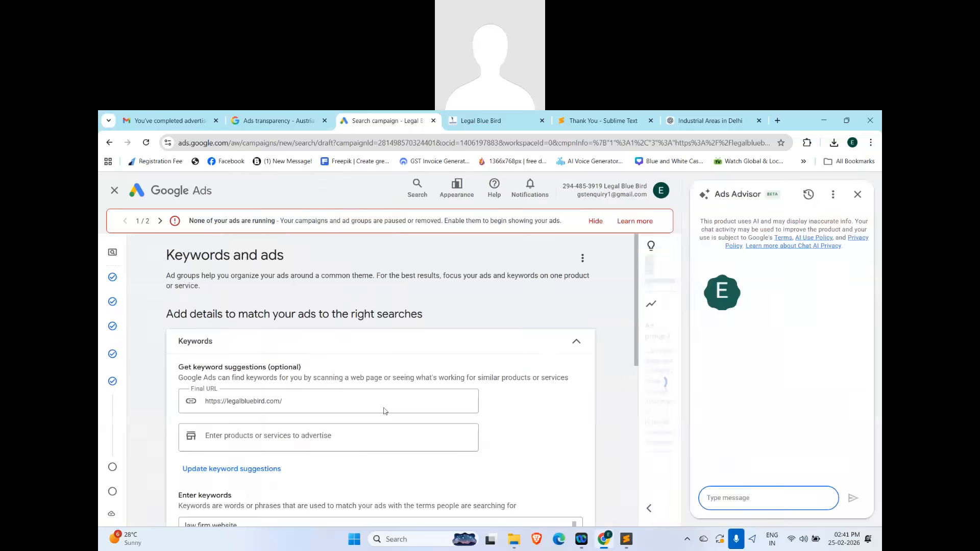
left_click(309, 402)
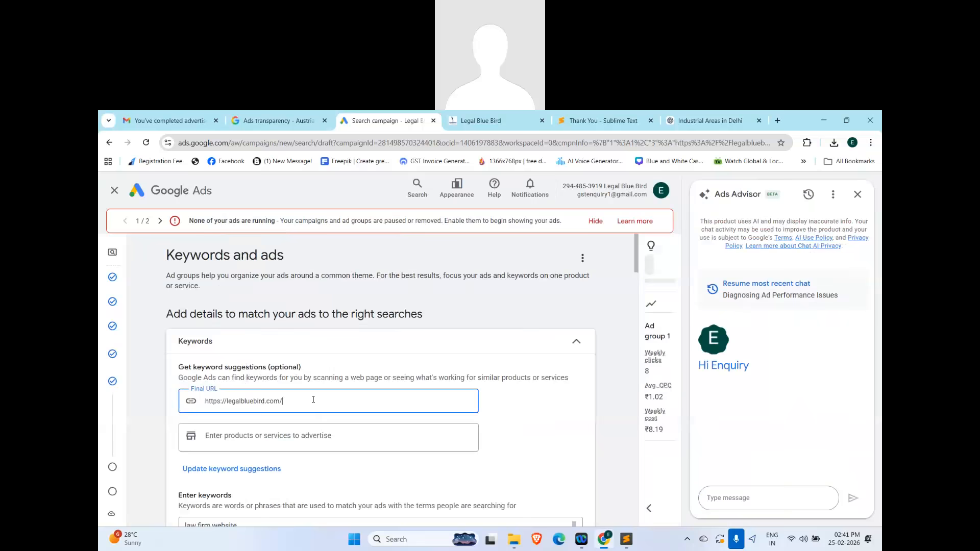
left_click(857, 194)
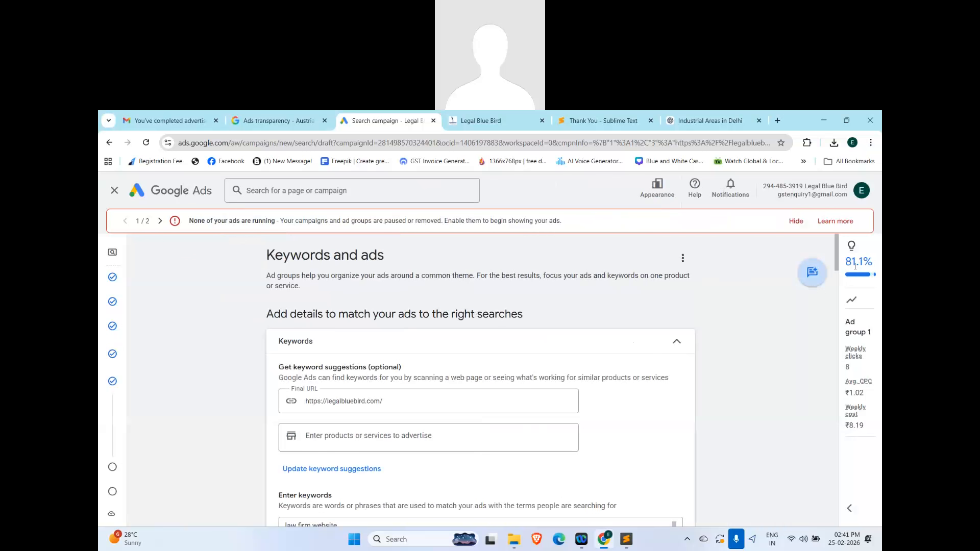
Step: Examine the campaign optimization score, weekly estimates, suggested keyword list and match type notation for the ad group
left_click_drag(846, 262, 873, 262)
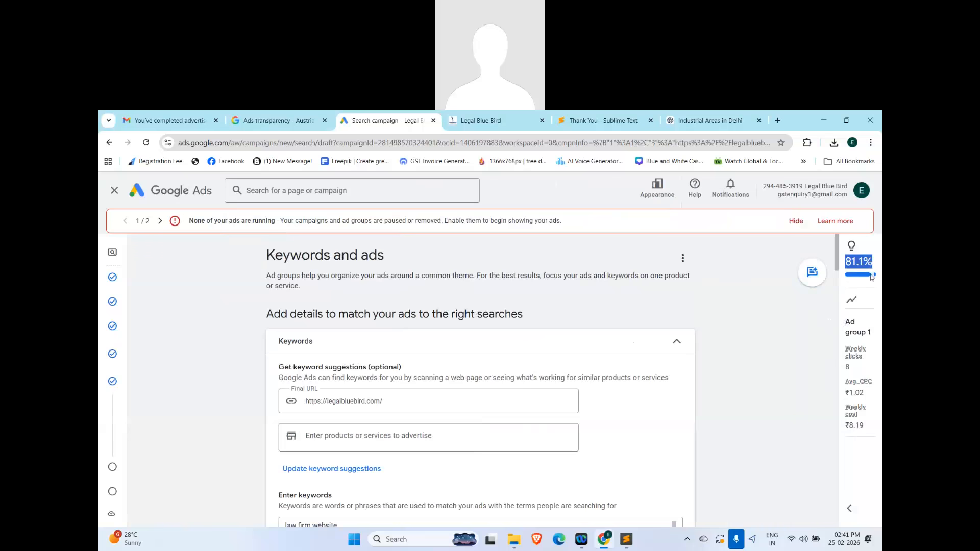
scroll(827, 408, "down", 7)
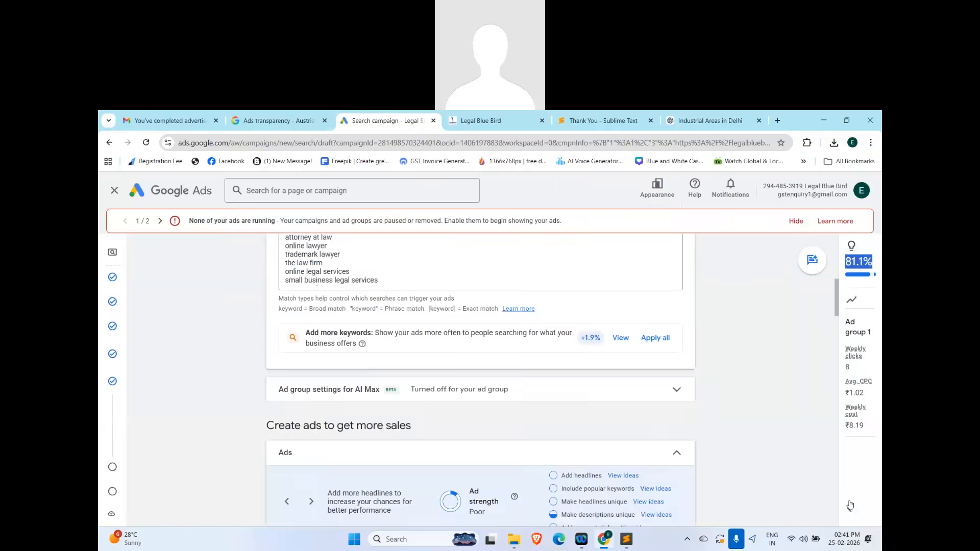
left_click(850, 509)
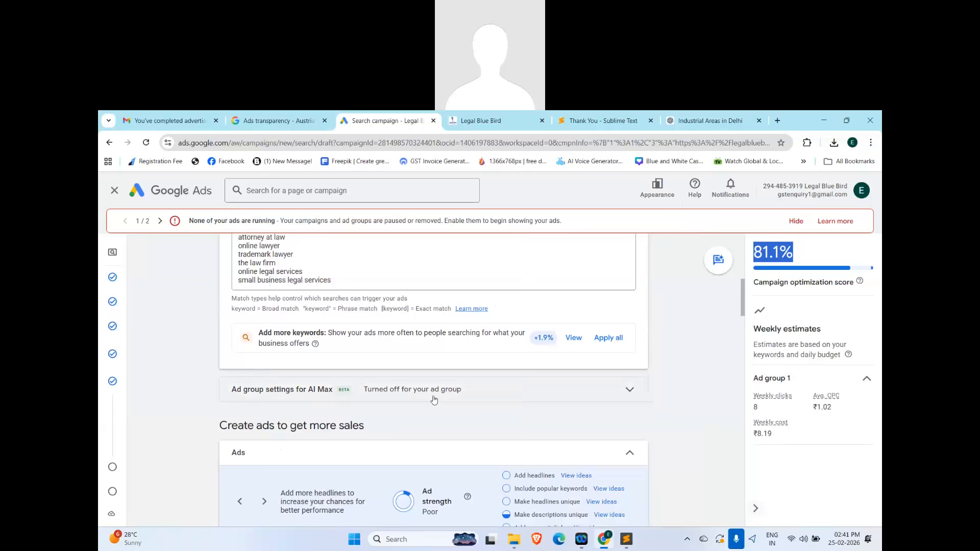
scroll(434, 400, "down", 1)
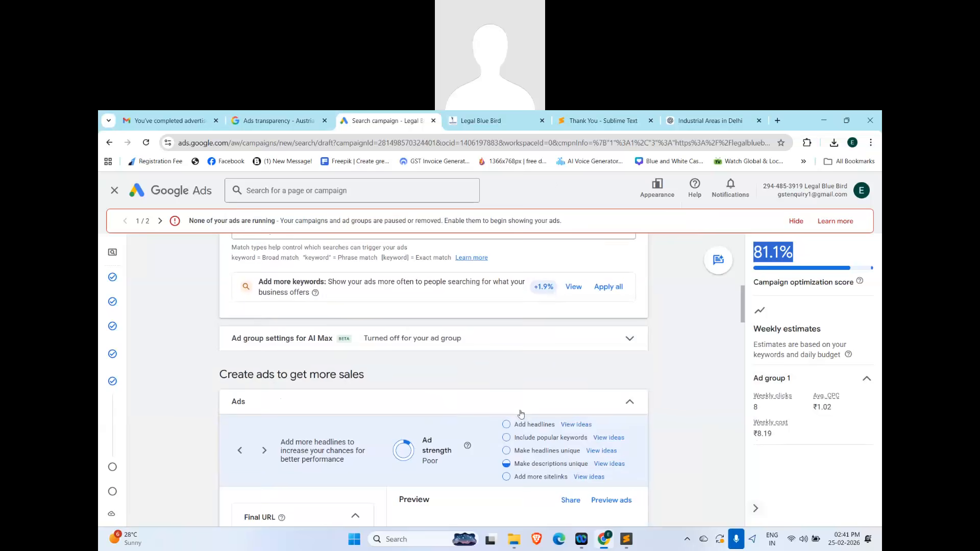
scroll(429, 408, "up", 1)
scroll(425, 403, "up", 4)
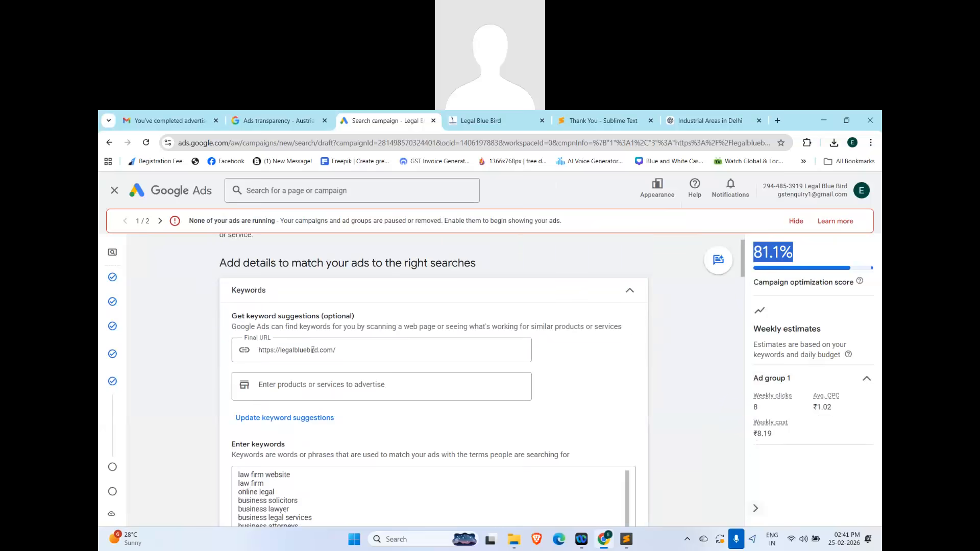
left_click(251, 348)
scroll(296, 446, "down", 5)
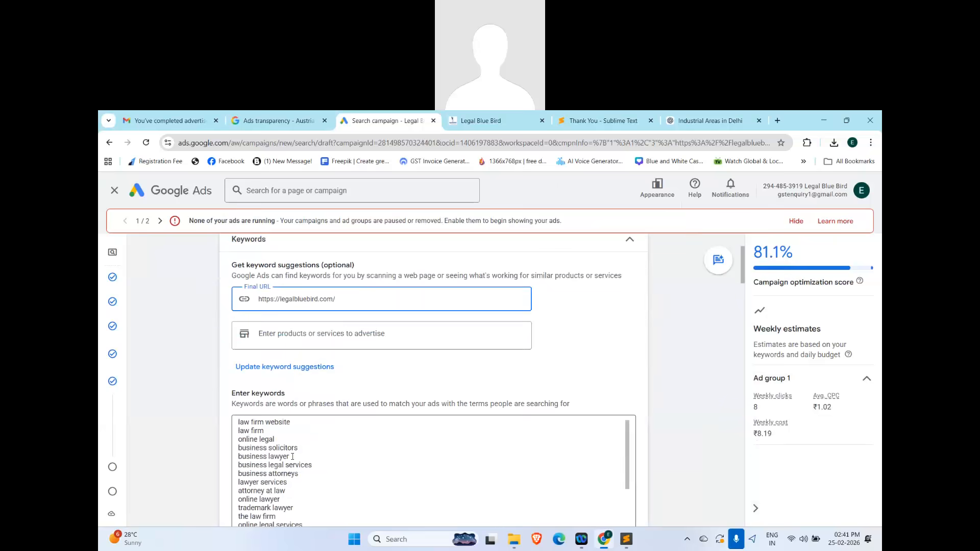
scroll(426, 419, "down", 3)
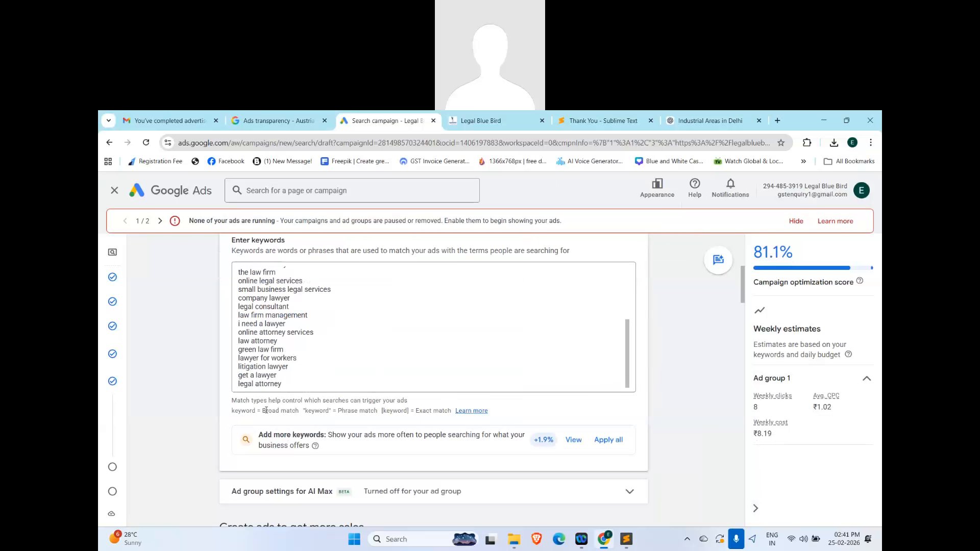
left_click_drag(263, 411, 452, 411)
Step: Add empty brackets, ["DSGF"] and "JHJH" on separate lines after the last suggested keyword to demonstrate match type notation
left_click(376, 383)
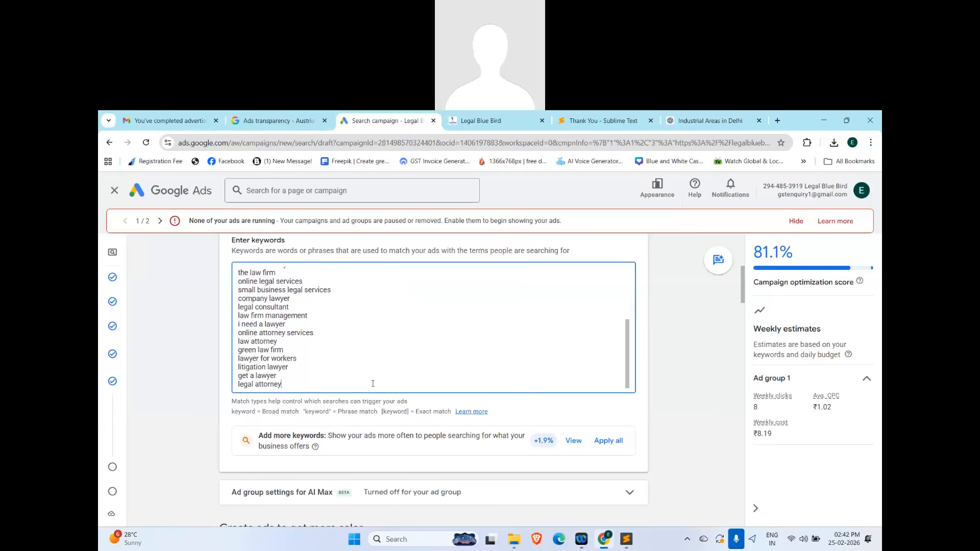
key("Return")
type("[")
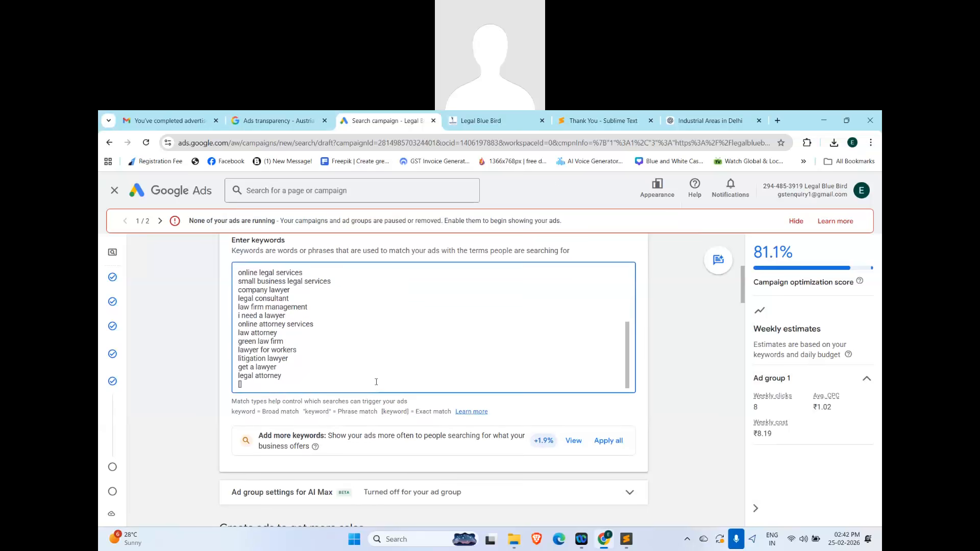
type("]")
key("Return")
type("[]")
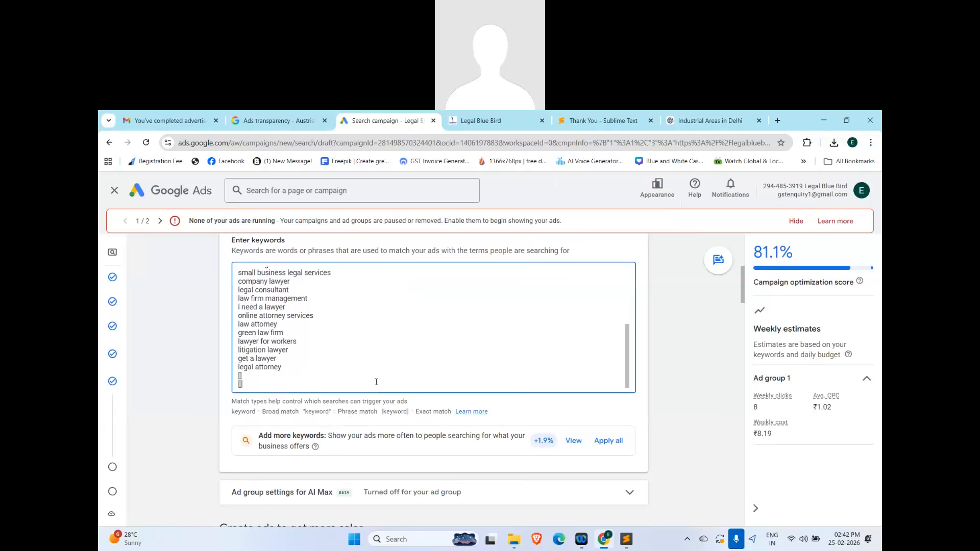
type("\"\"")
type("DSGF")
key("Return")
type("\"\"")
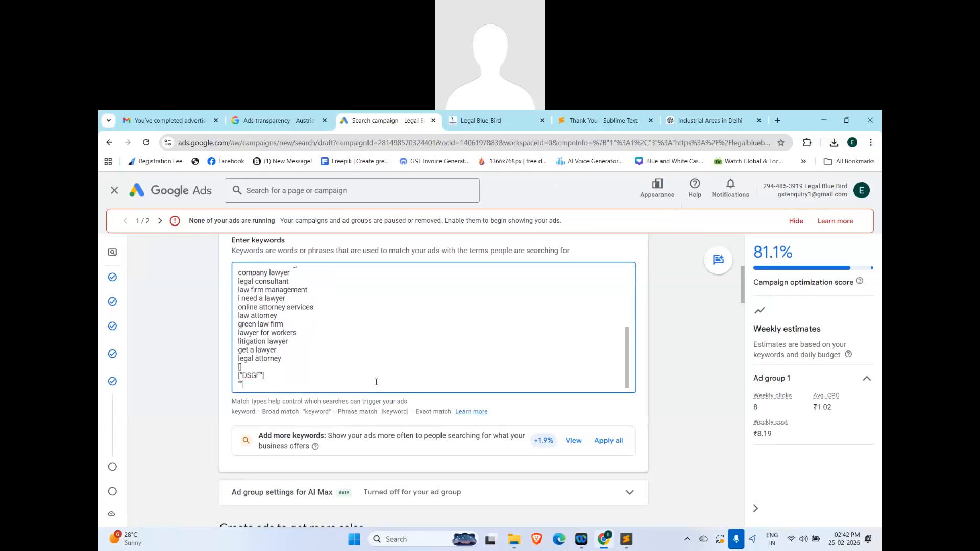
type("JHJH")
Step: Copy the broad, phrase and exact match notation, switch to ChatGPT, and ask "SHOW ME REAL EXMAPLE" for it in a new chat
left_click_drag(285, 358, 218, 282)
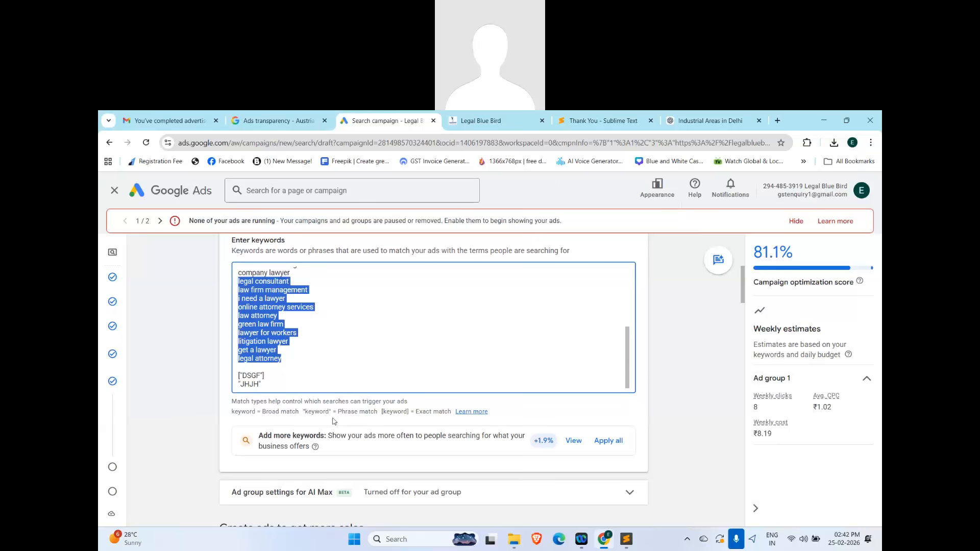
left_click_drag(337, 411, 380, 411)
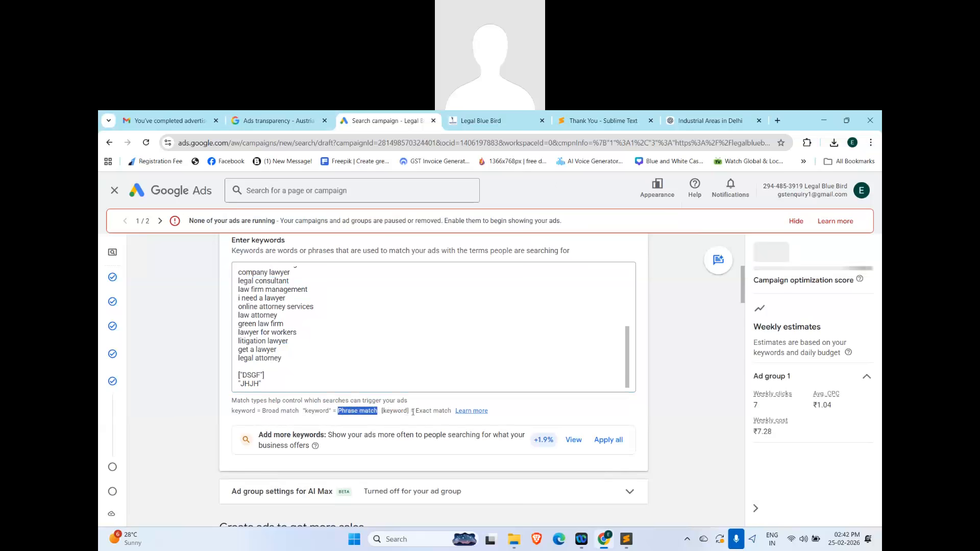
left_click_drag(411, 411, 381, 411)
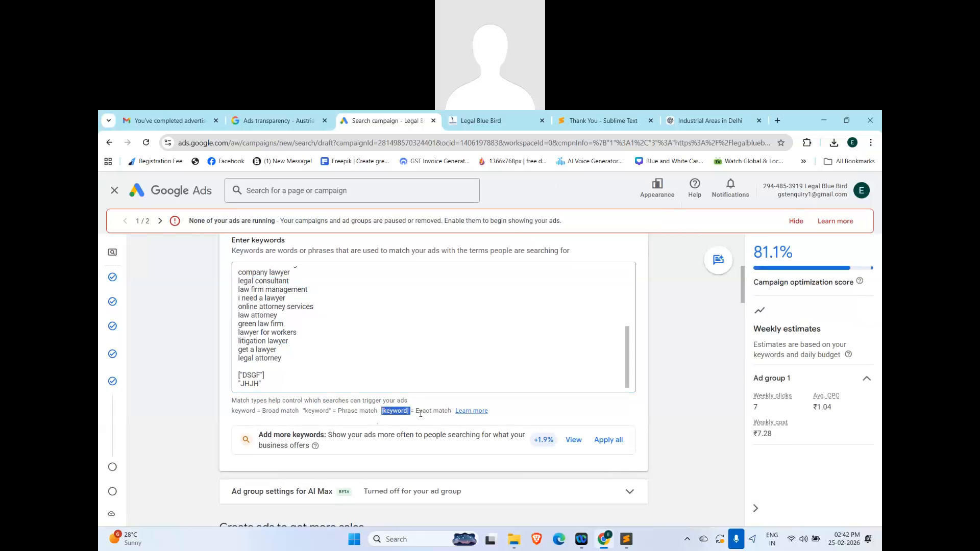
left_click_drag(415, 412, 451, 410)
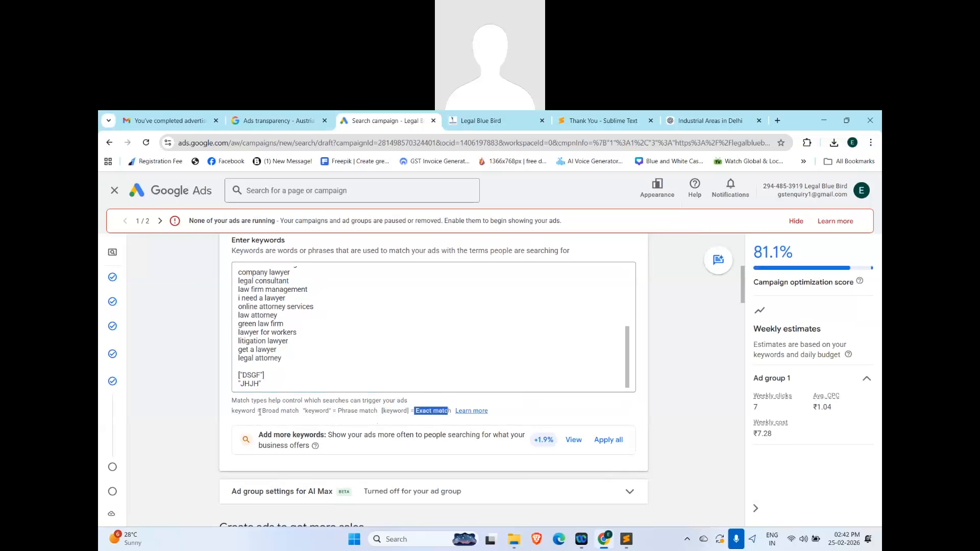
left_click_drag(260, 410, 452, 410)
key("ctrl+c")
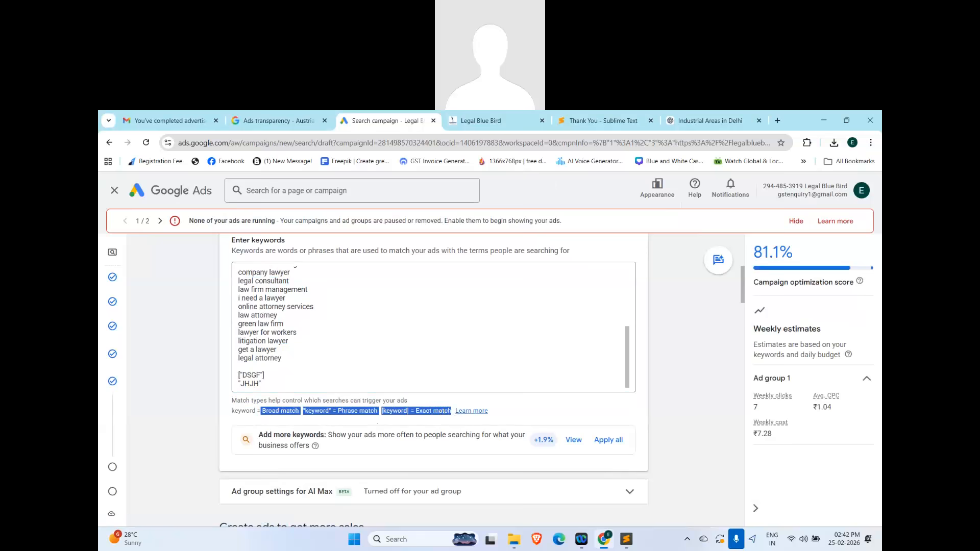
left_click(710, 120)
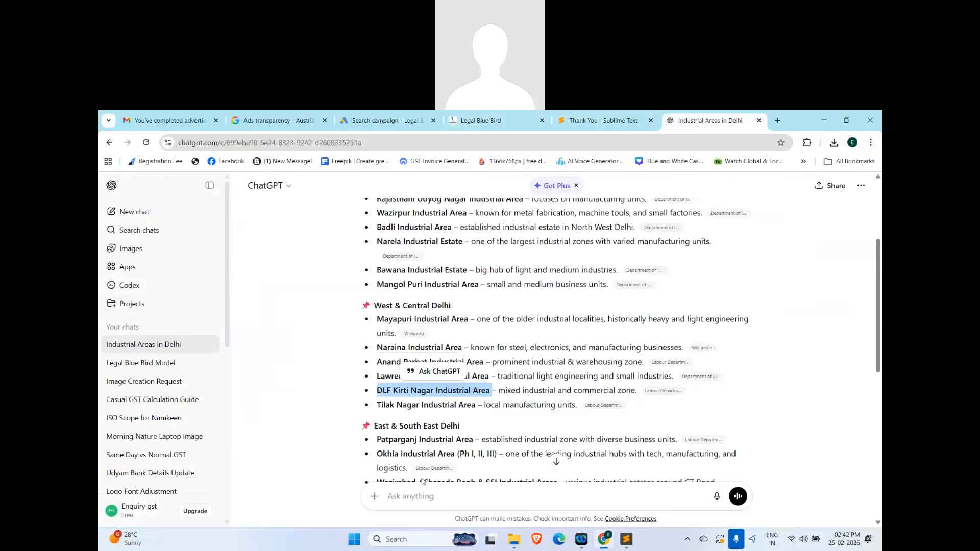
left_click(130, 212)
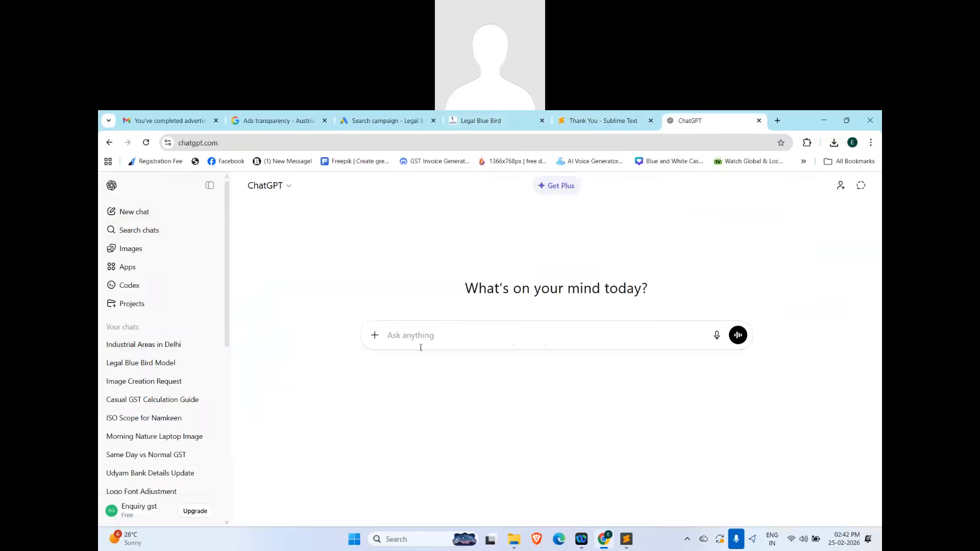
key("ctrl+v")
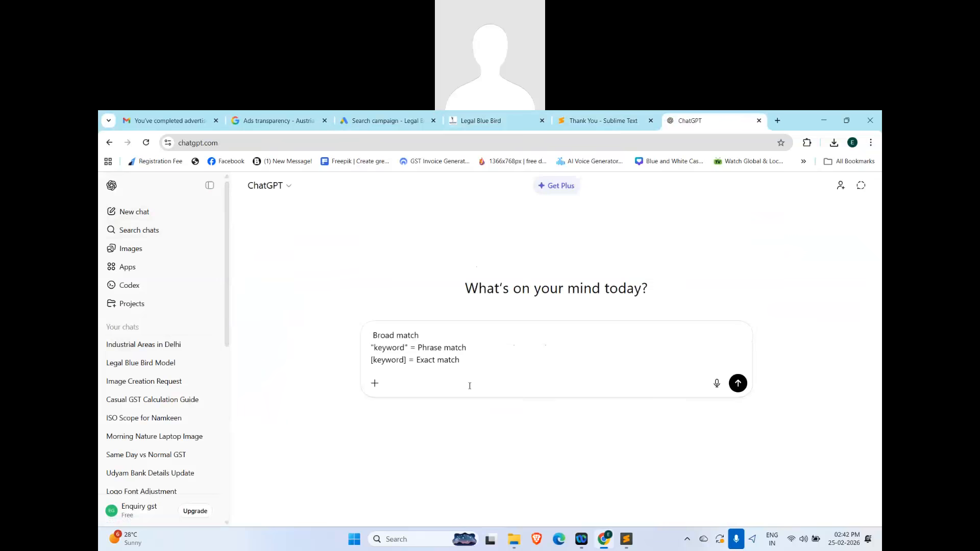
type("SHOW ME REAL EXMAPLE")
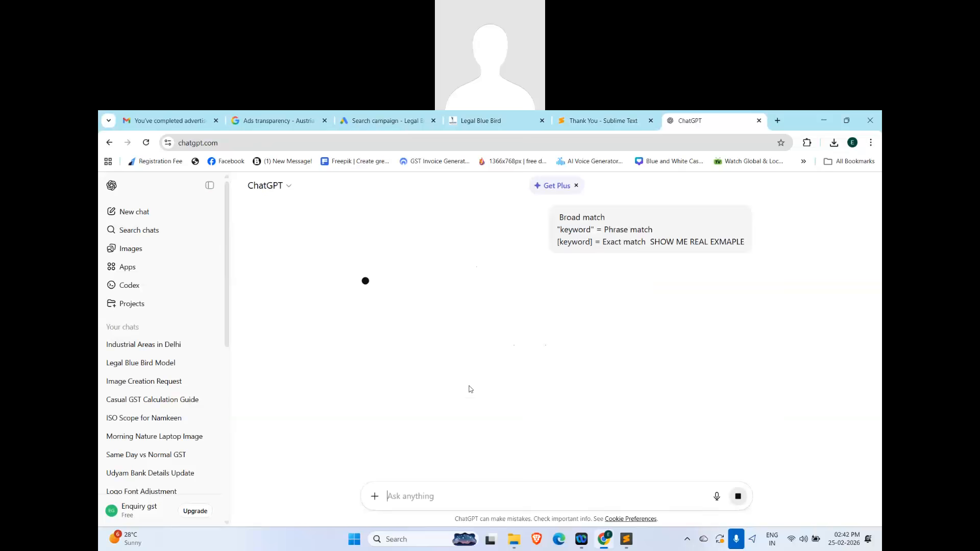
key("Return")
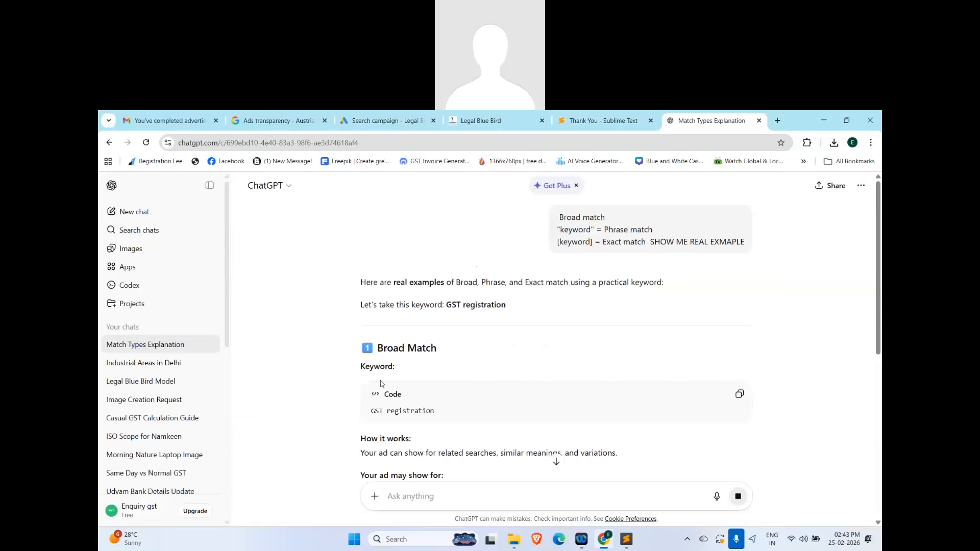
Step: Examine the broad, phrase and exact match example keywords in the ChatGPT answer
left_click_drag(371, 410, 458, 411)
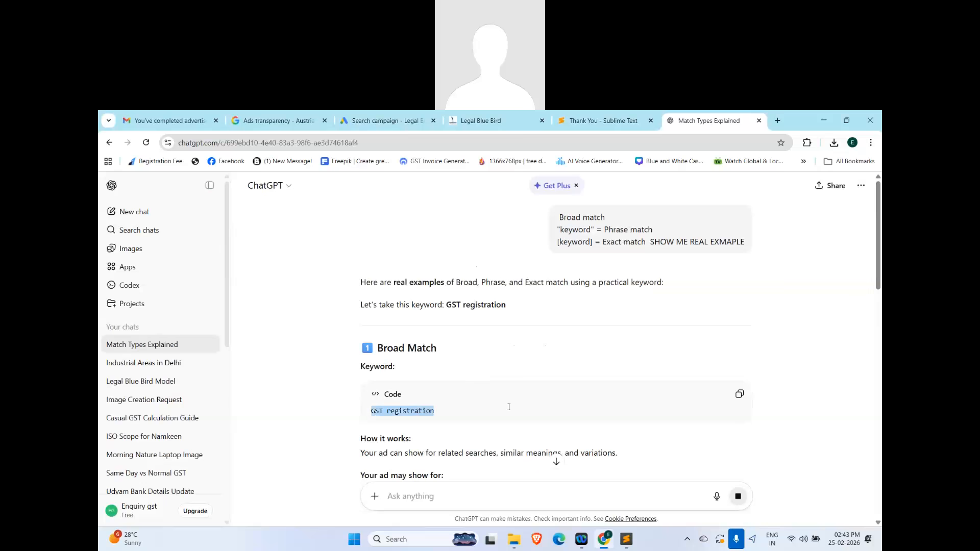
scroll(512, 409, "down", 1)
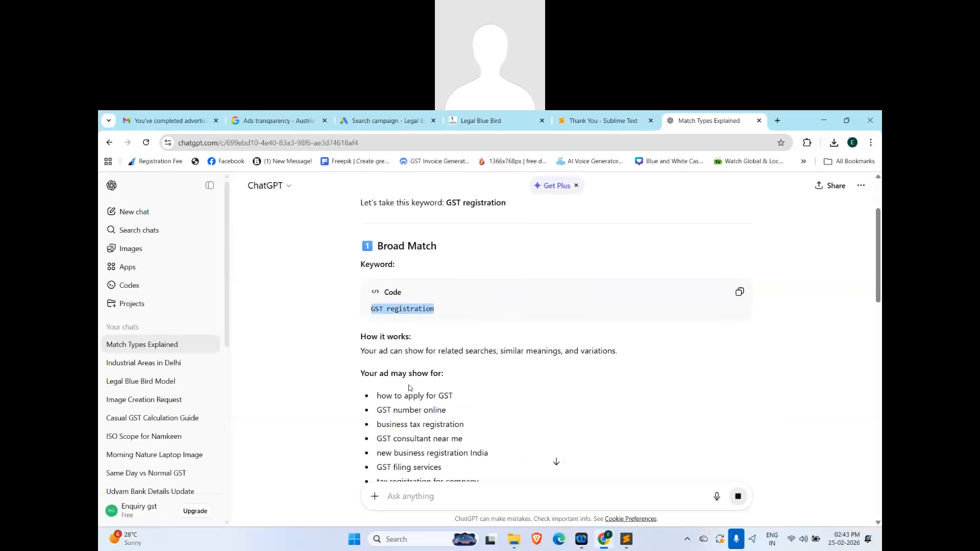
scroll(411, 383, "down", 2)
scroll(412, 383, "down", 4)
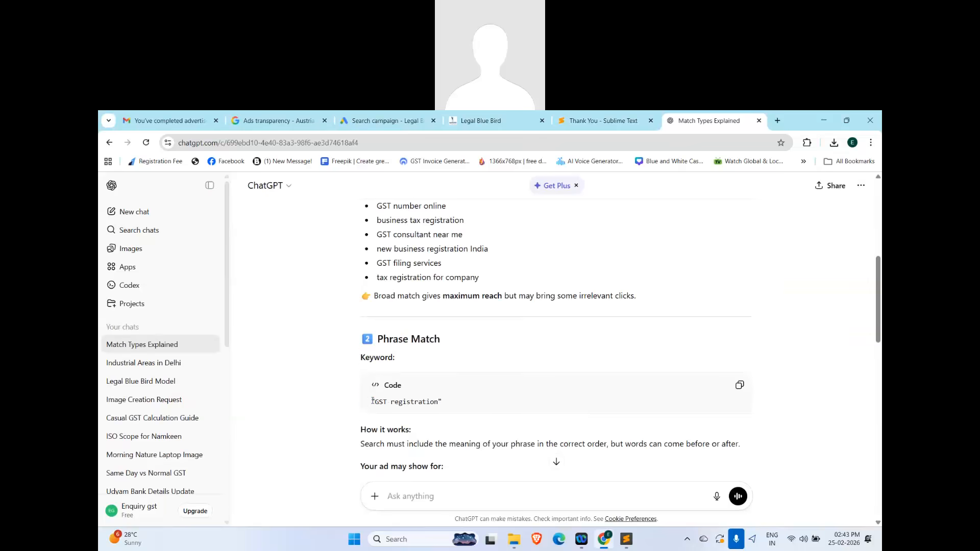
left_click_drag(366, 402, 457, 401)
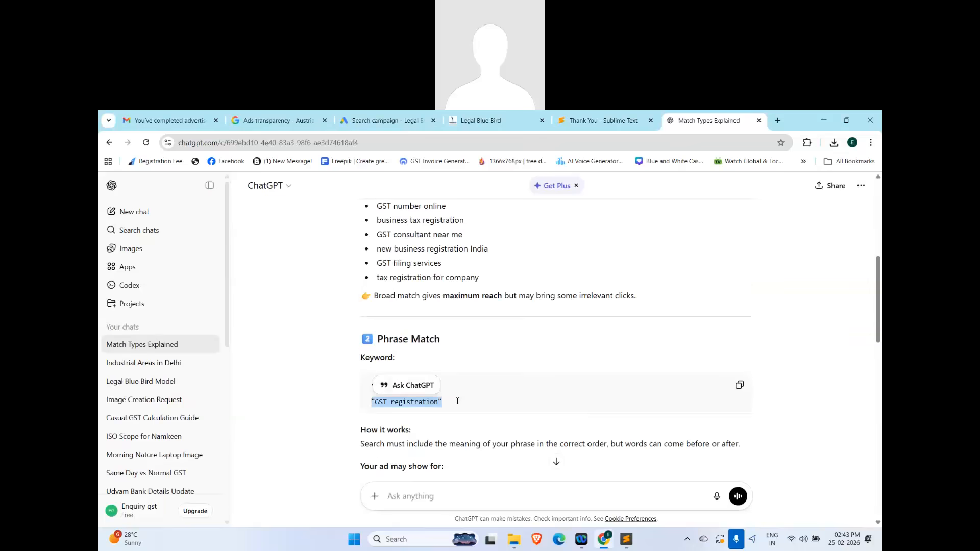
left_click(453, 388)
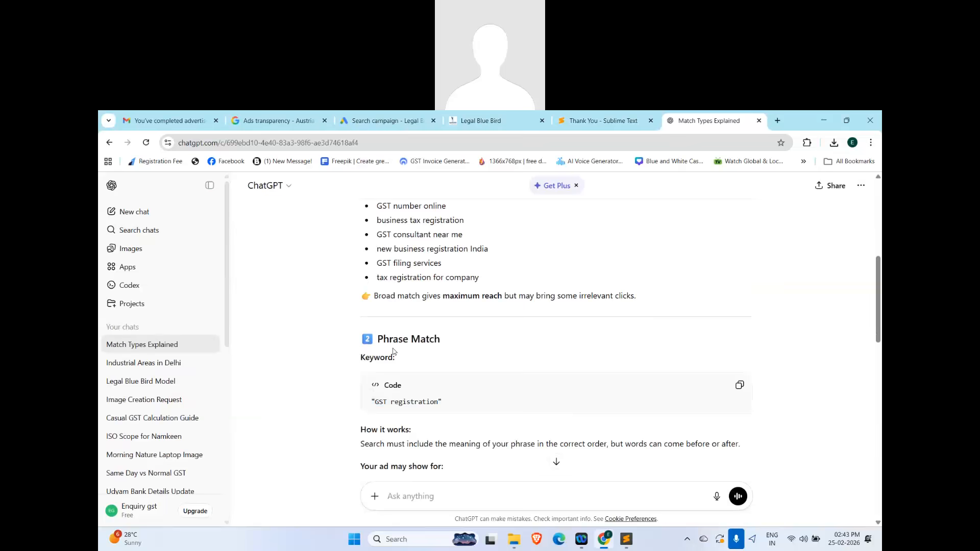
scroll(406, 398, "down", 5)
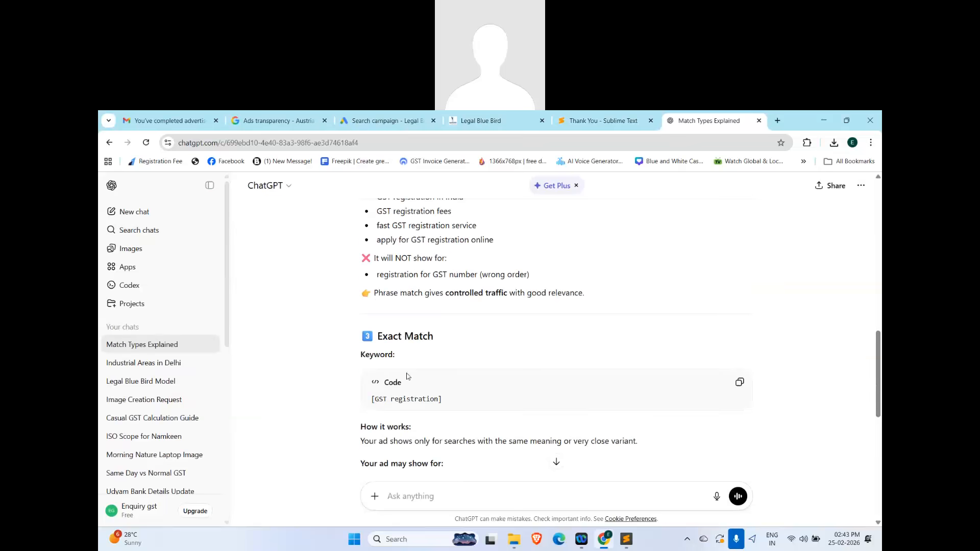
left_click_drag(363, 396, 471, 396)
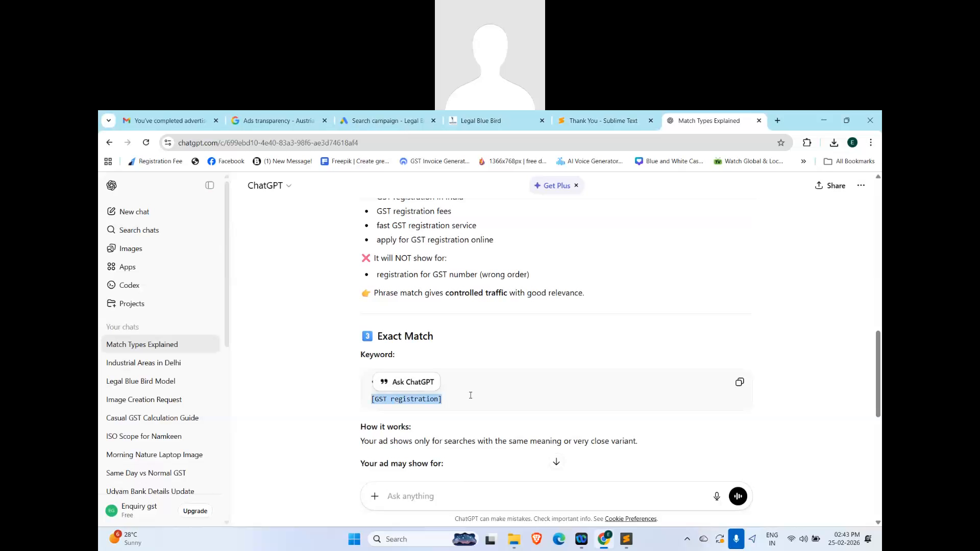
Step: Return to the Google Ads campaign draft and clear all entries from the ad group's keyword list
left_click(395, 121)
left_click_drag(272, 382, 209, 253)
key("BackSpace")
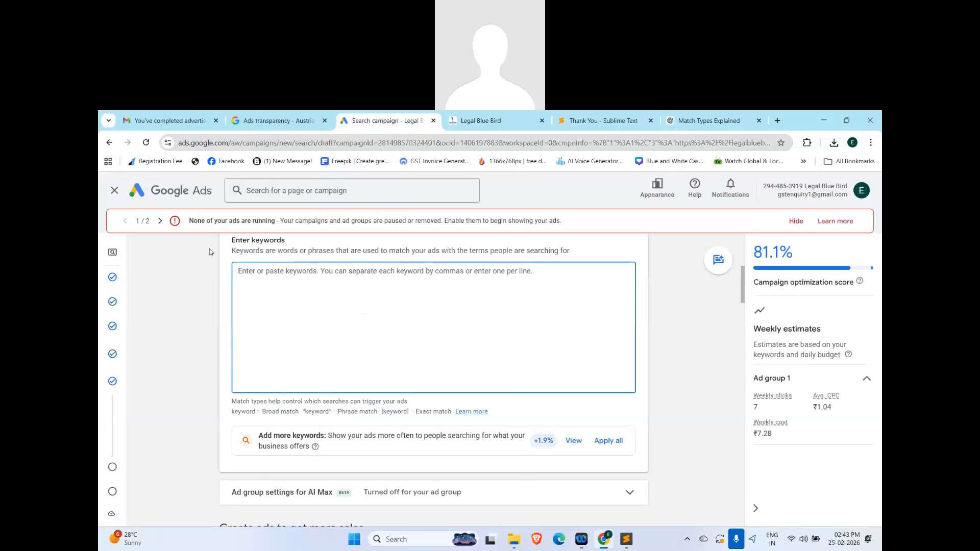
Step: Copy the broad match example GST registration from the ChatGPT answer into the empty Google Ads keyword list
left_click(709, 121)
scroll(409, 364, "up", 3)
scroll(408, 364, "up", 6)
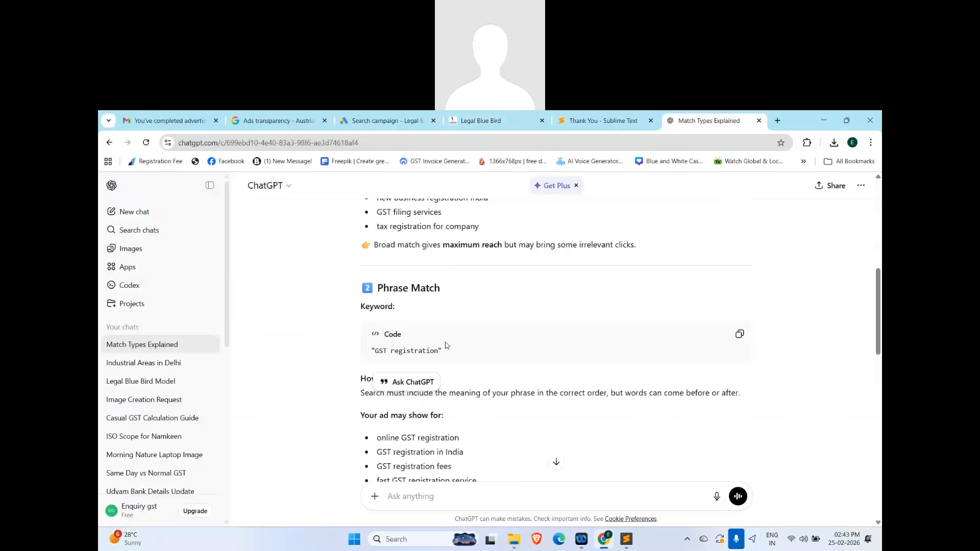
scroll(428, 317, "up", 4)
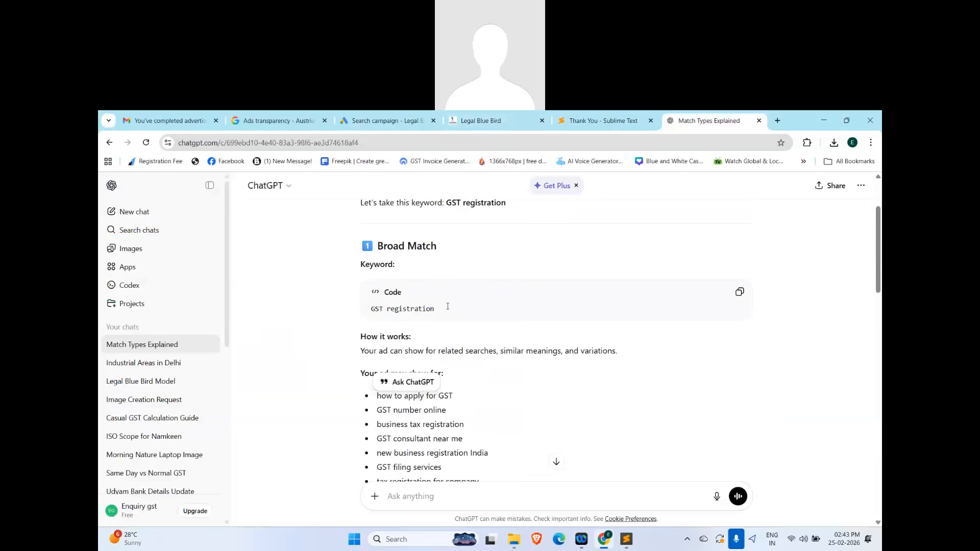
left_click_drag(464, 307, 348, 308)
key("ctrl+c")
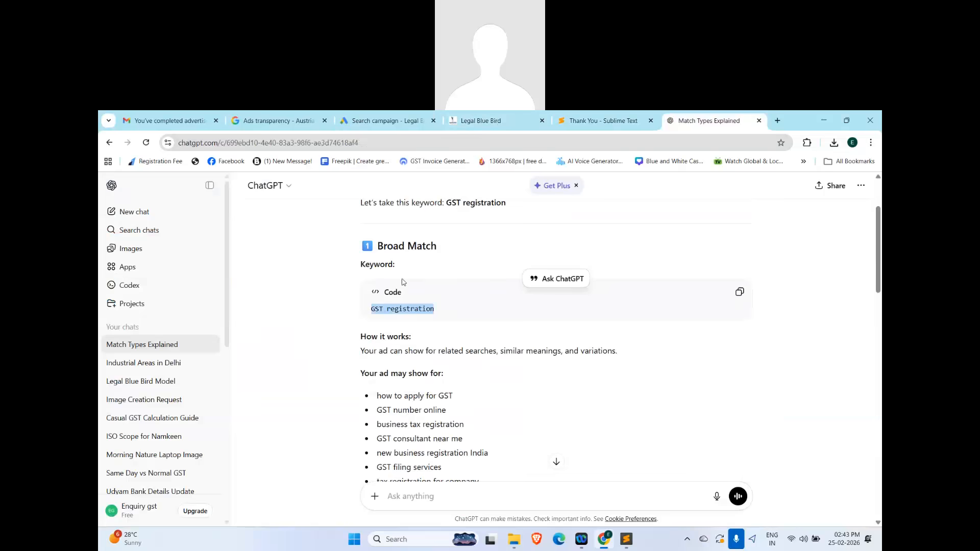
left_click(327, 143)
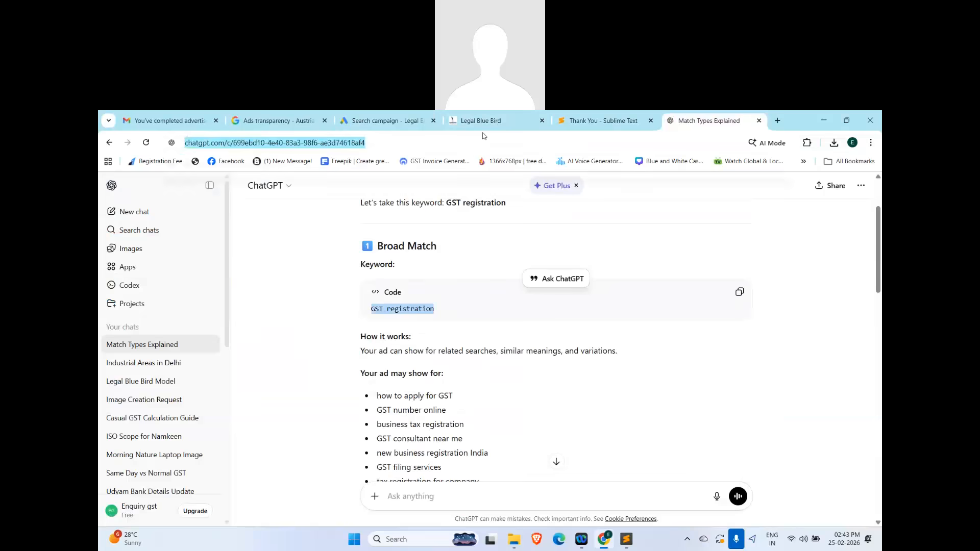
left_click(477, 121)
left_click(402, 123)
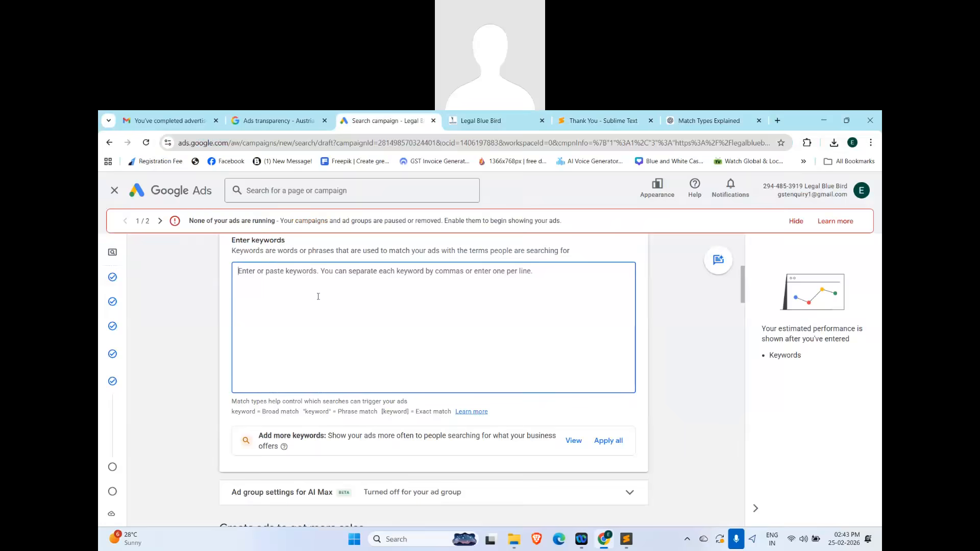
key("ctrl+v")
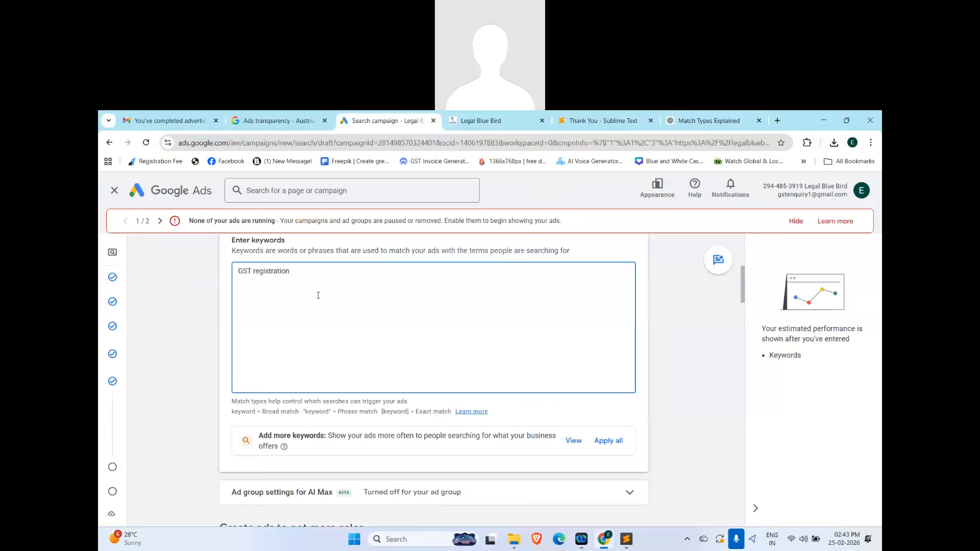
Step: Switch back to ChatGPT and copy the phrase match example "GST registration", including its quotation marks
left_click(710, 121)
scroll(440, 304, "down", 6)
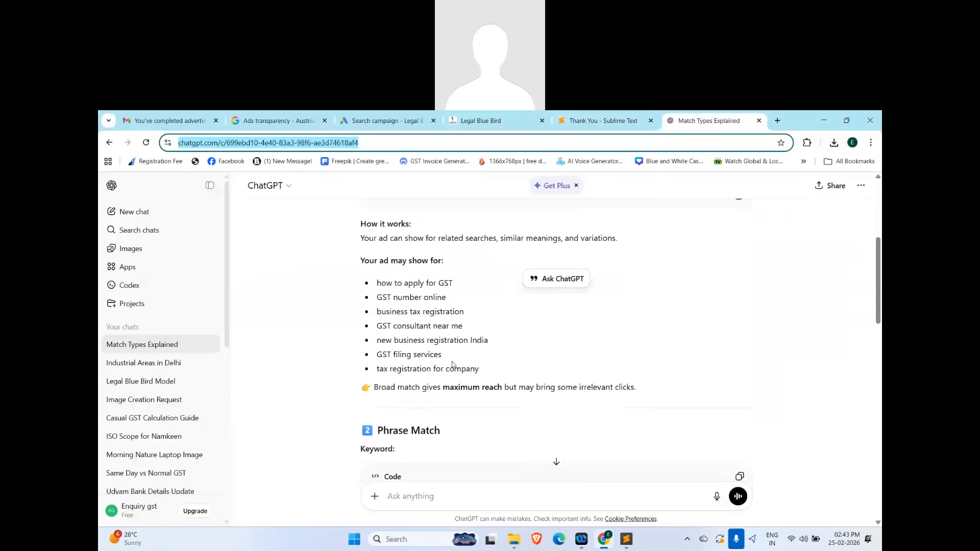
left_click(737, 232)
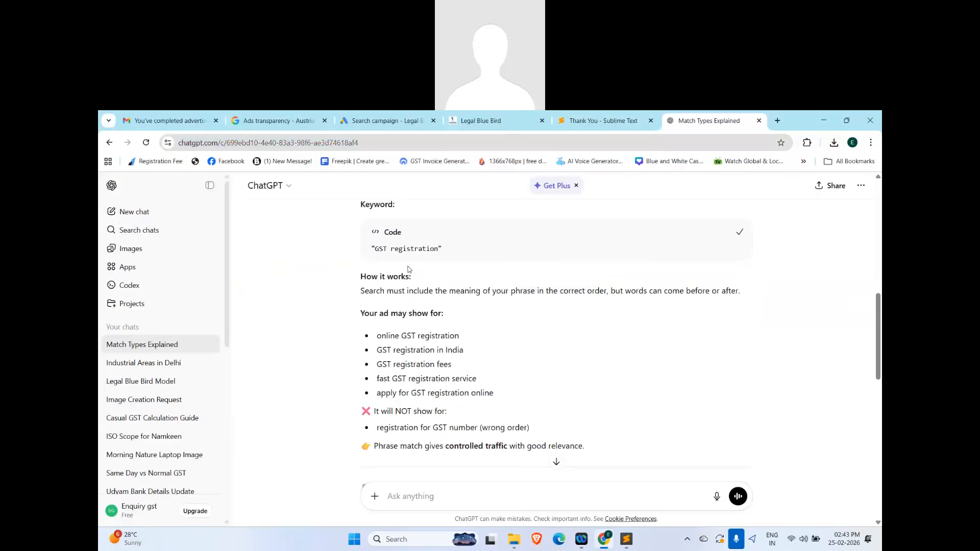
scroll(380, 263, "up", 1)
scroll(379, 263, "up", 2)
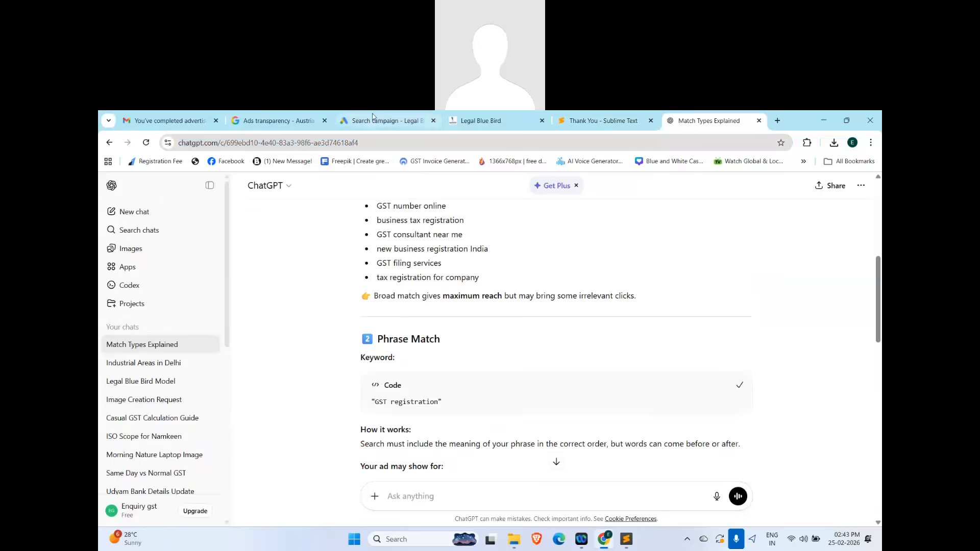